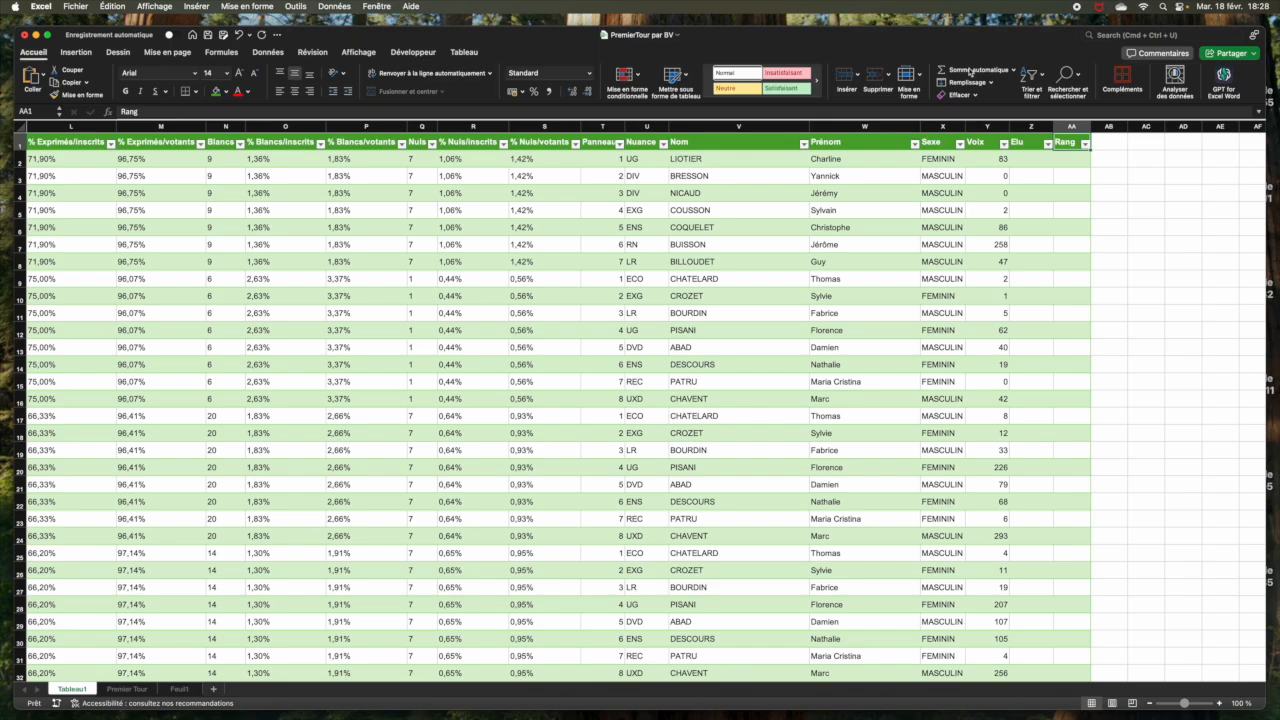
- Set up a custom sort of the table by Code commune and then by Code BV, both on values from A to Z
left_click(1030, 76)
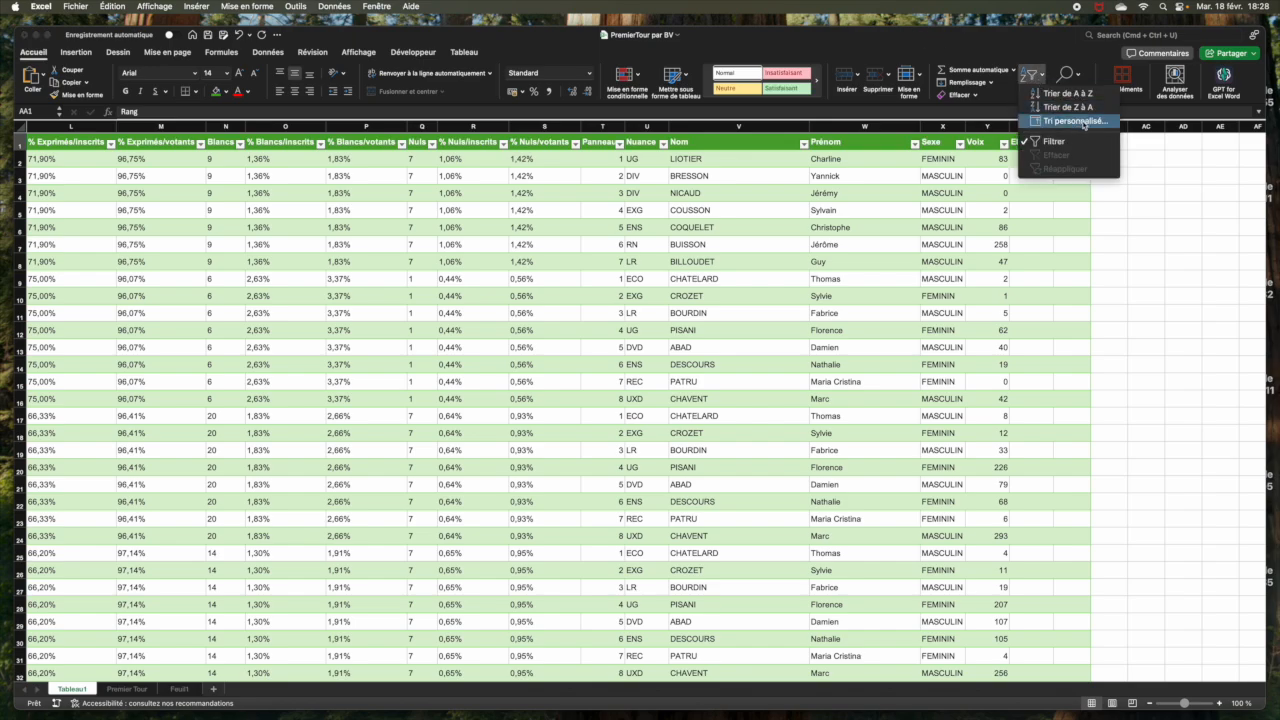
left_click(1080, 121)
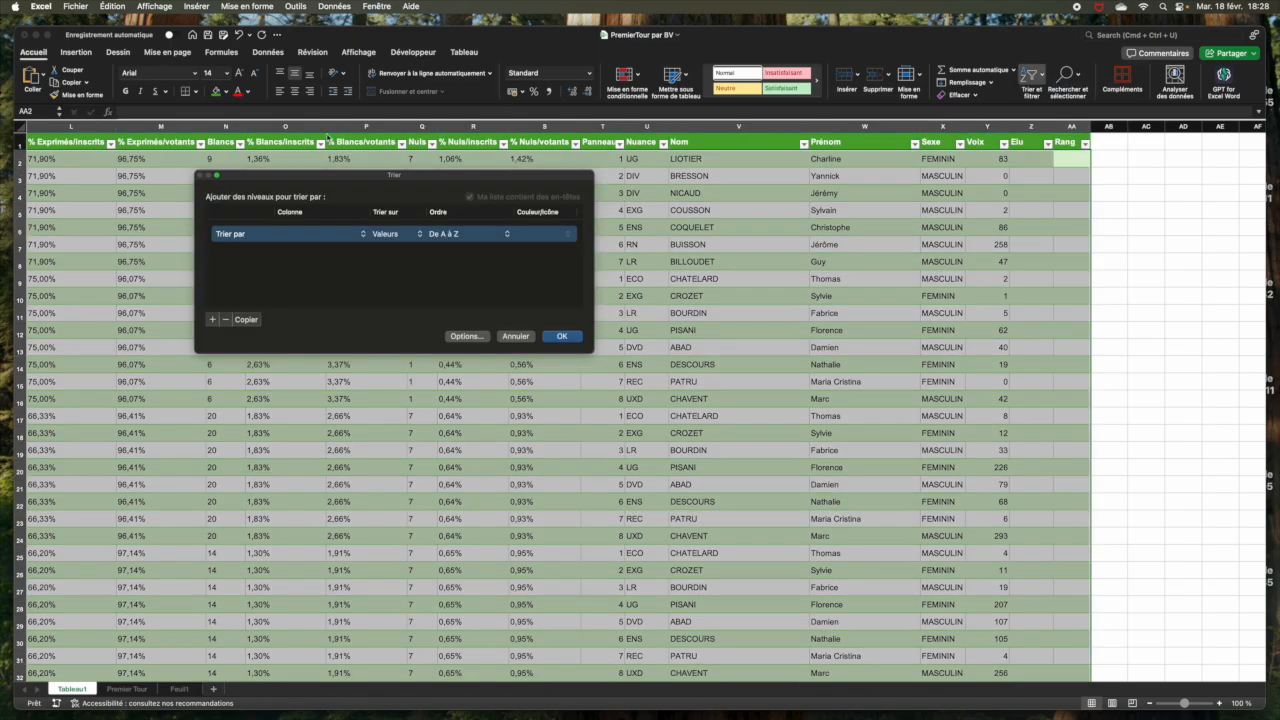
left_click(363, 234)
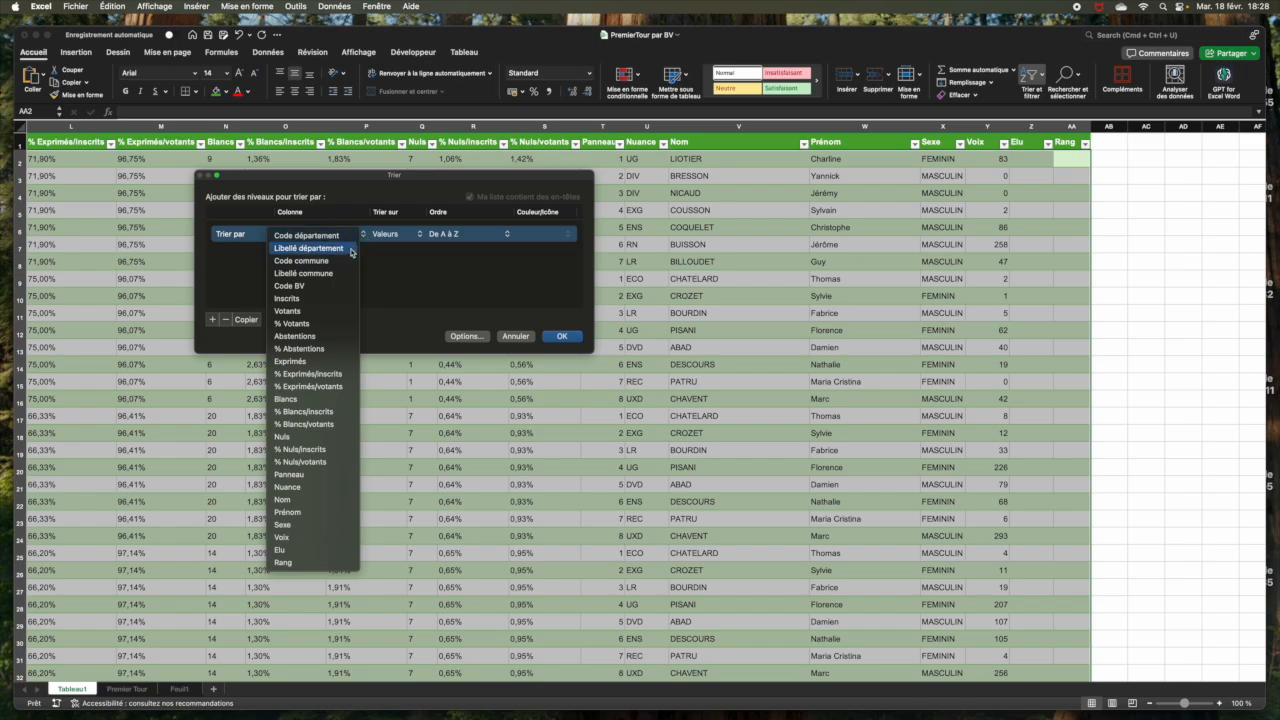
left_click(345, 261)
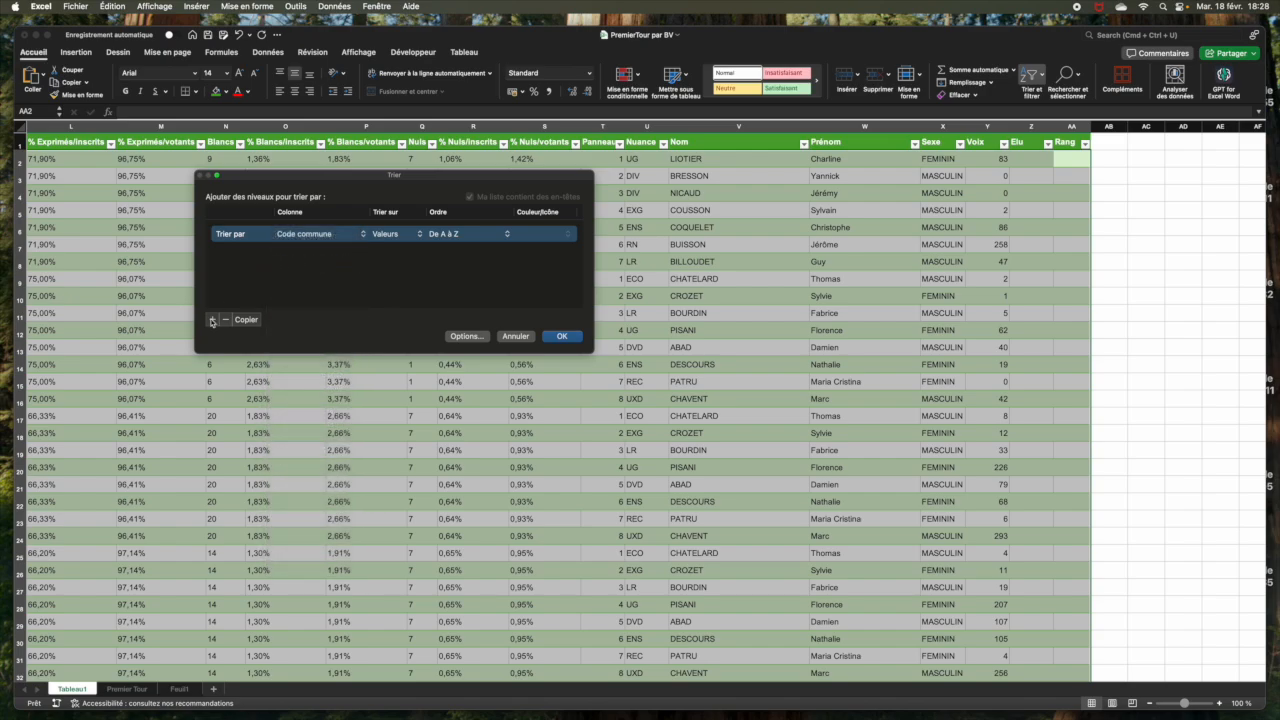
left_click(212, 320)
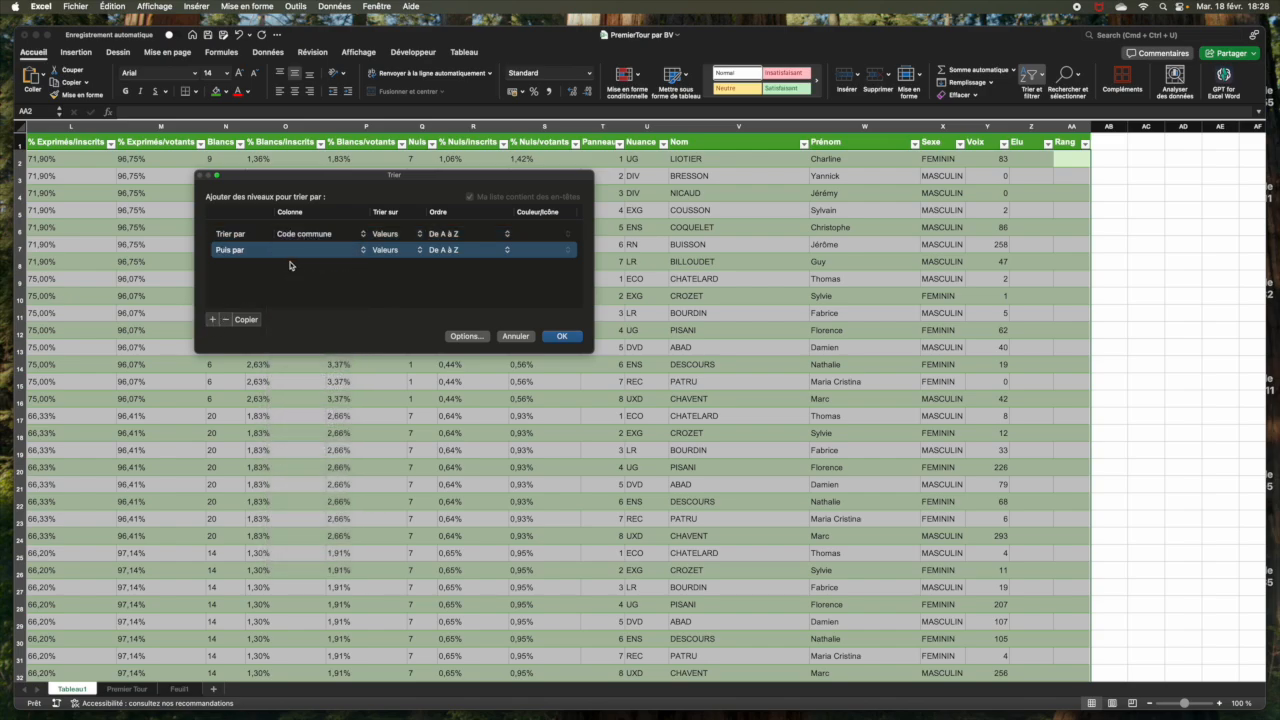
left_click(361, 253)
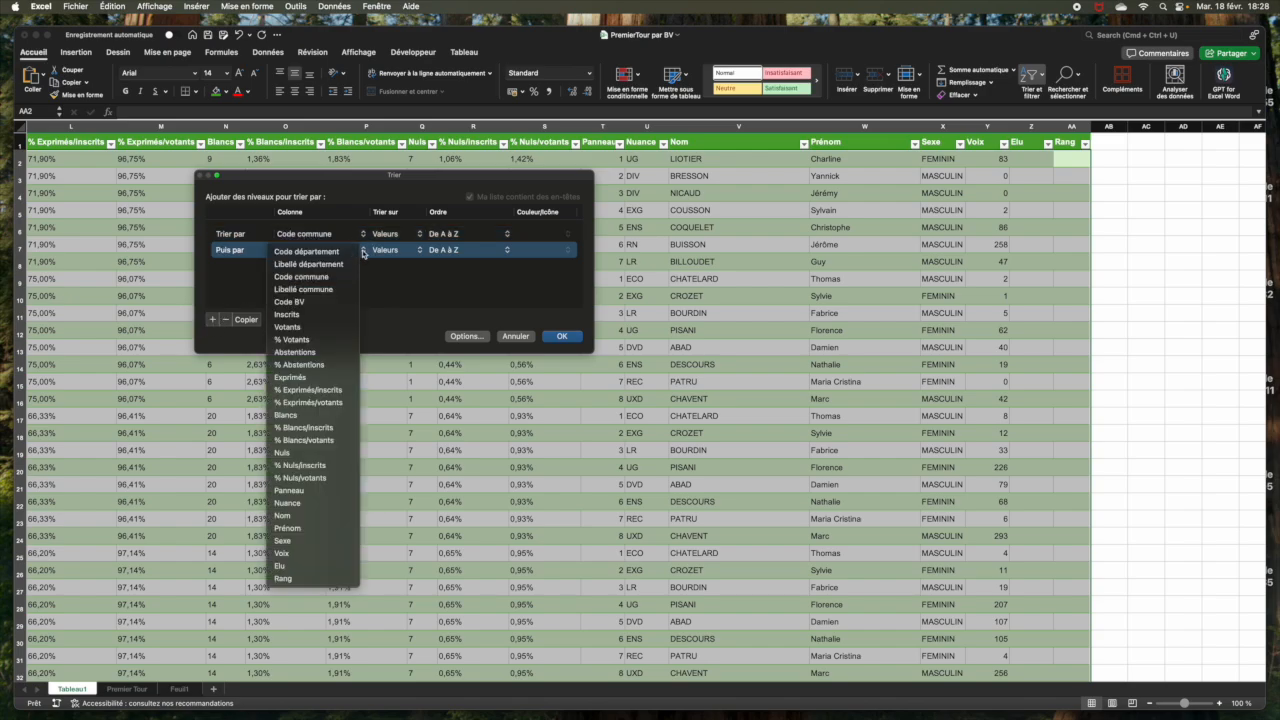
left_click(323, 303)
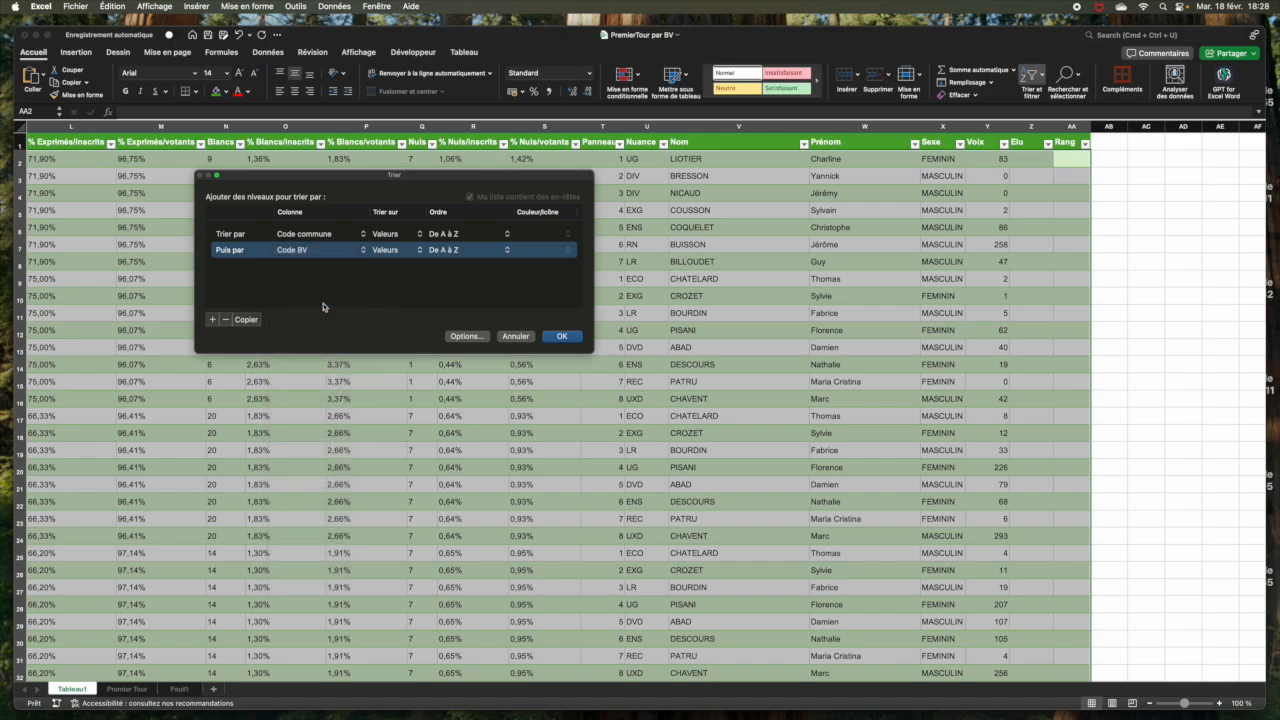
- Add a third sort level on the Voix column in descending order
left_click(212, 320)
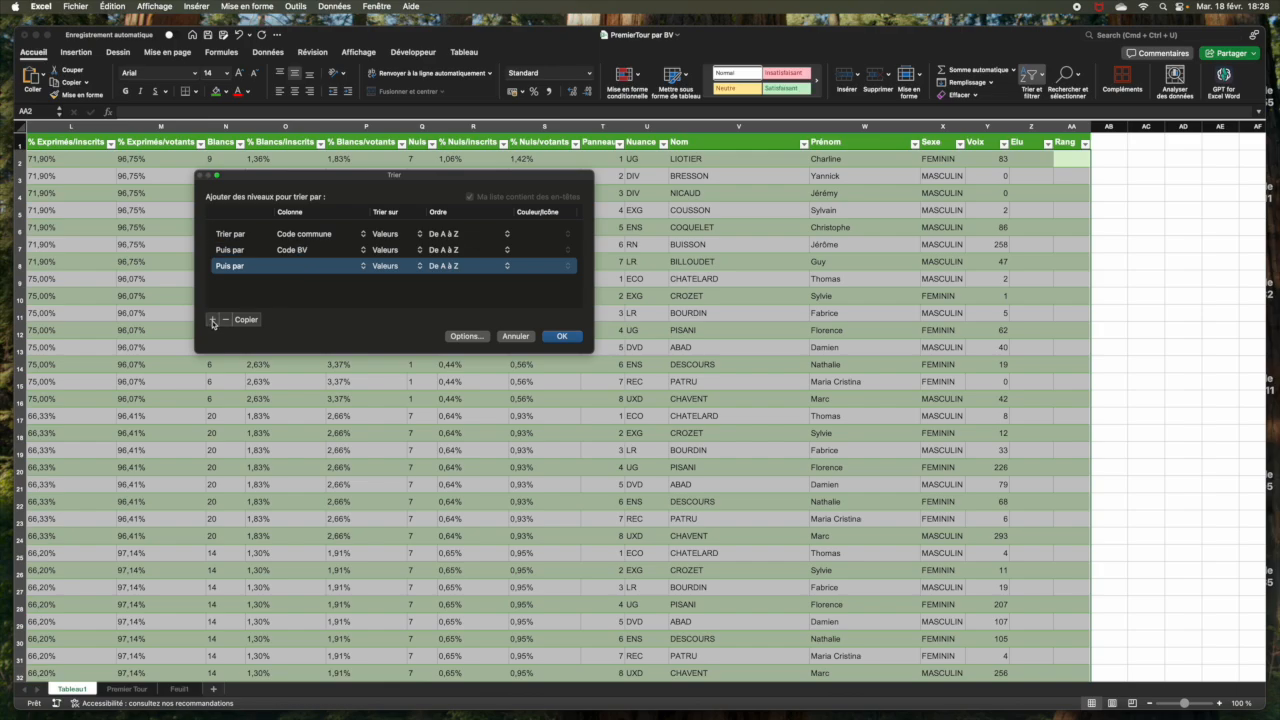
left_click(300, 268)
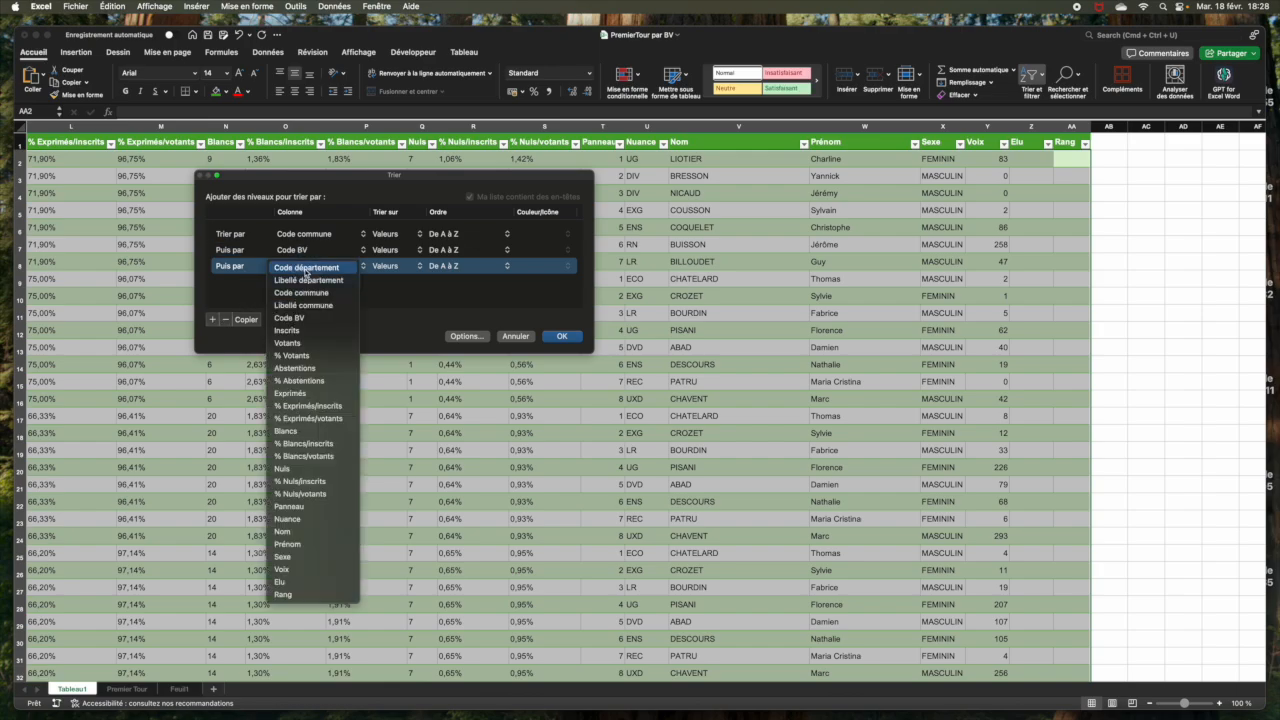
left_click(321, 571)
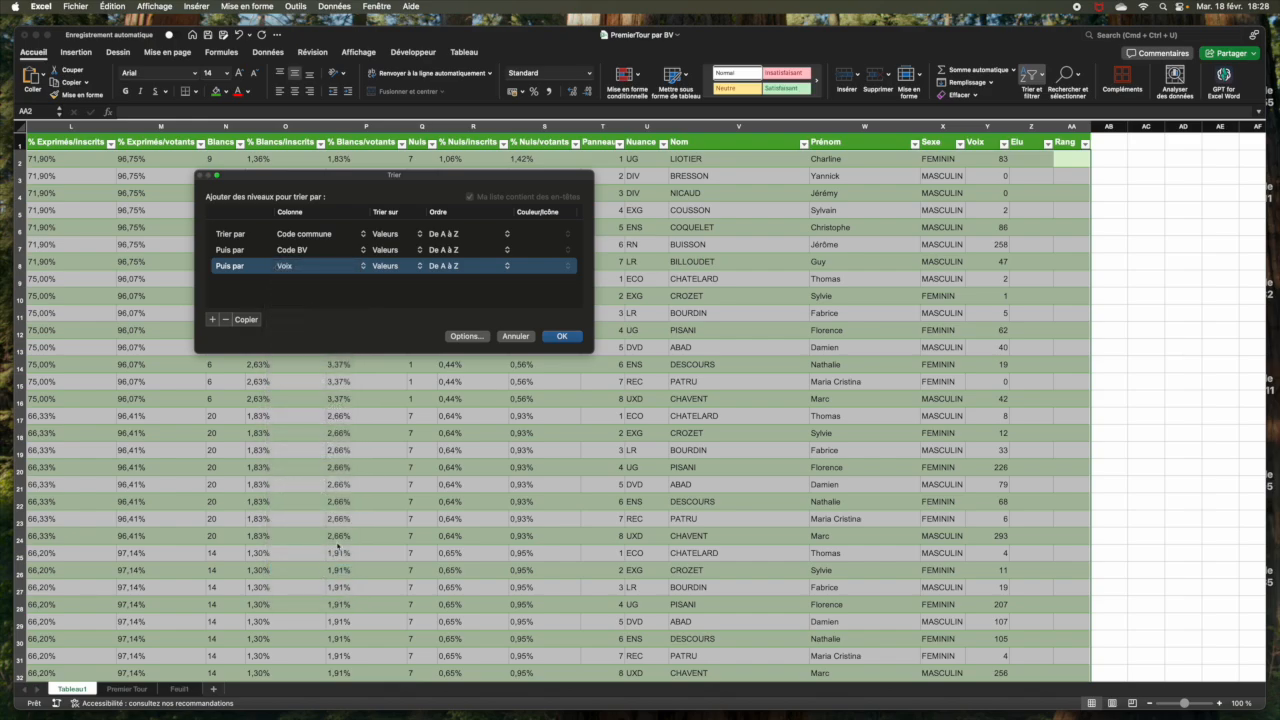
left_click(472, 268)
left_click(474, 281)
- Apply the sort, treating all number-like data in Code commune and Code BV as numbers
left_click(565, 338)
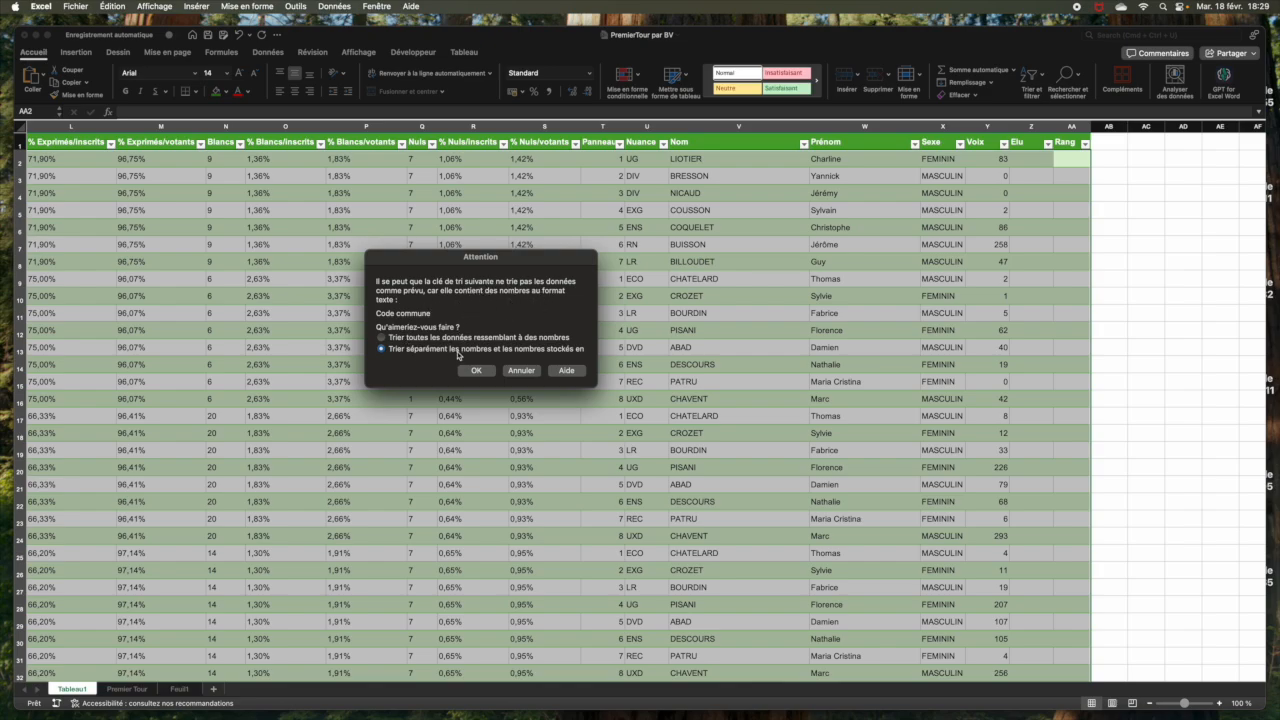
left_click(412, 340)
left_click(488, 371)
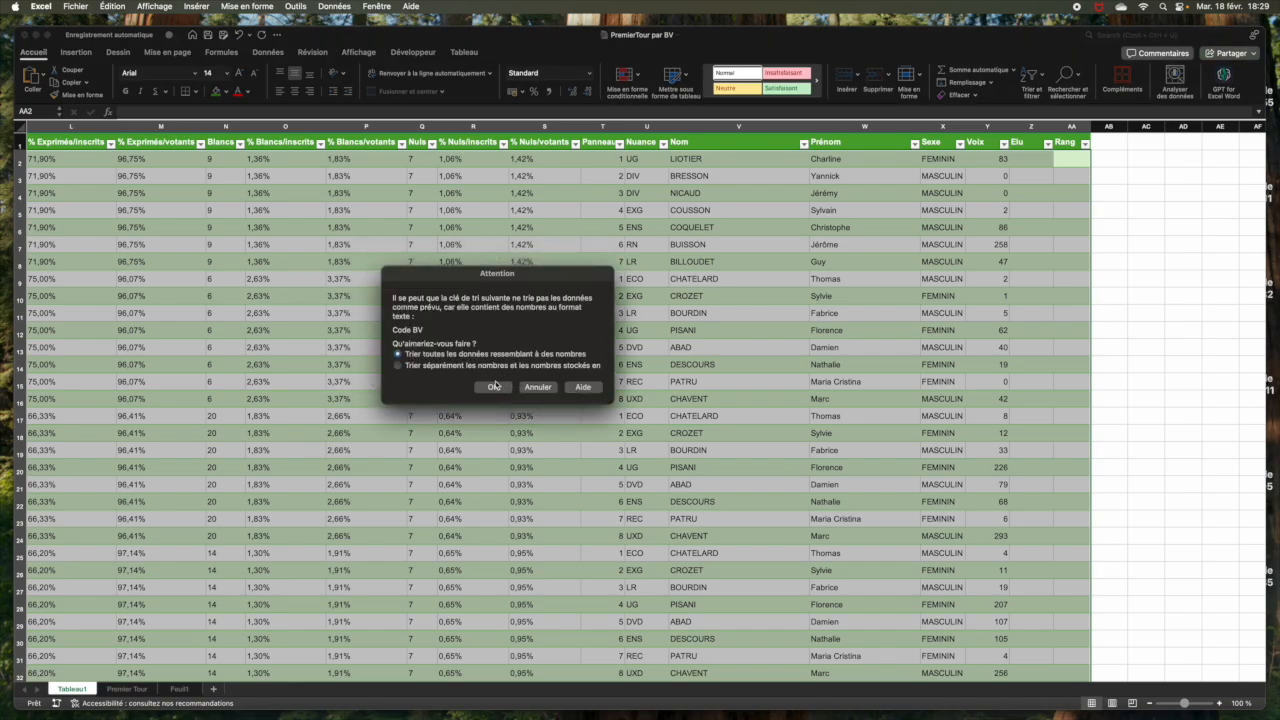
left_click(497, 388)
left_click(495, 387)
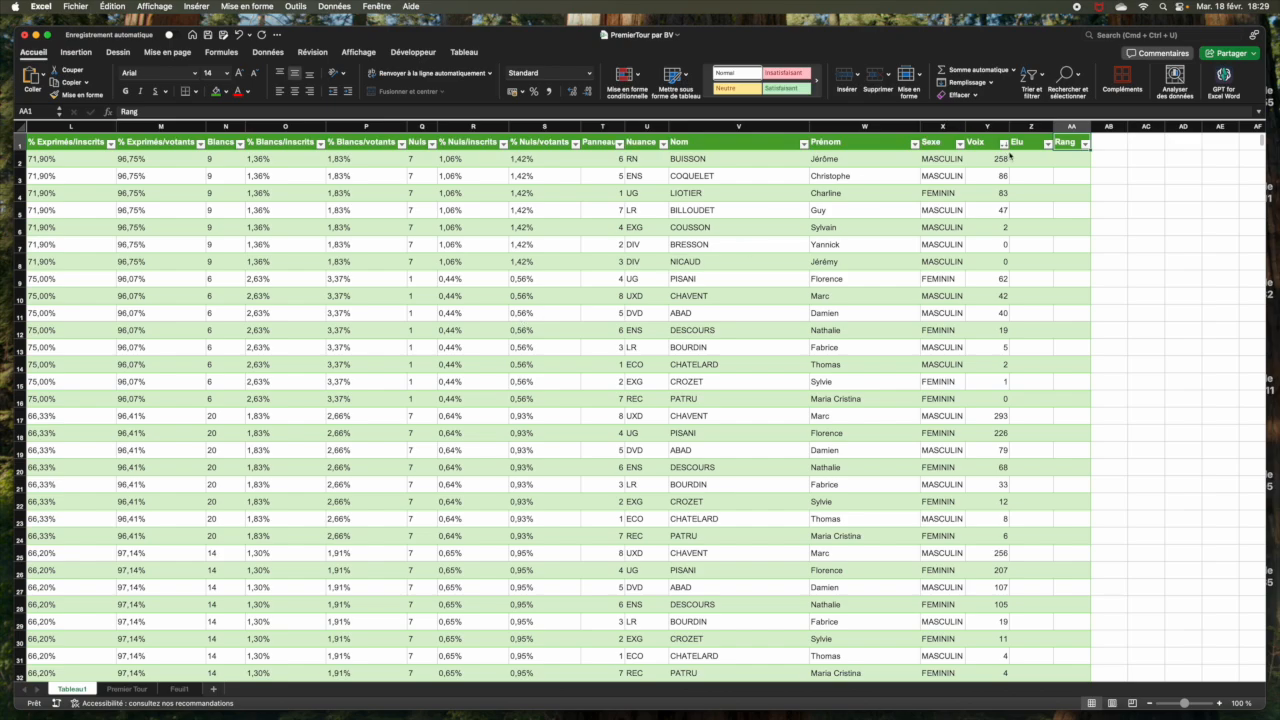
- Examine the first sorted row from the Elu column back to the département and commune columns
left_click(1029, 161)
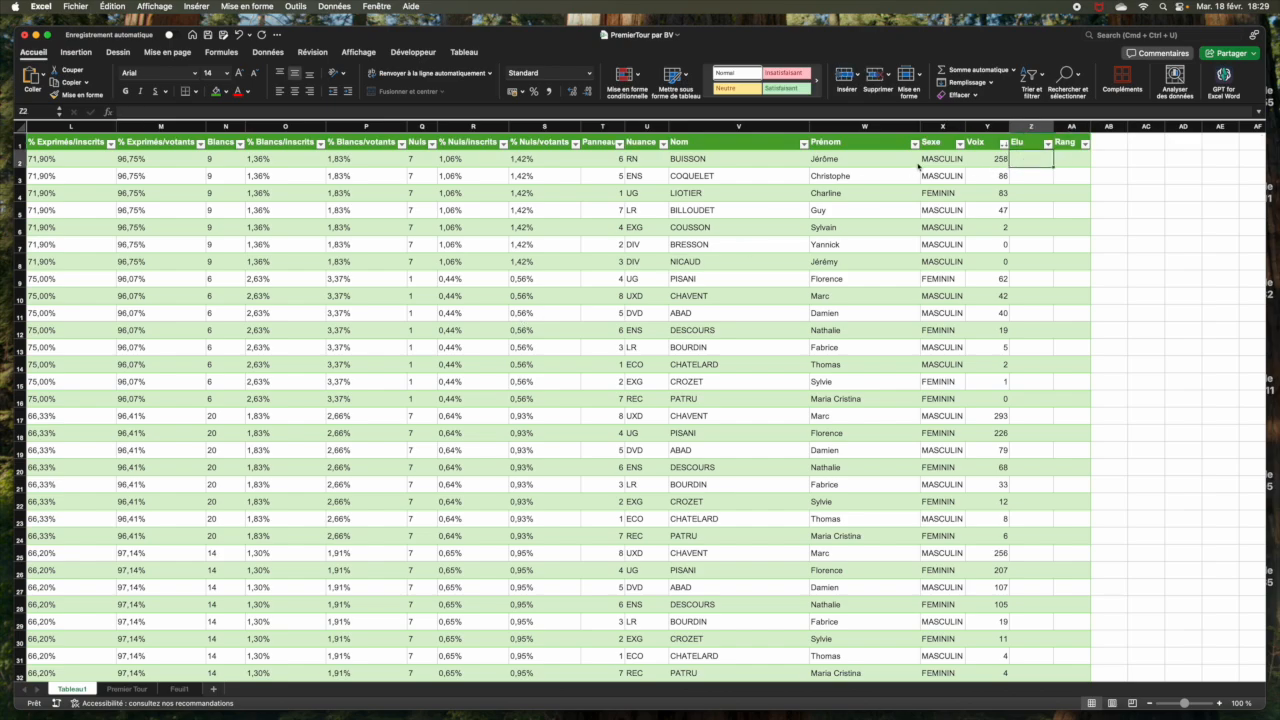
key("Left")
key("Left")
key("Left")
key("Left")
key("Left")
key("Left")
key("Left")
key("Left")
key("Left")
key("Left")
key("Left")
key("Left")
key("Left")
key("Left")
key("Left")
key("Left")
key("Left")
key("Left")
key("Left")
key("Left")
key("Left")
key("Left")
key("Left")
key("Left")
key("Left")
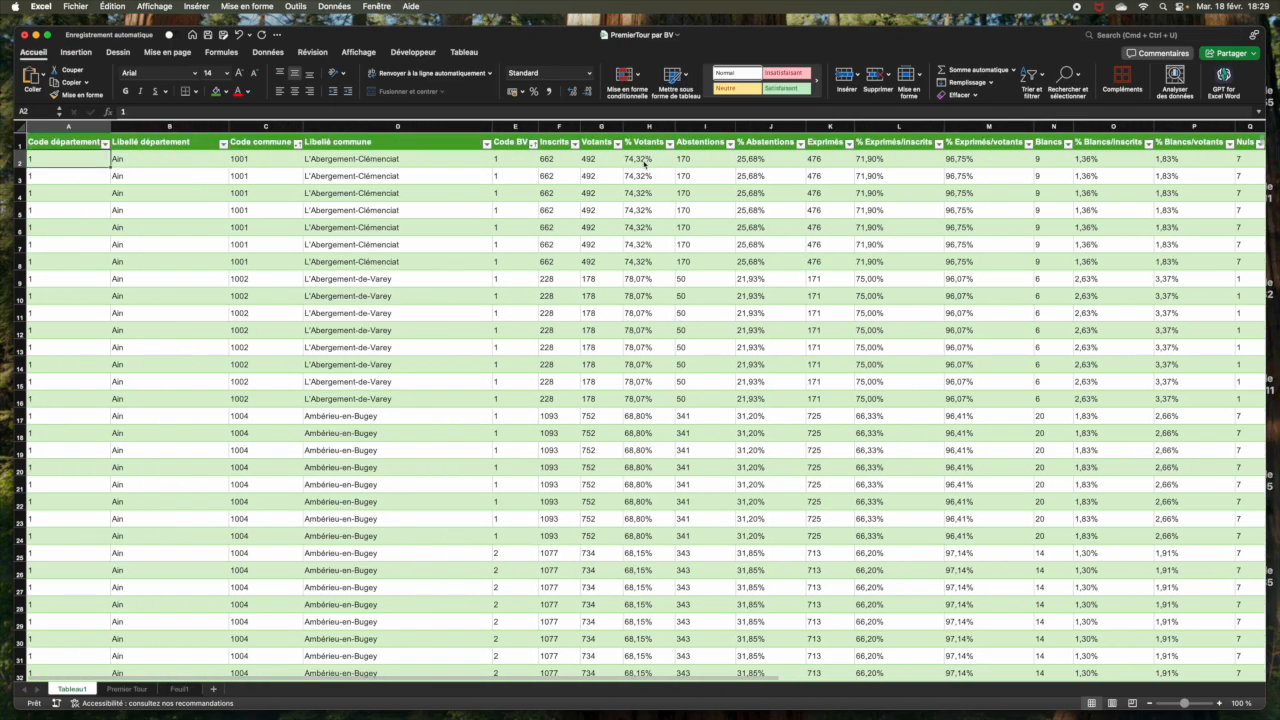
key("Right")
key("Right")
key("Right")
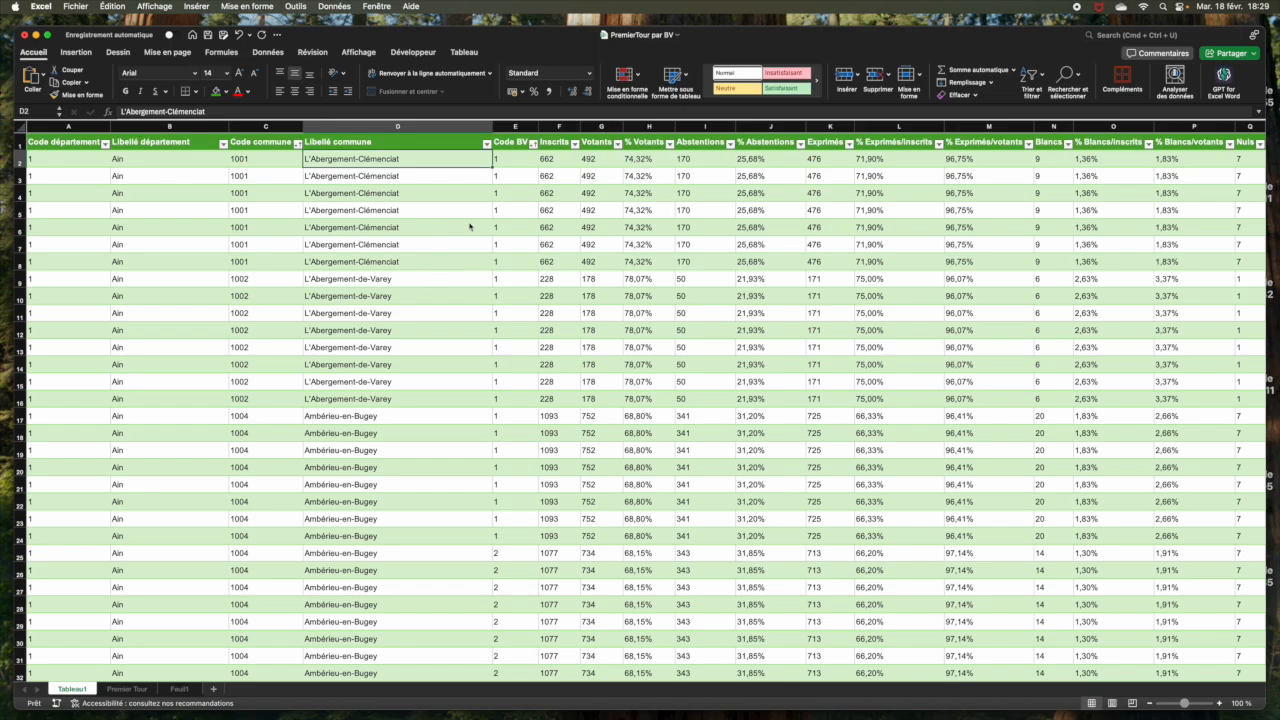
- Highlight rows 2 to 8, the L'Abergement-Clémenciat polling station, with a yellow fill
left_click_drag(20, 164, 20, 267)
left_click(40, 272)
left_click_drag(28, 160, 30, 263)
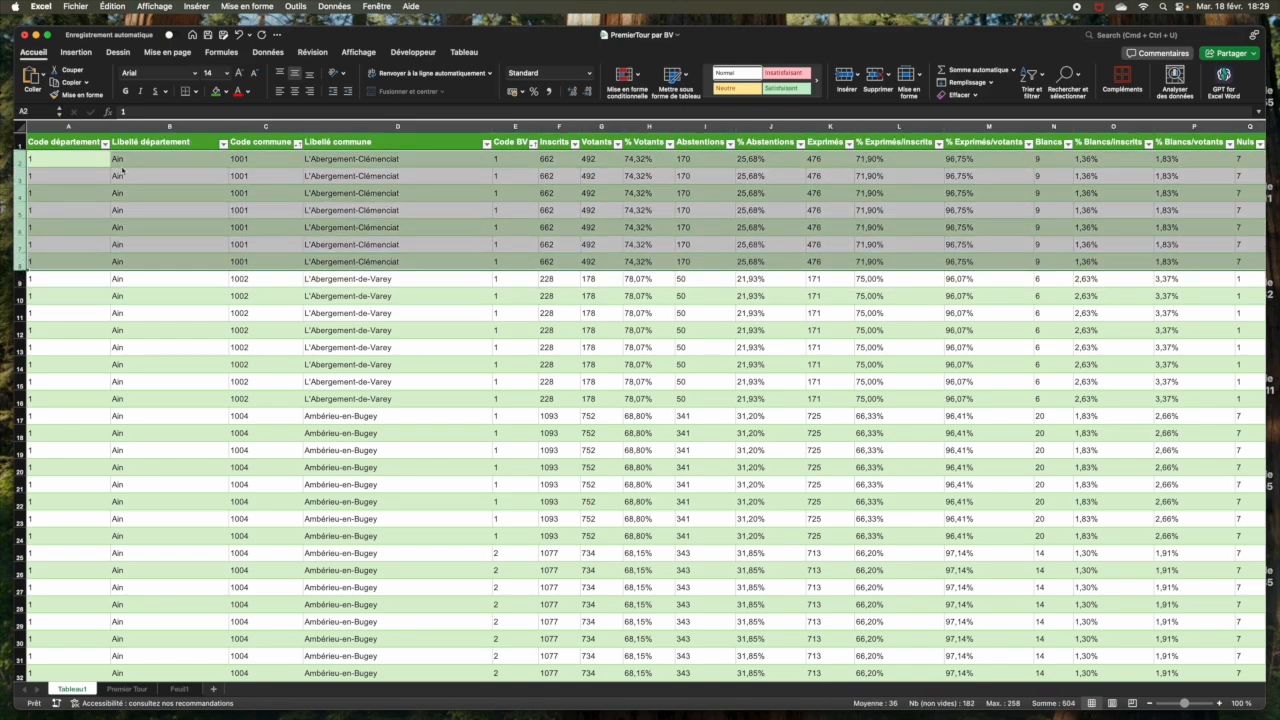
left_click(227, 91)
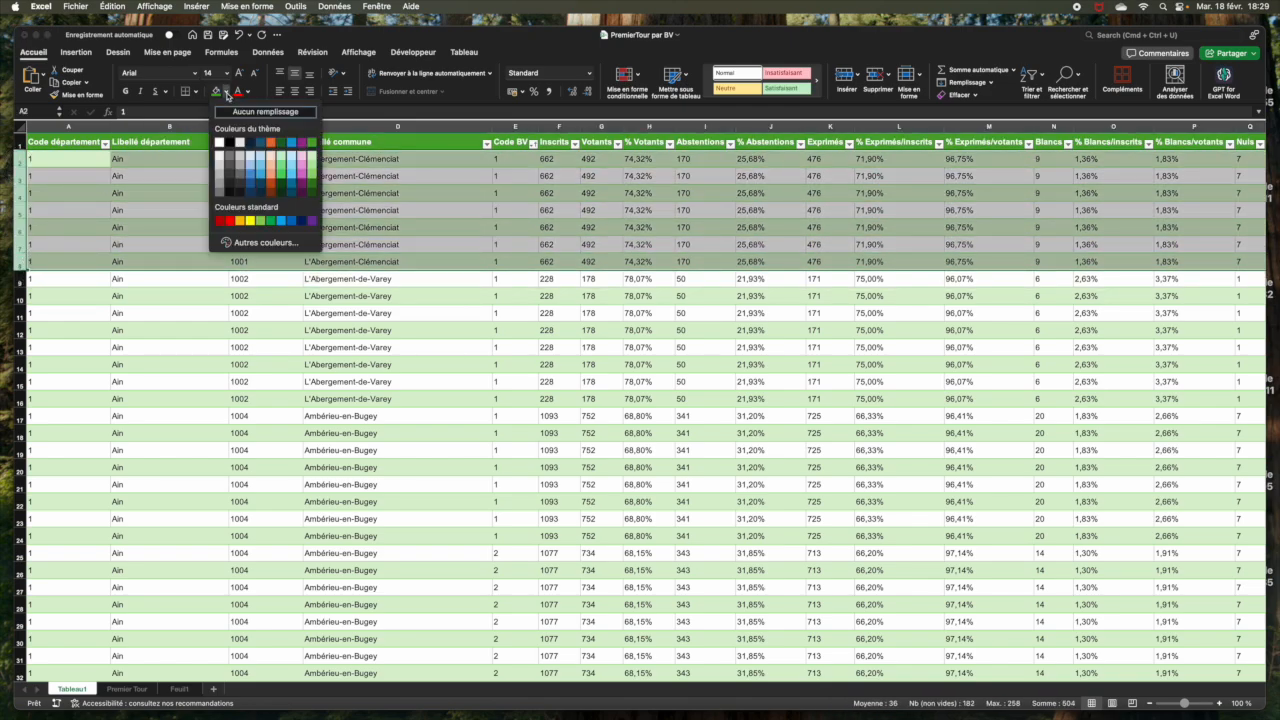
left_click(250, 220)
left_click(383, 211)
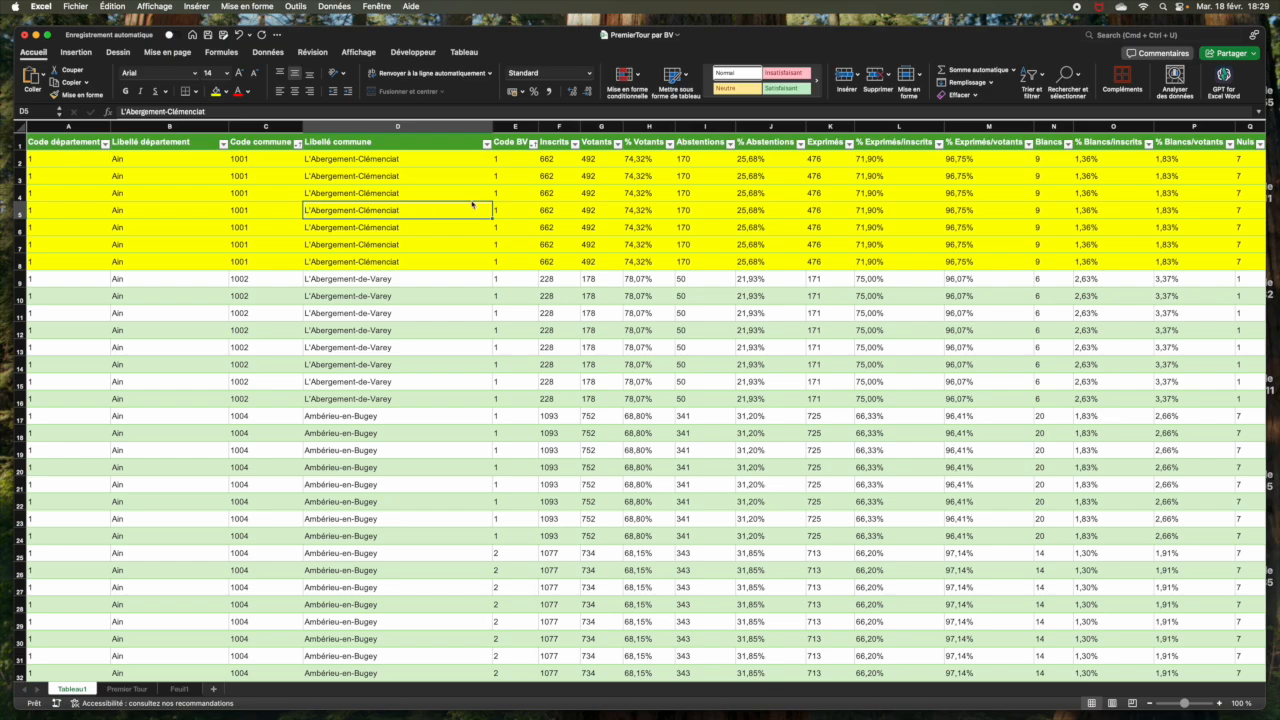
- Examine the yellow rows across the table to check the order of the candidates' Voix values
key("Up")
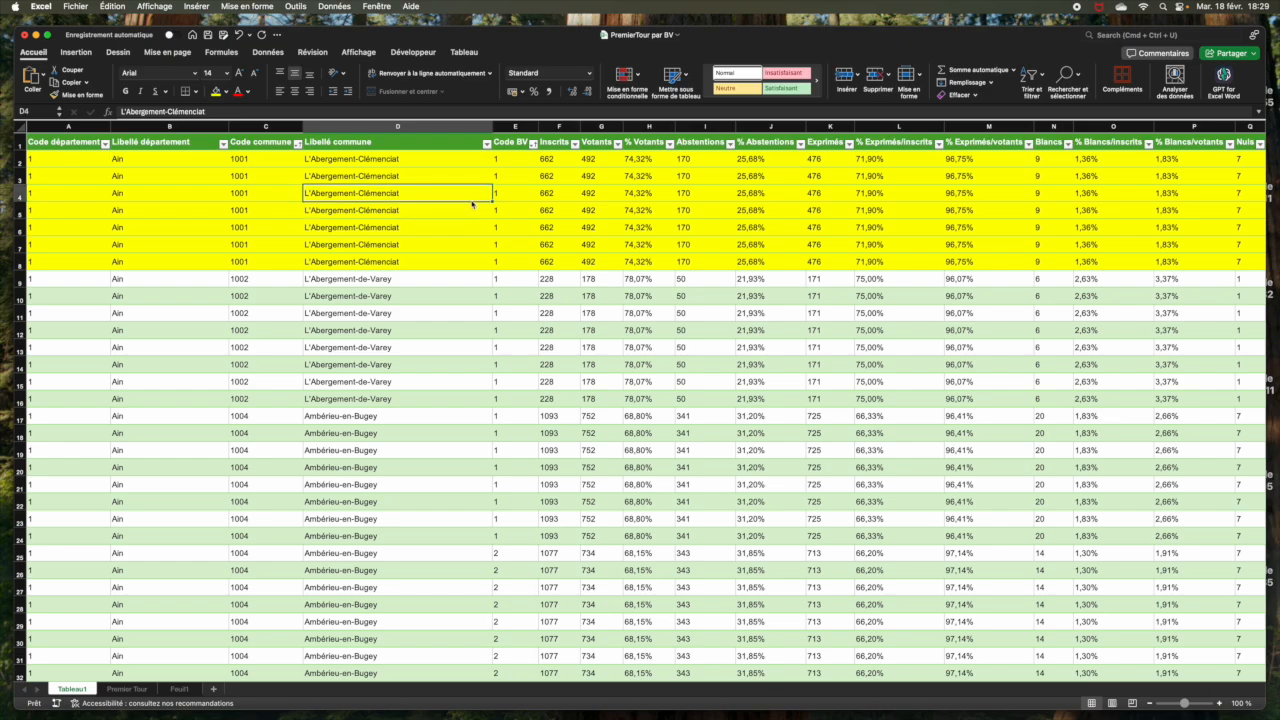
key("Right")
key("Right")
key("Right")
key("Right")
key("Right")
key("Right")
key("Right")
key("Right")
key("Right")
key("Right")
key("Right")
key("Right")
key("Right")
key("Right")
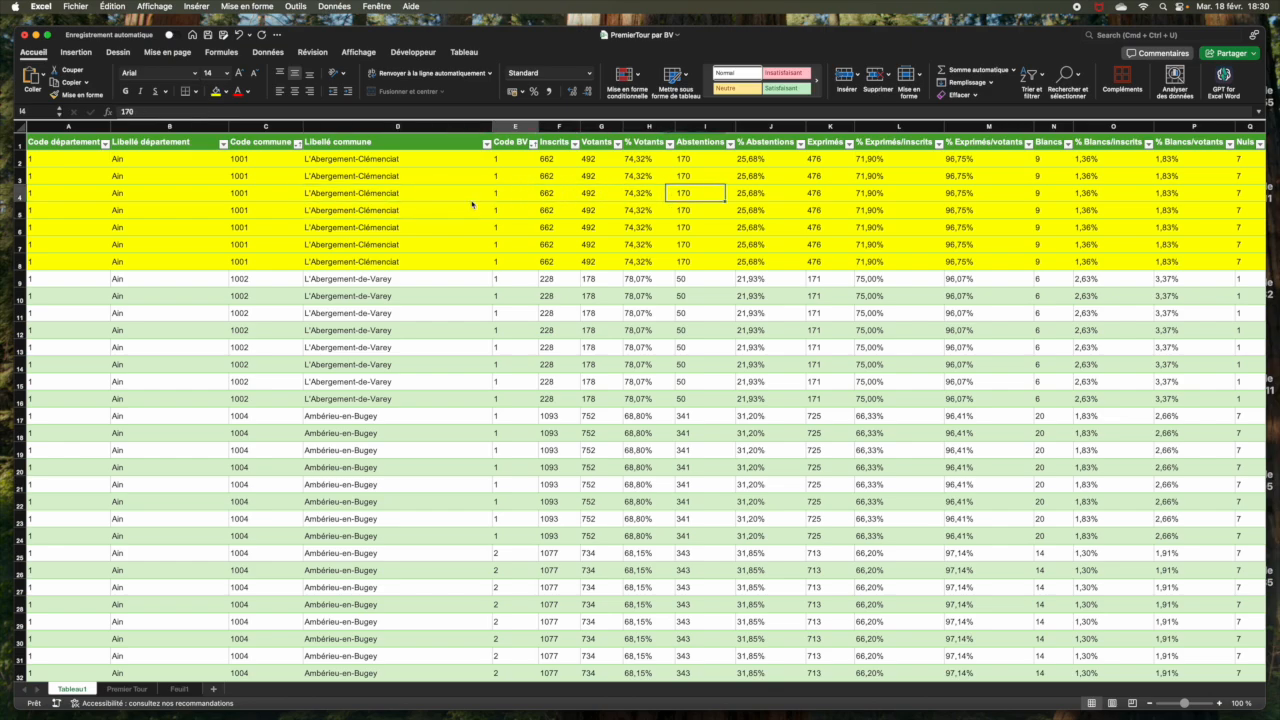
key("Right")
key("Right")
key("Right")
key("Right")
key("Right")
key("Right")
key("Right")
key("Right")
key("Right")
key("Right")
key("Right")
key("Right")
key("Right")
key("Right")
key("Right")
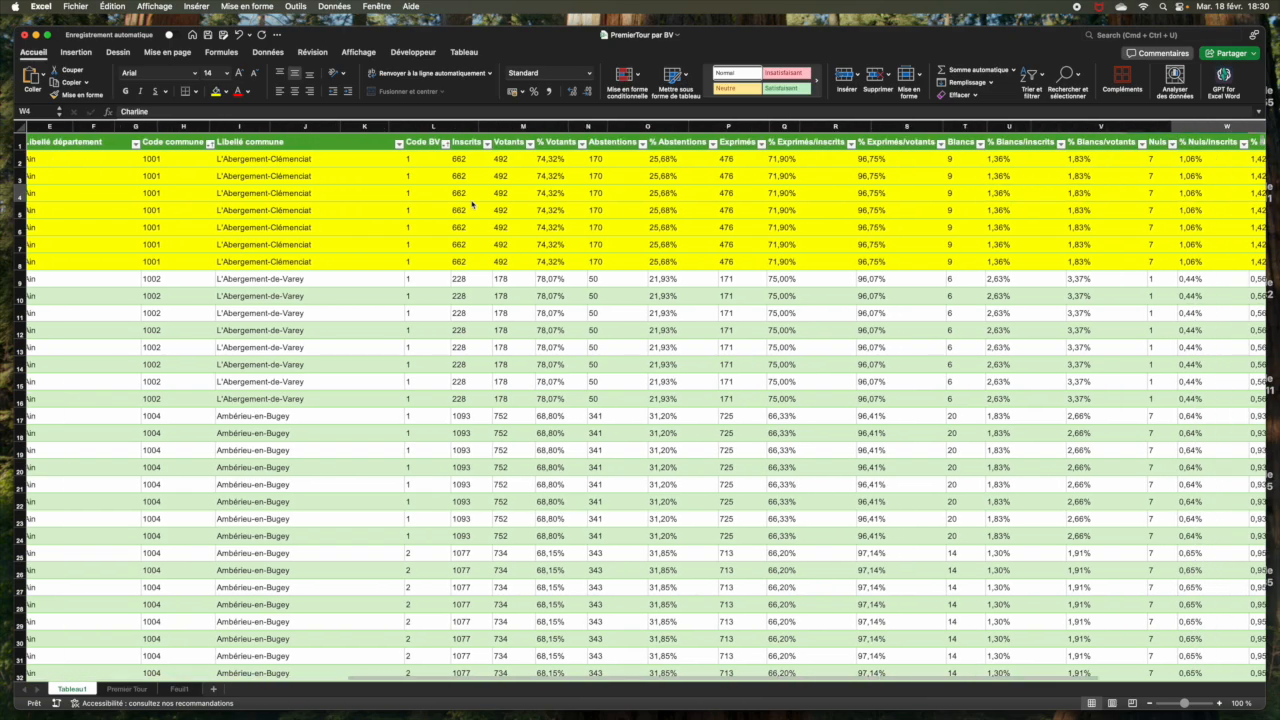
key("Left")
key("Left")
key("Left")
key("Left")
key("Left")
key("Left")
key("Left")
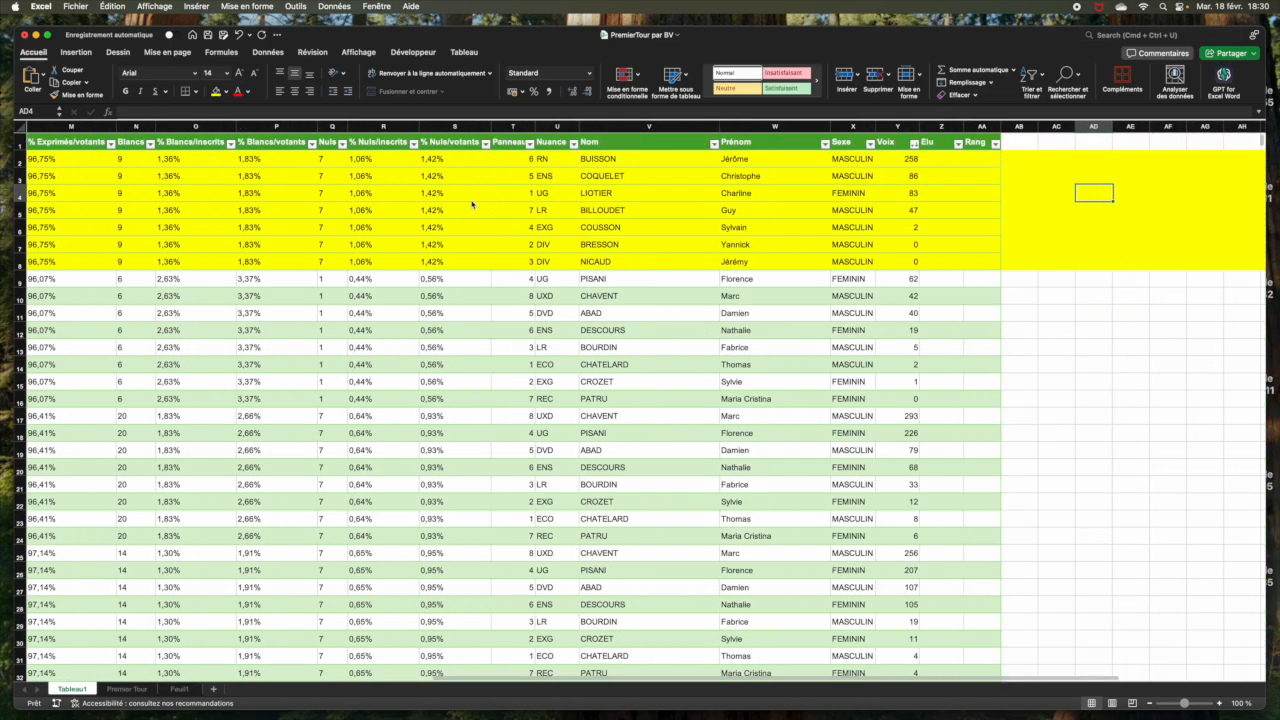
key("Up")
key("Up")
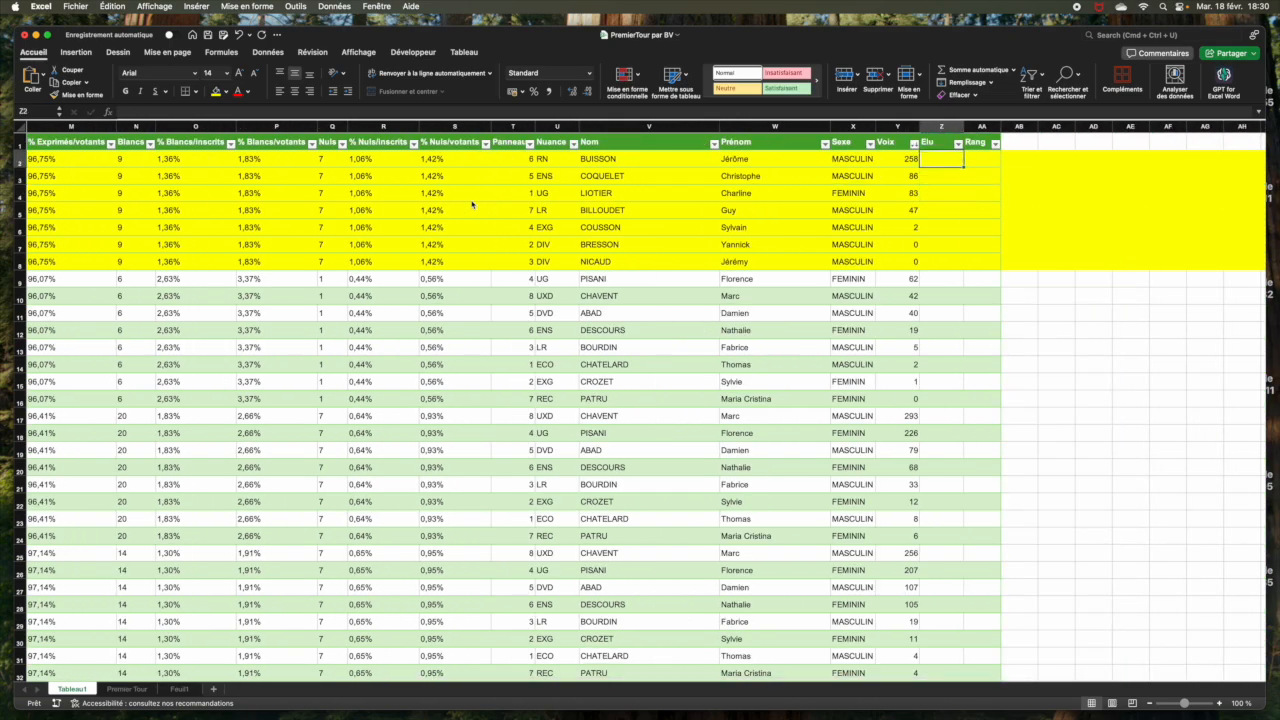
key("Left")
key("Down")
key("Down")
key("Down")
- Examine how the Ambérieu-en-Bugey rows are grouped by Code BV
key("Home")
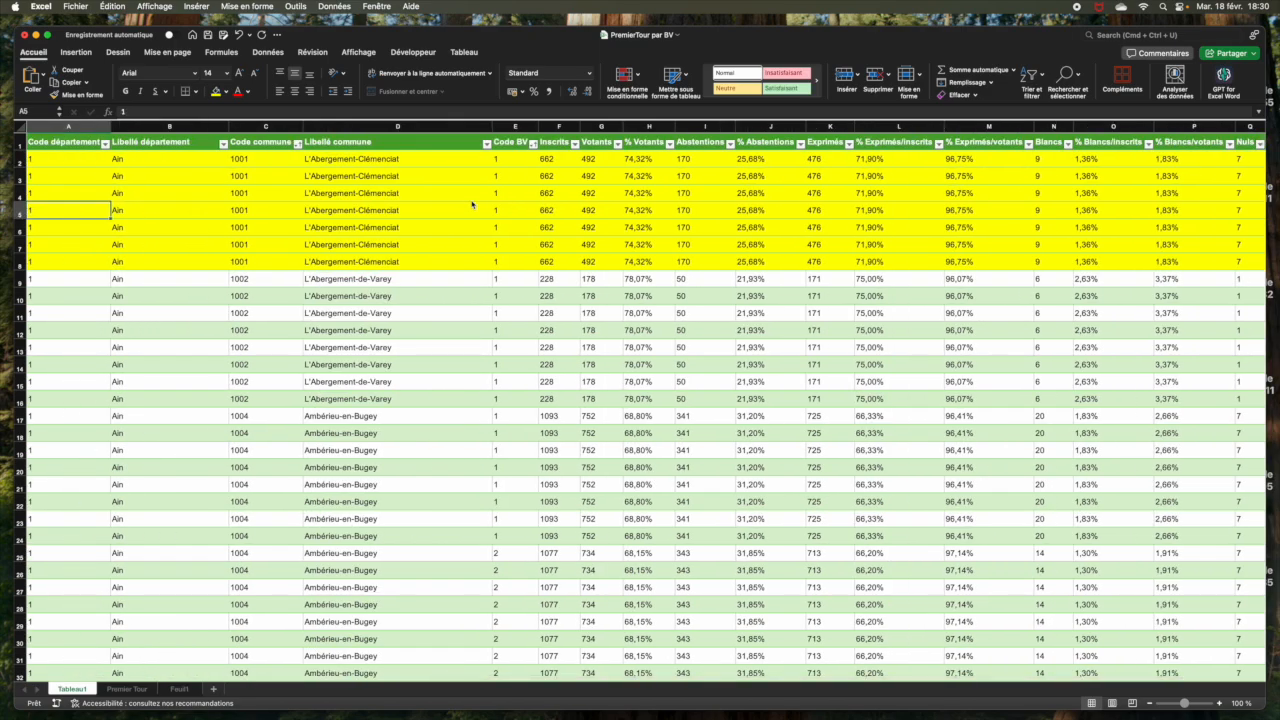
scroll(338, 480, "down", 5)
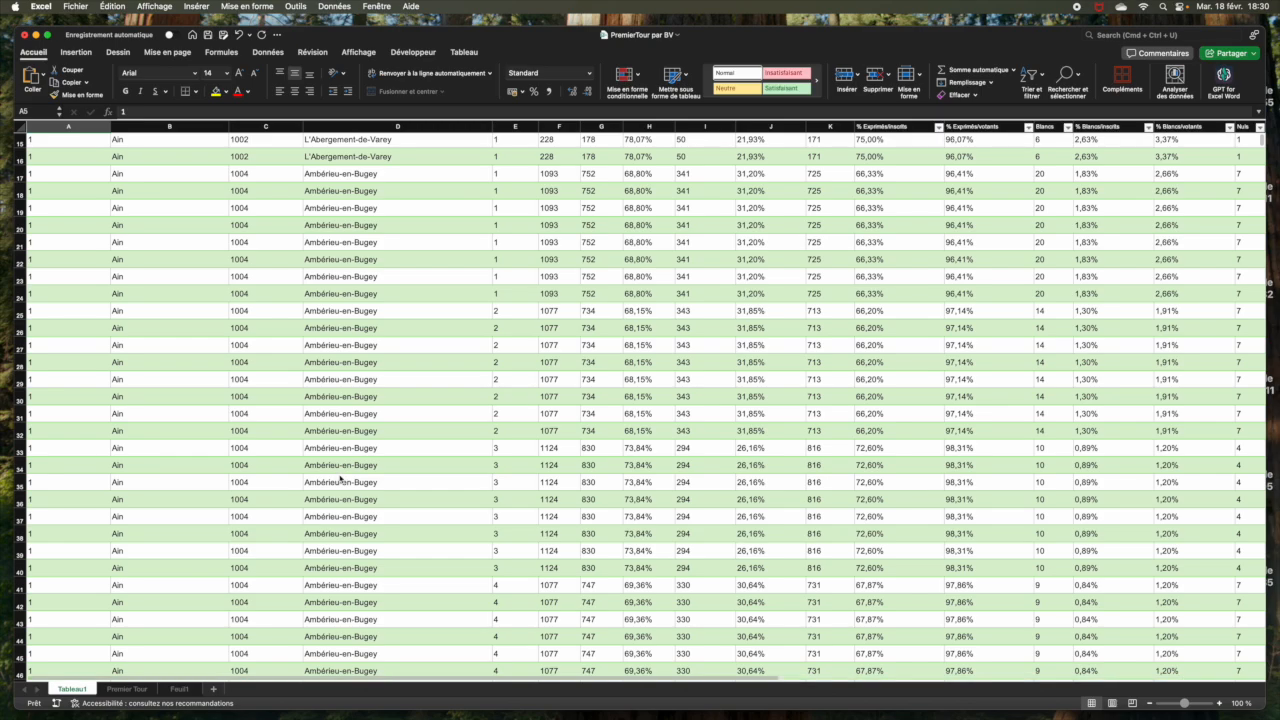
left_click(368, 173)
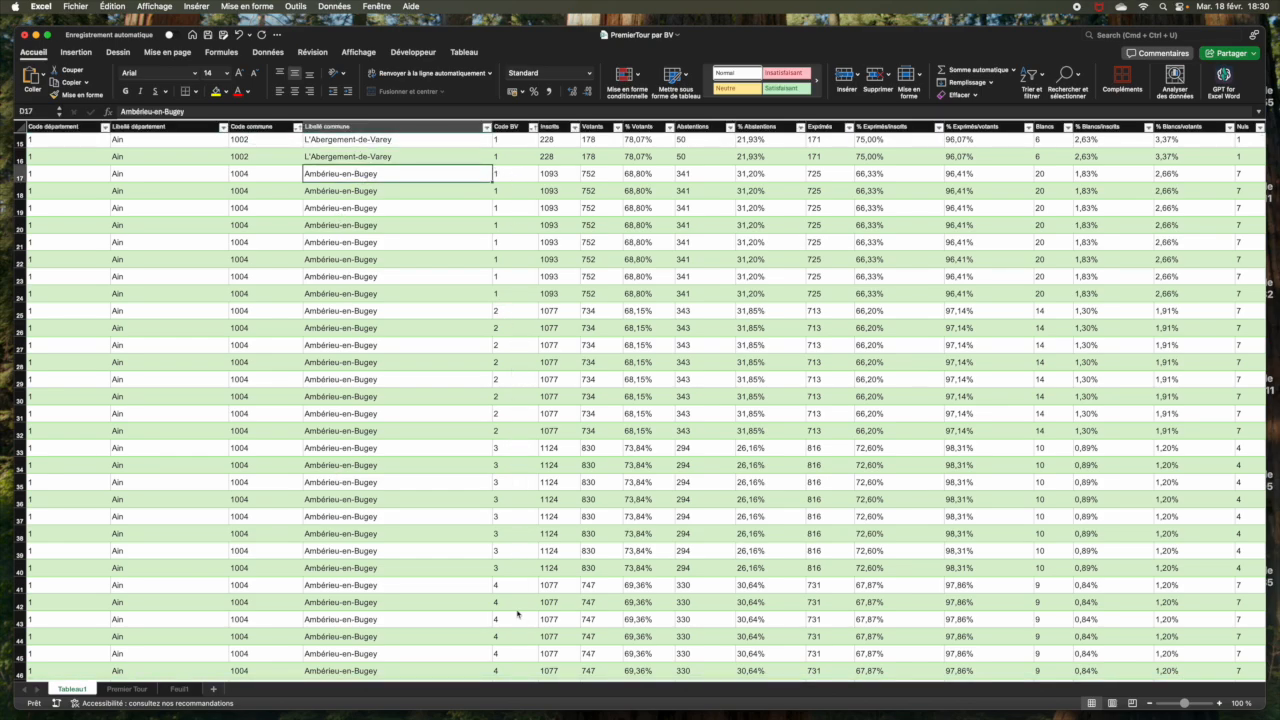
scroll(511, 609, "down", 2)
scroll(511, 609, "down", 10)
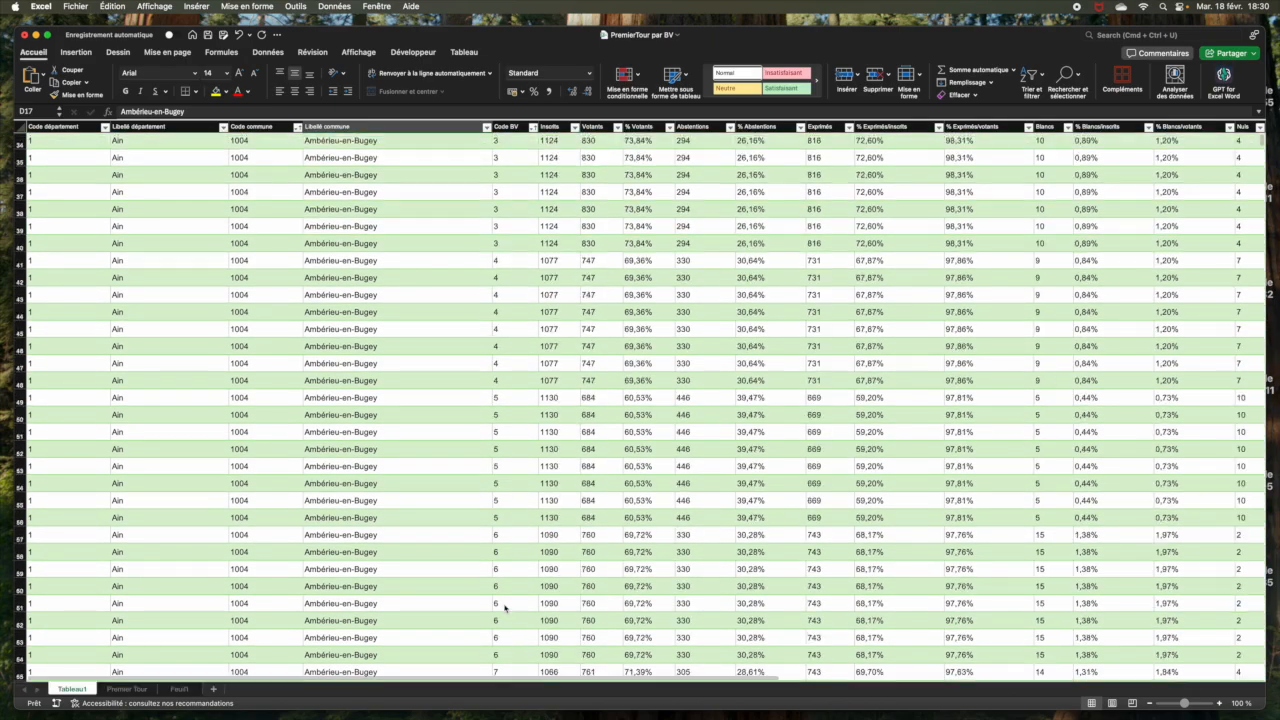
scroll(506, 609, "down", 5)
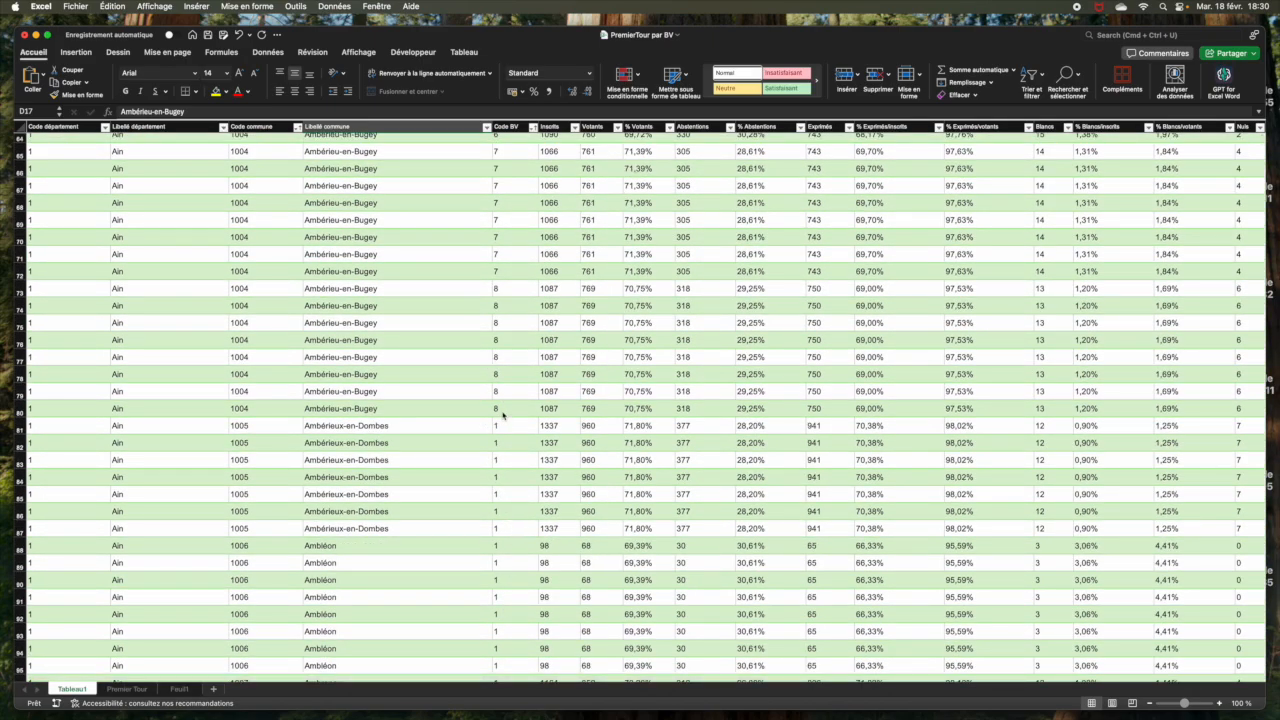
scroll(492, 352, "up", 15)
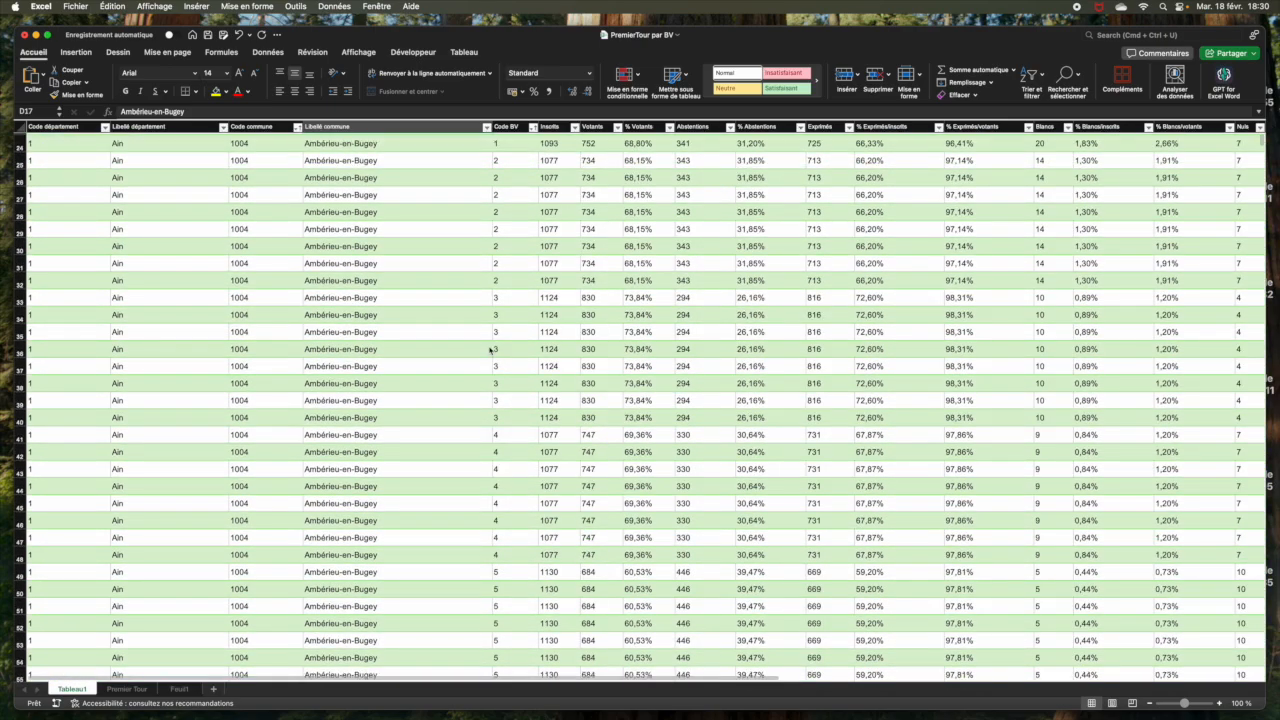
scroll(490, 350, "up", 3)
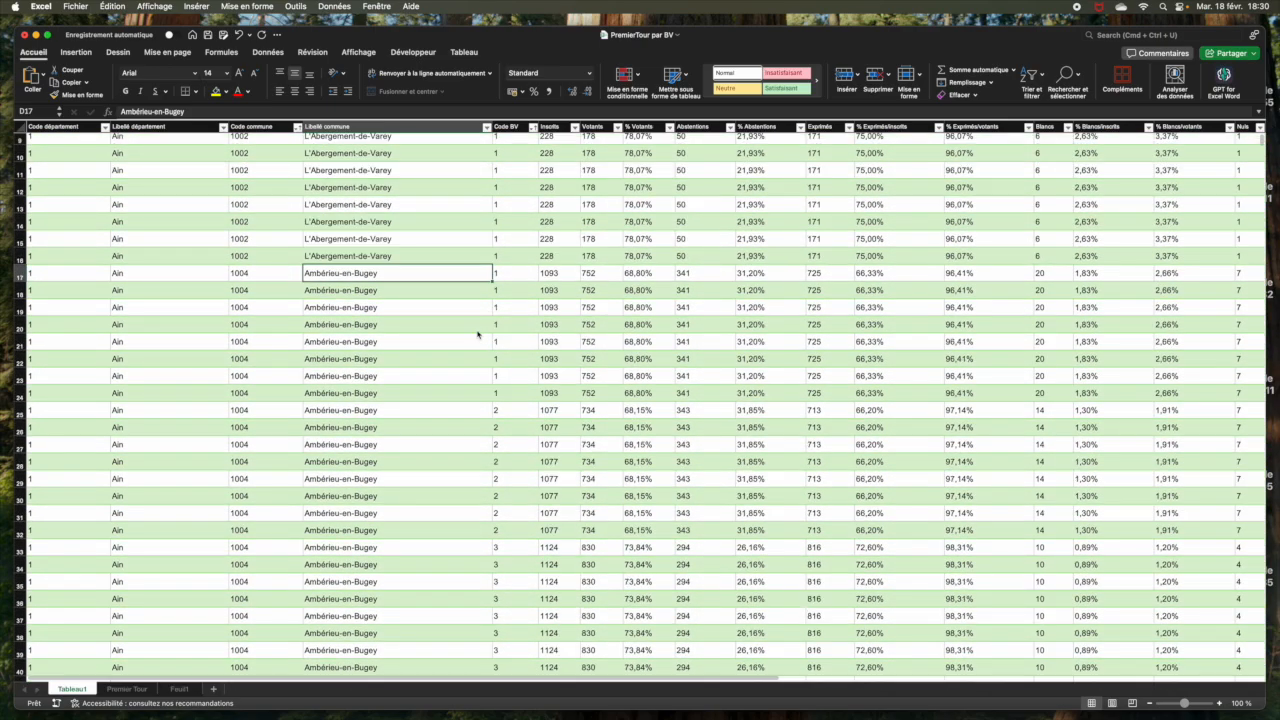
- Select rows 17 to 32 of Ambérieu-en-Bugey and compare the Voix values of its first two polling stations
left_click(19, 277)
left_click_drag(19, 277, 63, 528)
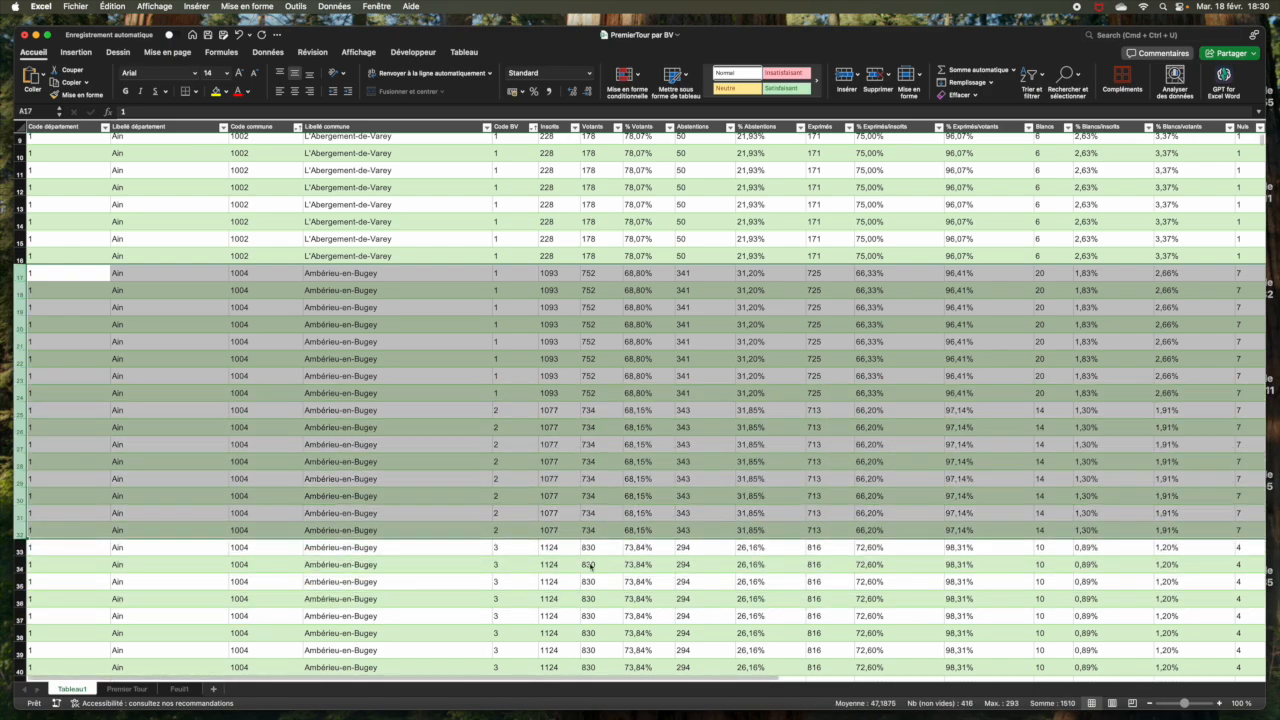
scroll(593, 567, "right", 10)
scroll(593, 567, "right", 8)
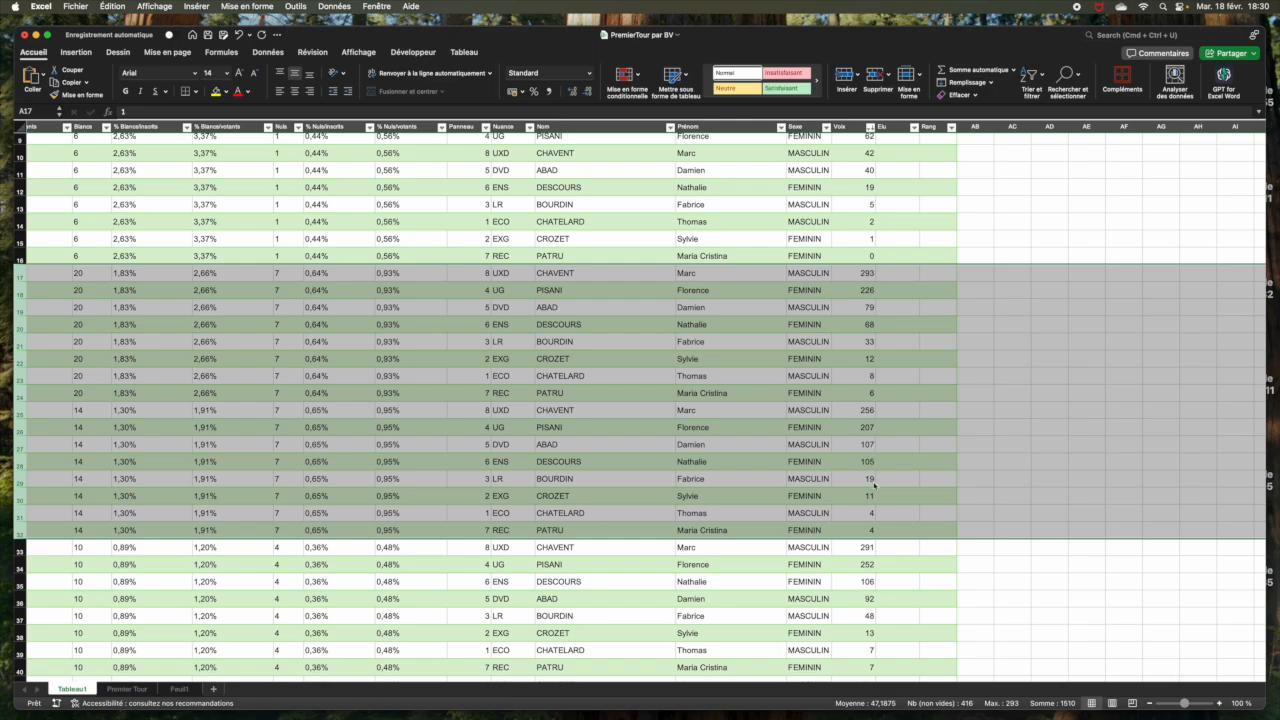
left_click(868, 325)
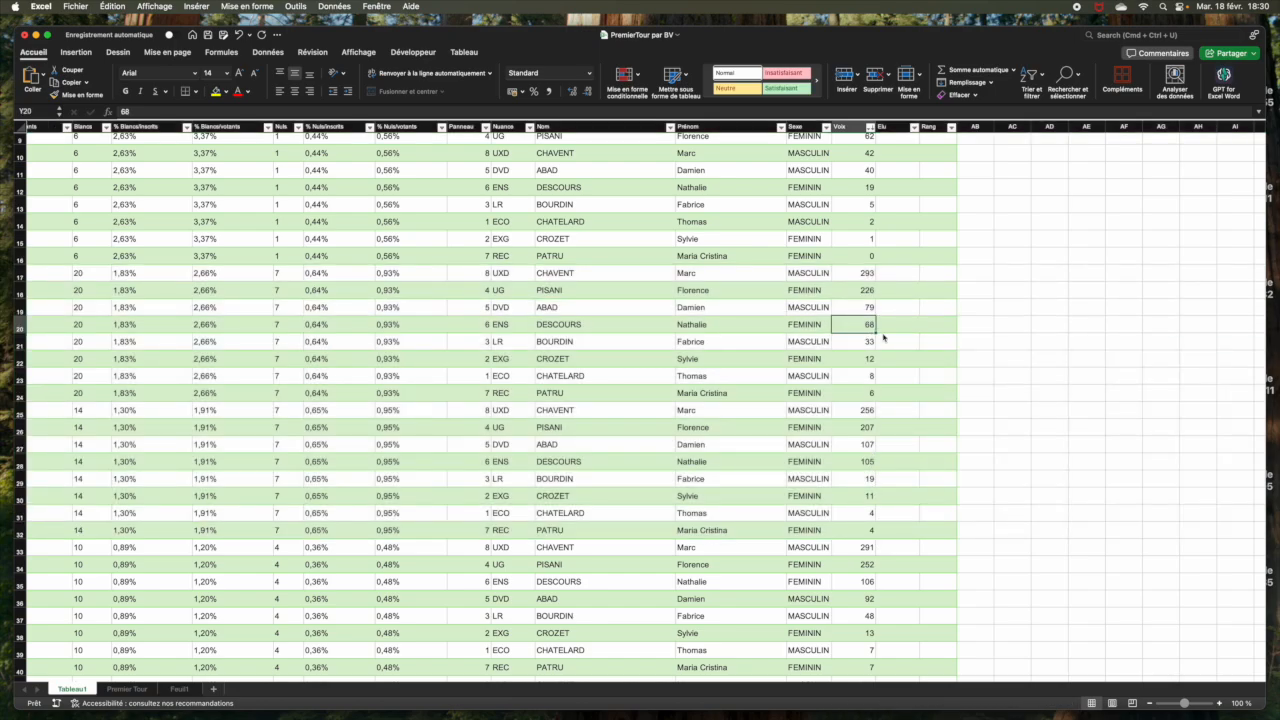
- Remove the yellow fill from rows 2 to 8
key("Right")
key("Right")
key("End")
key("Up")
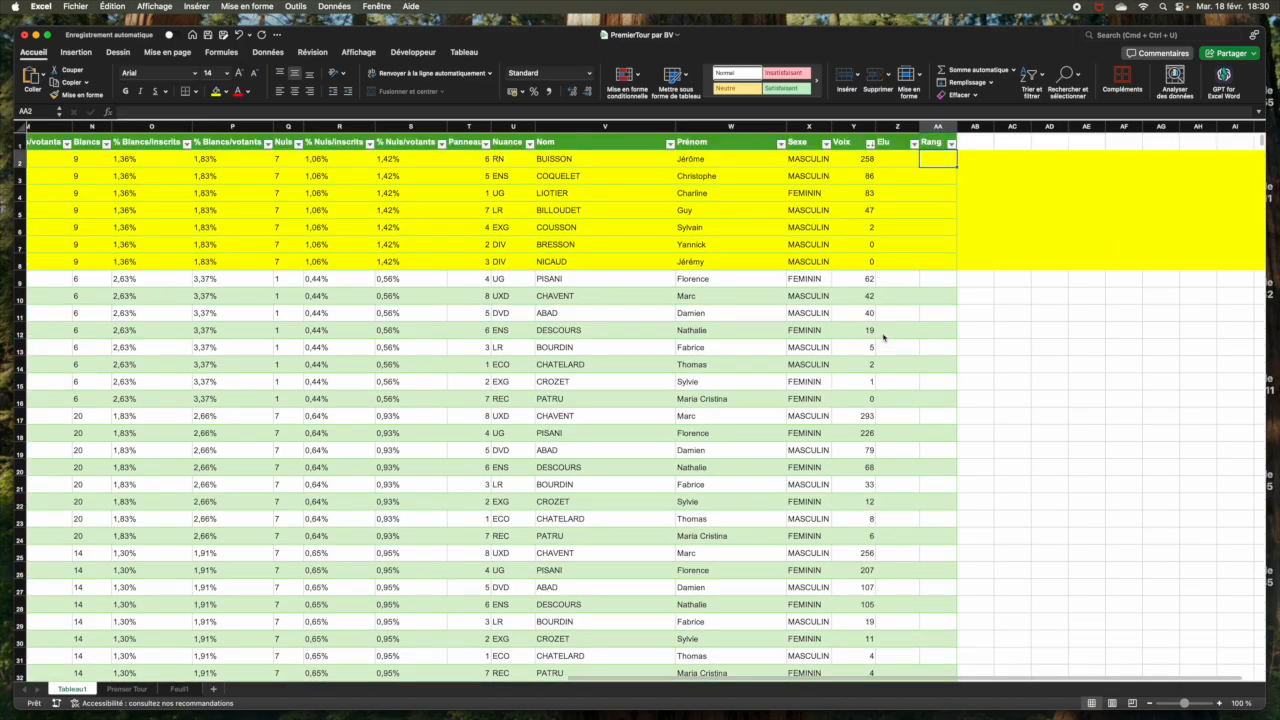
left_click(18, 158)
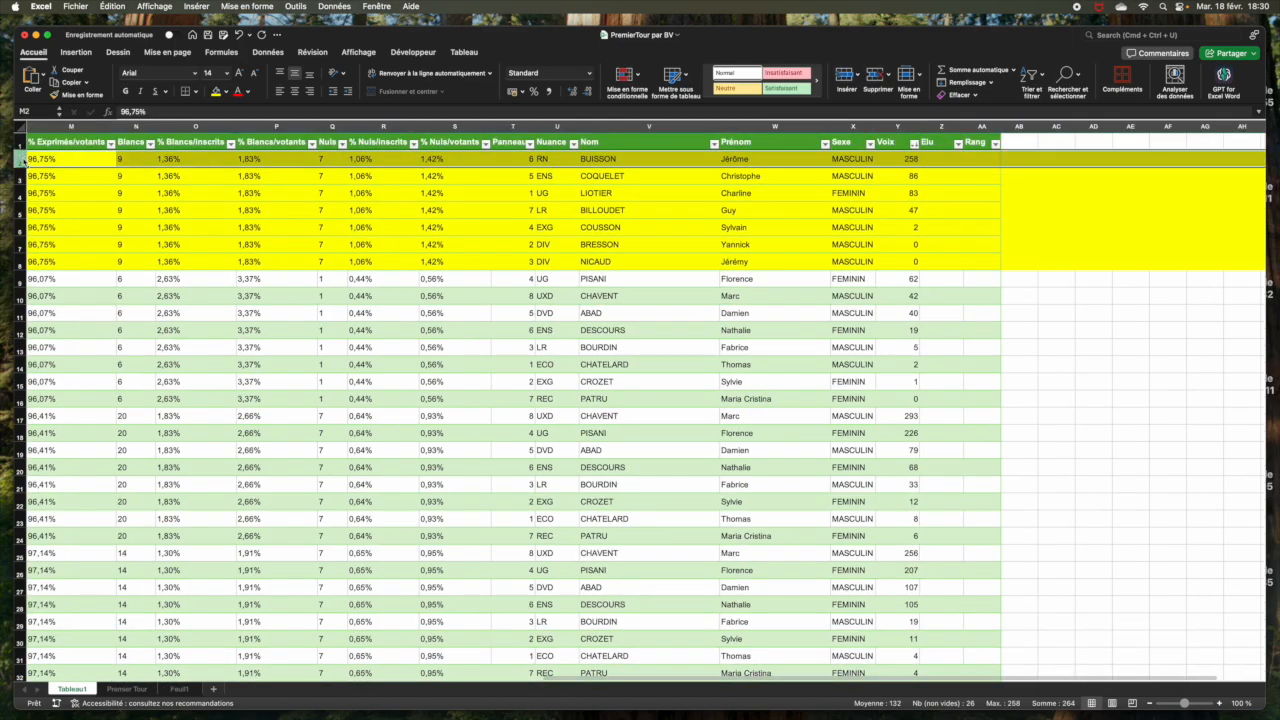
left_click_drag(18, 158, 18, 261)
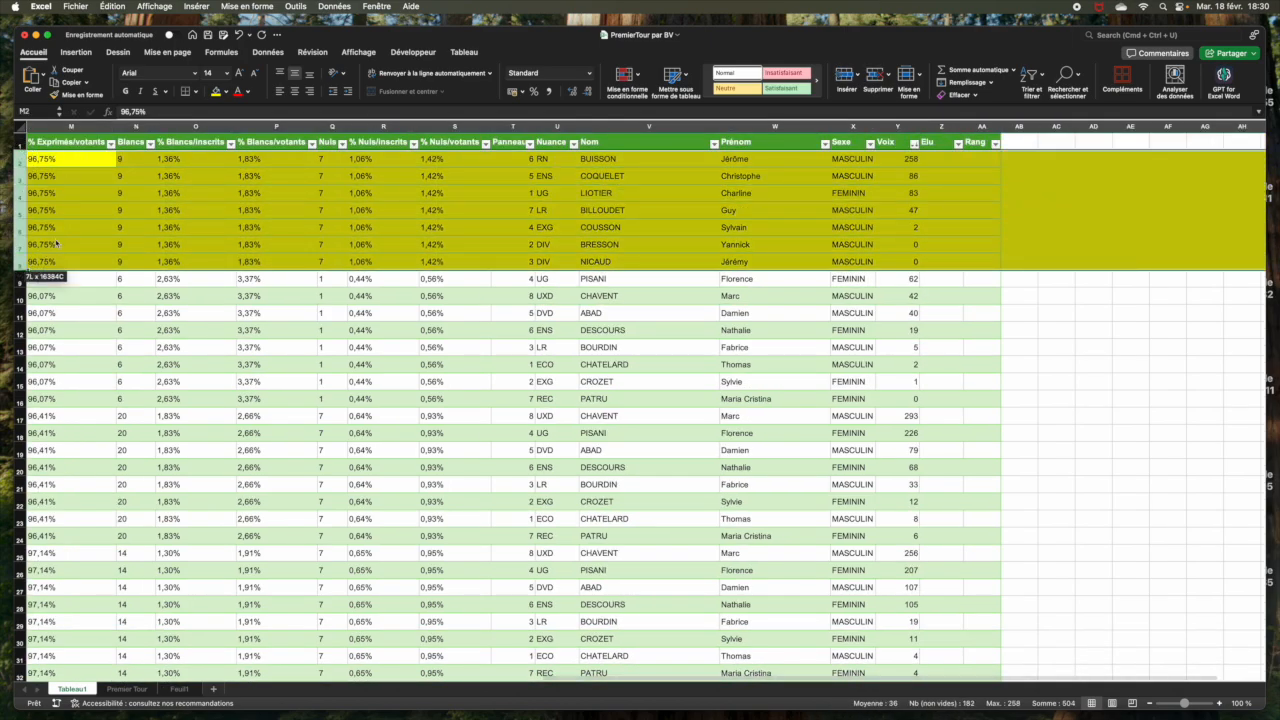
left_click(226, 92)
left_click(265, 111)
left_click(276, 158)
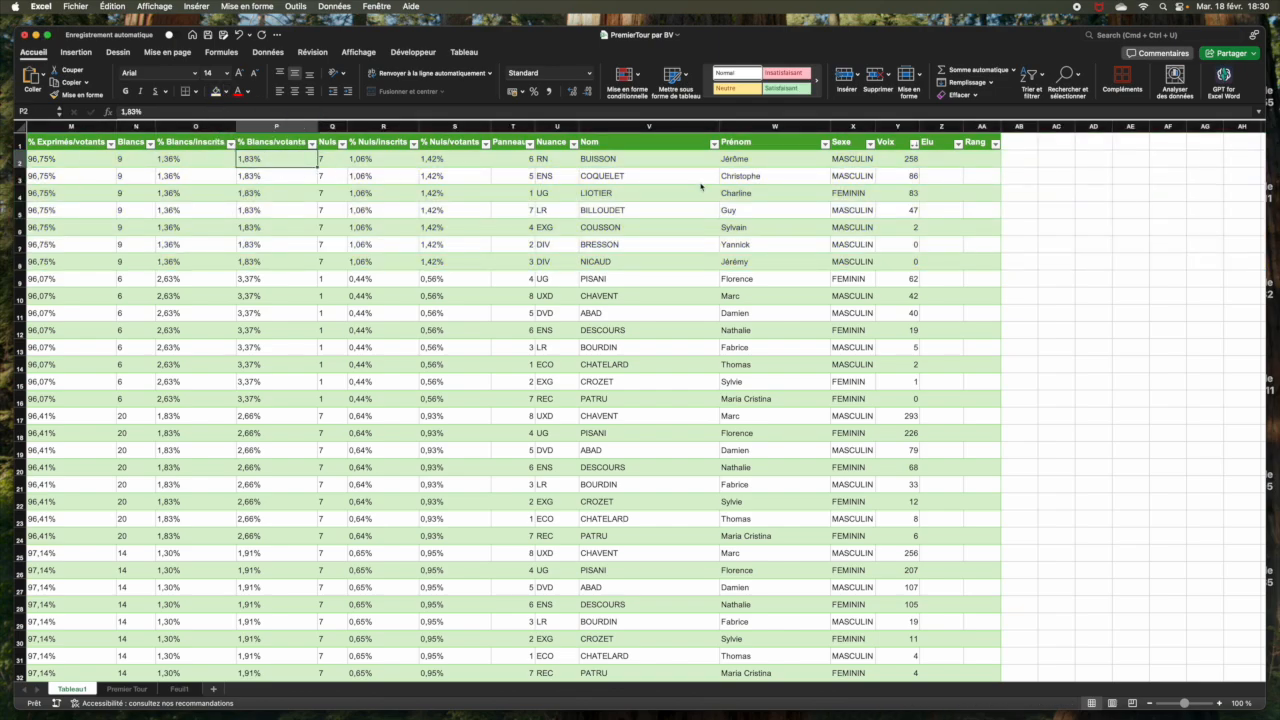
- Enter 1 in AA2 as the rank of the table's first candidate
left_click(971, 158)
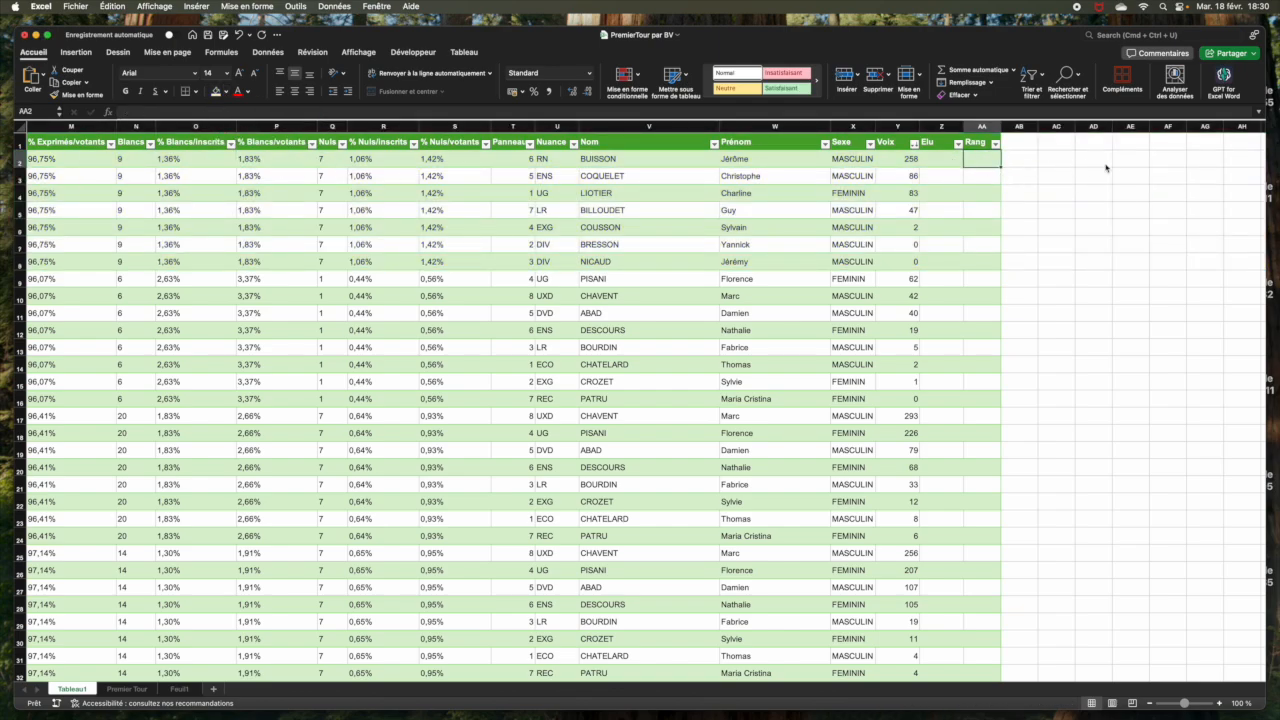
type("1")
key("Return")
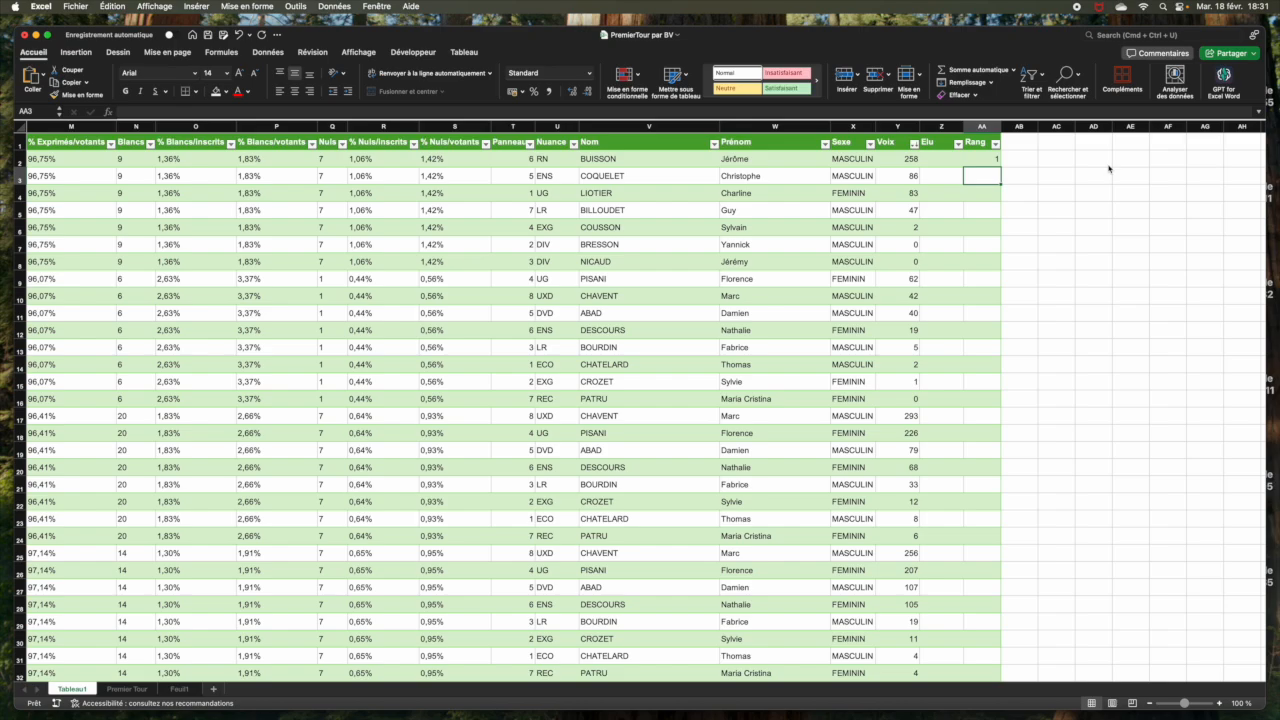
- Enter the formula +AA2+1 in AA3 and fill it down the Rang column to AA18
type("=")
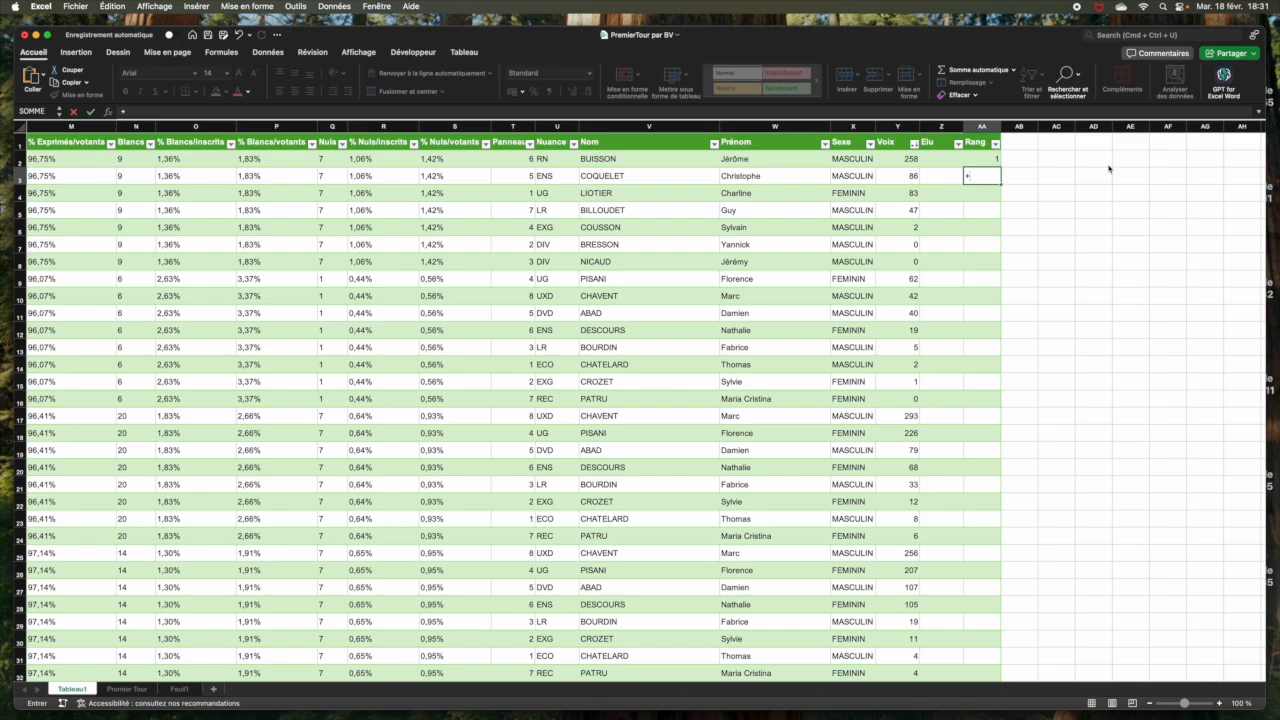
key("Up")
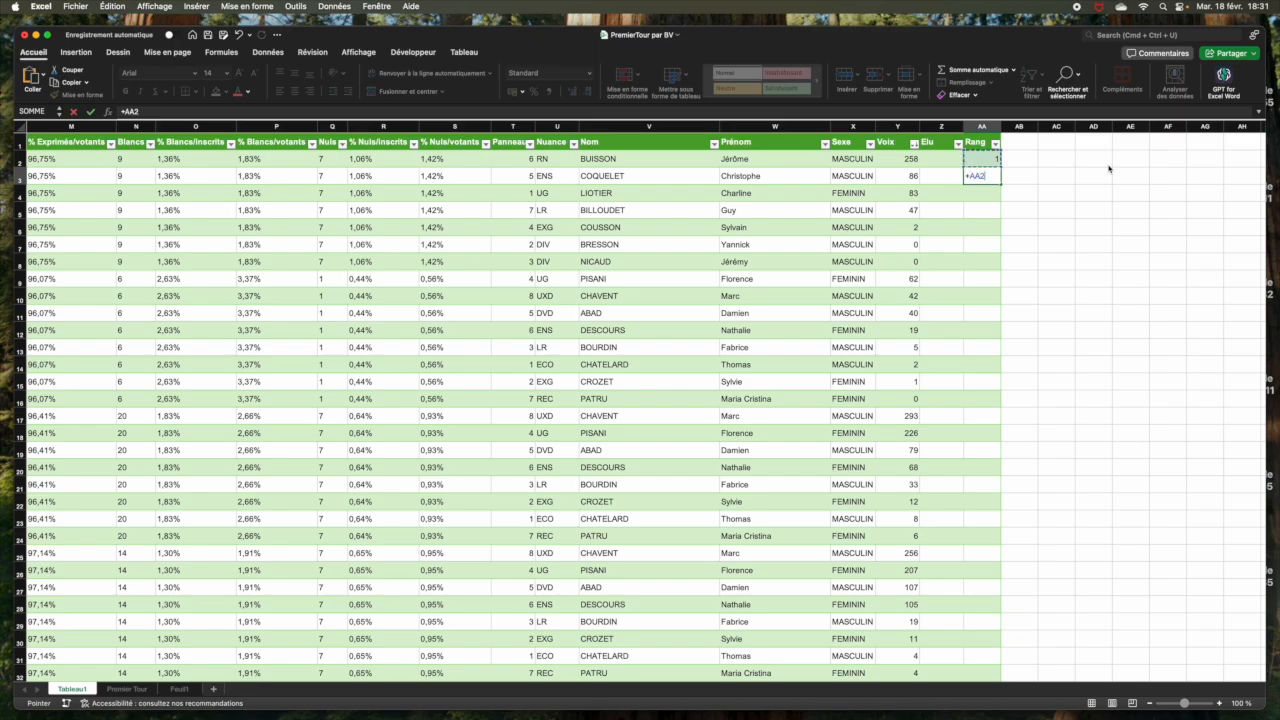
type("+1")
key("Return")
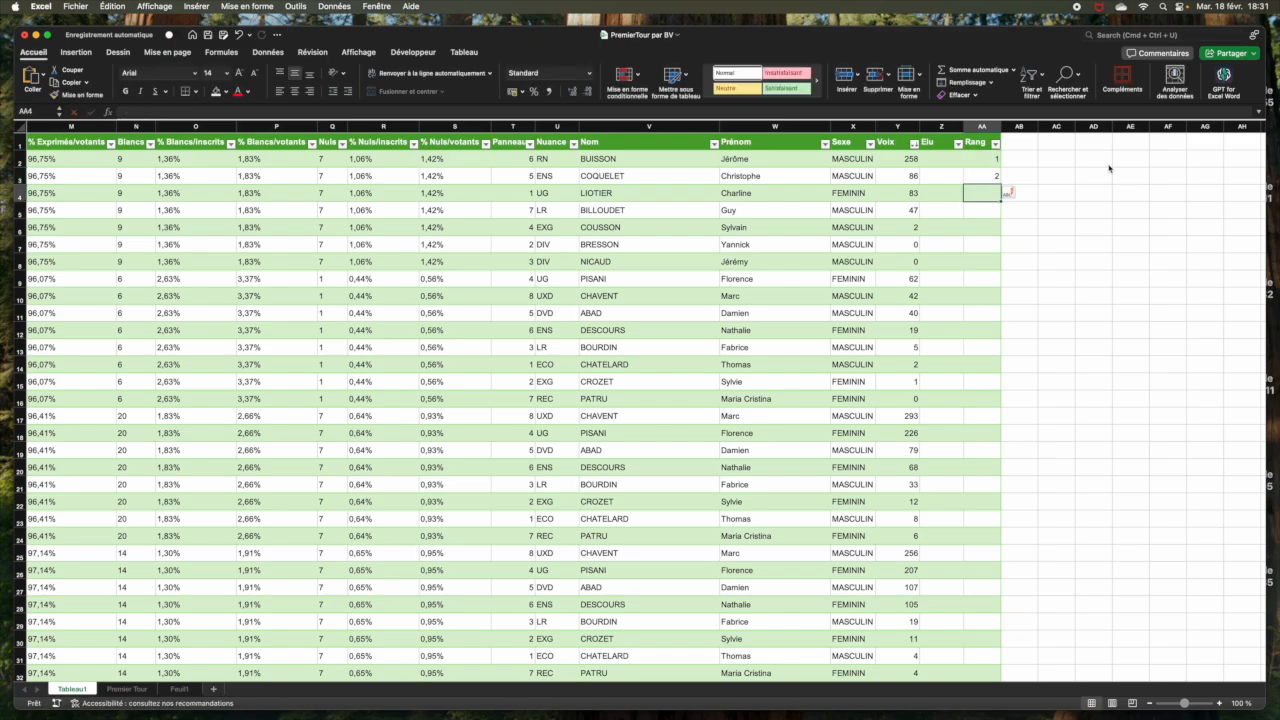
left_click(994, 172)
left_click_drag(999, 185, 997, 437)
left_click(995, 181)
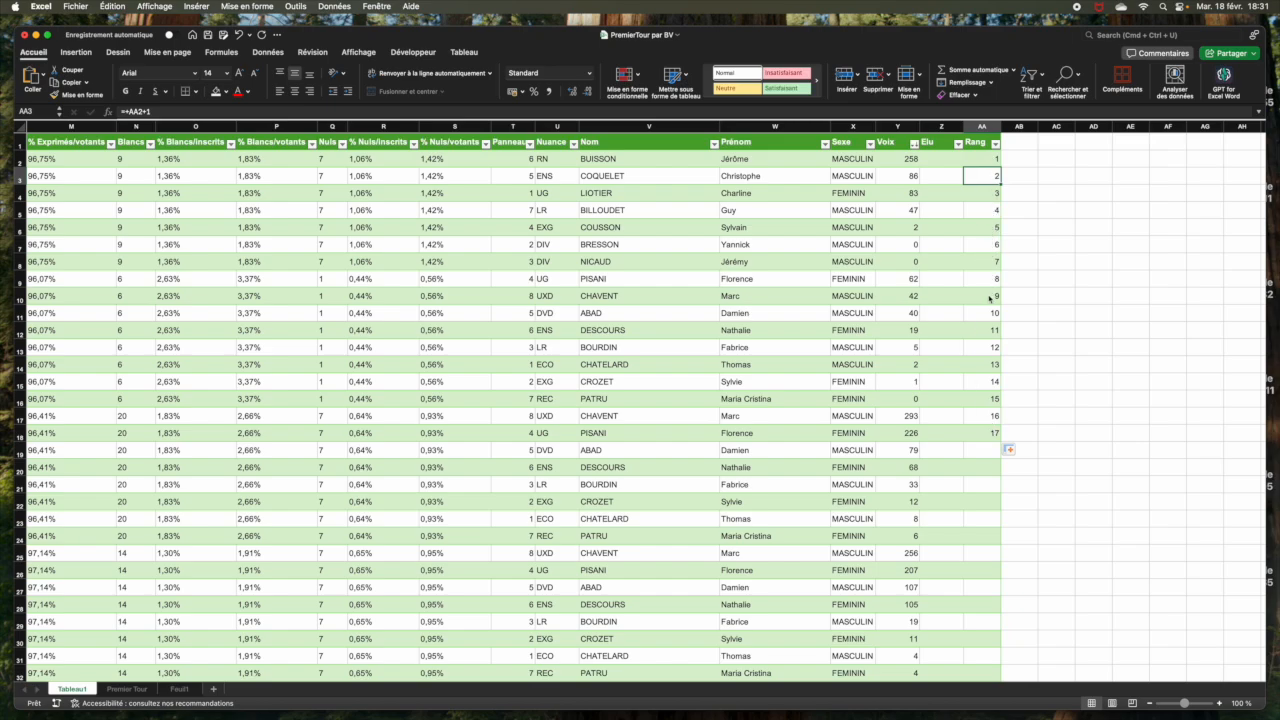
- Examine the Rang numbering against the commune columns where L'Abergement-Clémenciat changes to L'Abergement-de-Varey, rows 8 and 9
left_click(981, 263)
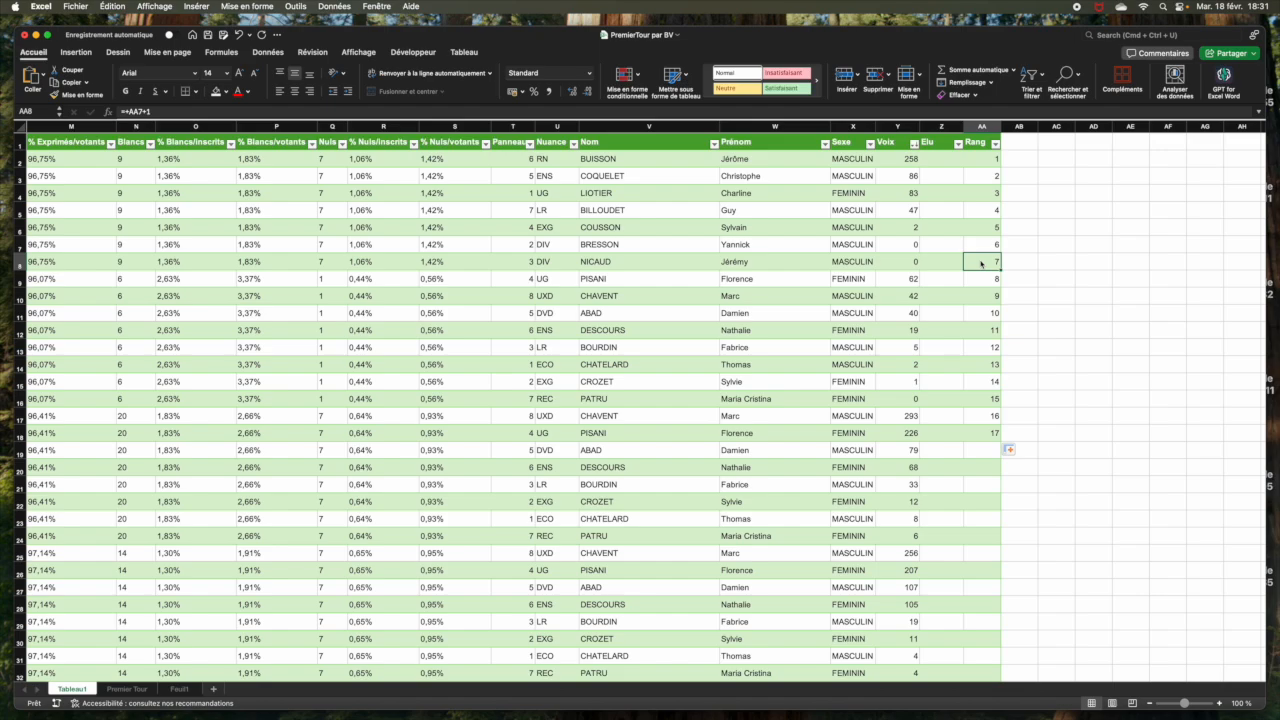
key("Left")
key("Left")
key("Left")
key("Left")
key("Left")
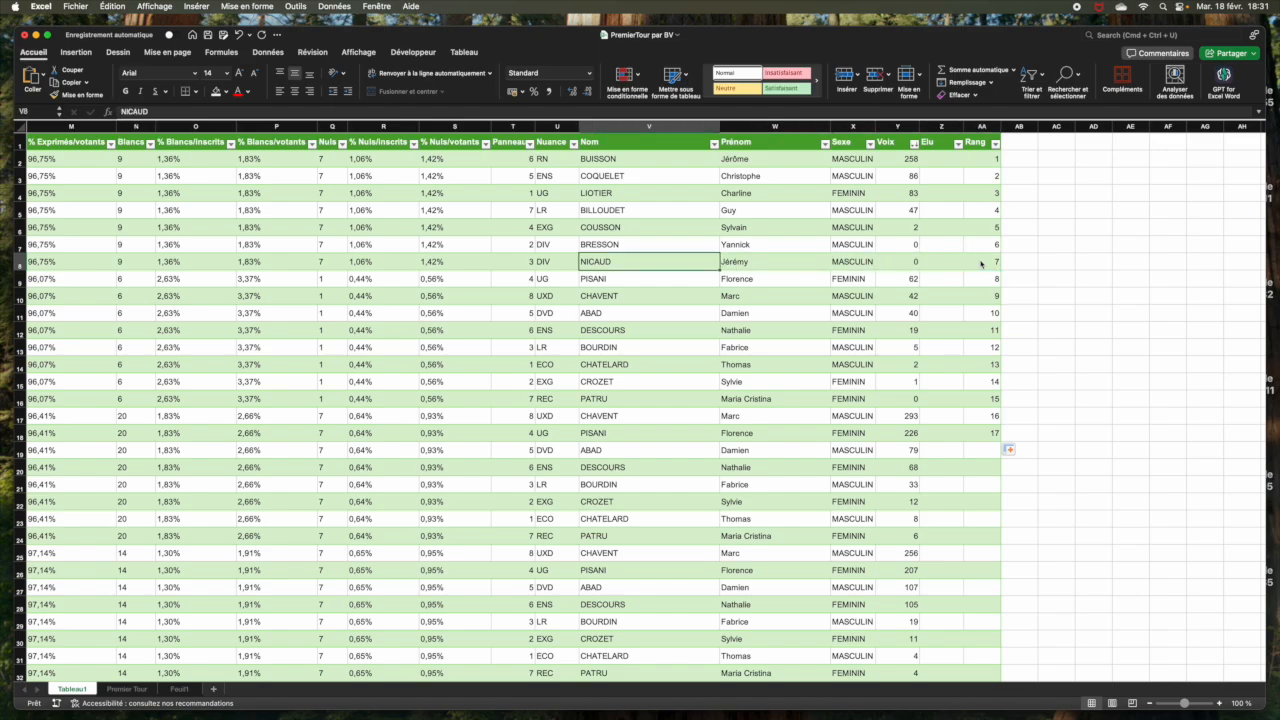
key("Down")
key("Left")
key("Left")
key("Left")
key("Left")
key("Left")
key("Left")
key("Left")
key("Left")
key("Left")
key("Left")
key("Left")
key("Left")
key("Left")
key("Left")
key("Left")
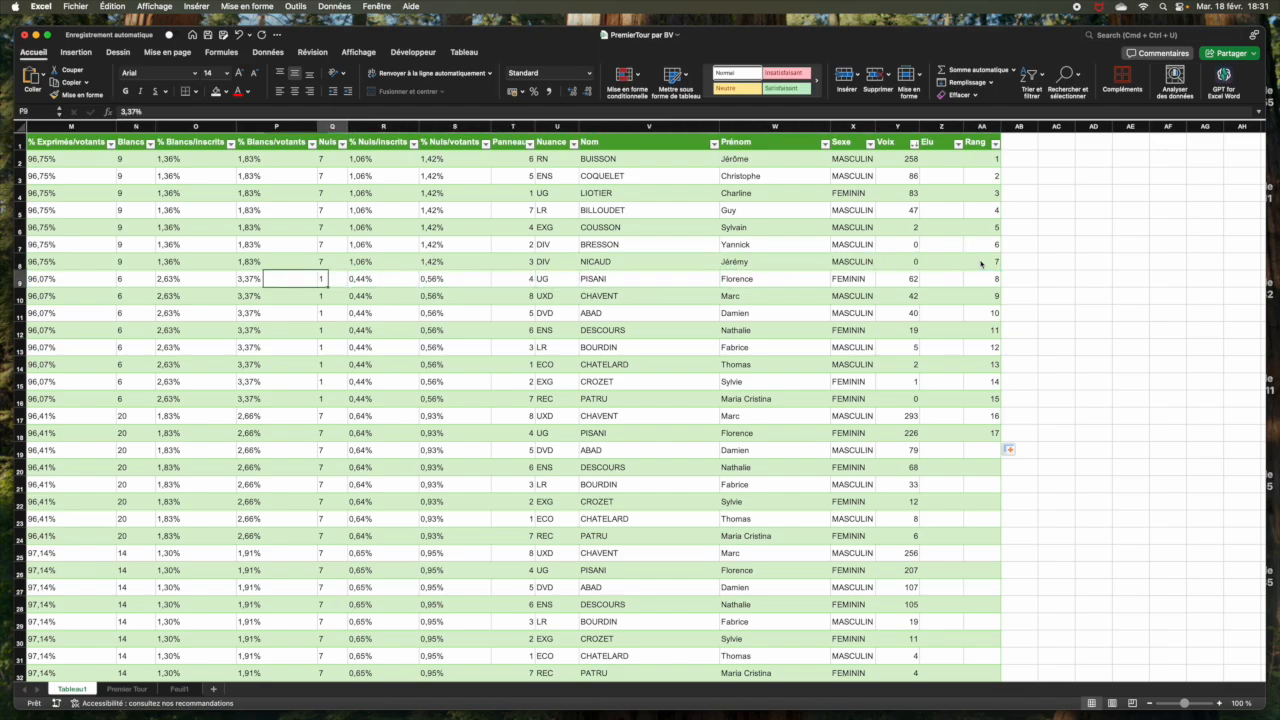
key("Left")
key("Left")
key("Left")
key("Left")
key("Left")
key("Left")
key("Right")
key("Right")
key("Right")
key("Right")
key("Right")
key("Right")
key("Right")
key("Right")
key("Right")
key("Right")
key("Right")
key("Right")
key("Right")
key("Right")
key("Right")
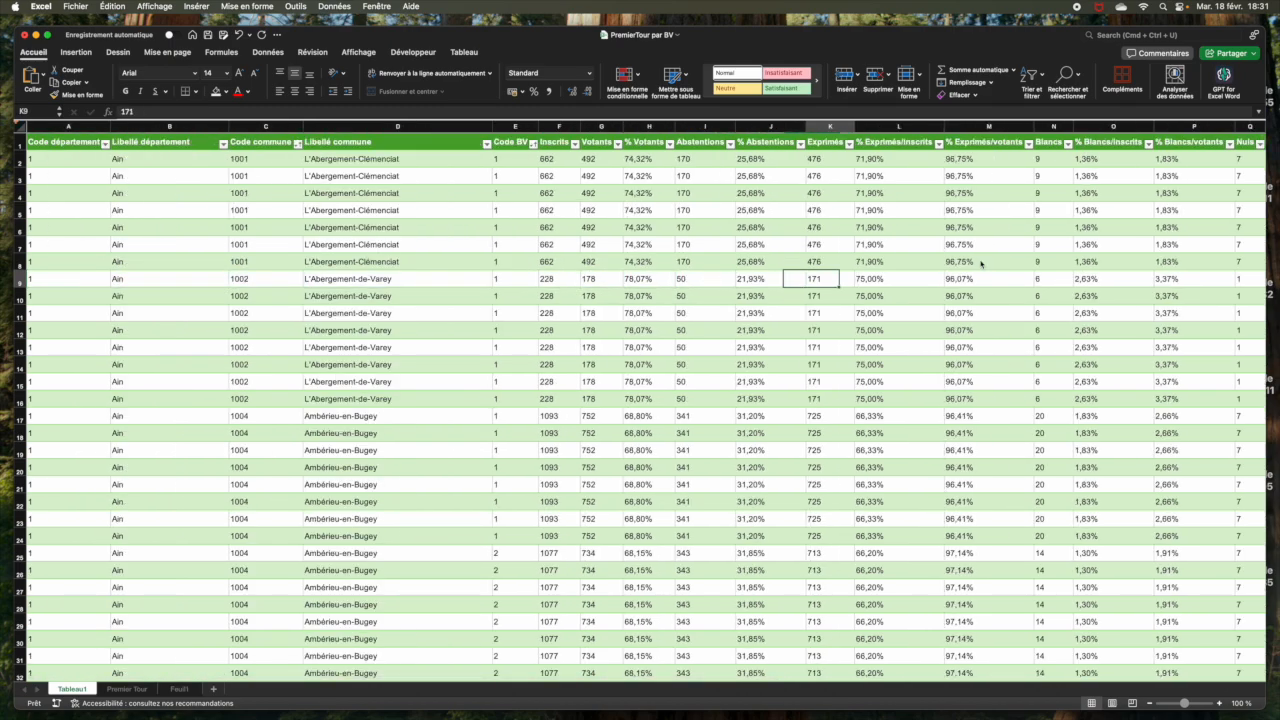
key("Right")
key("Right")
key("Right")
key("Right")
key("Right")
key("Right")
key("Right")
key("Right")
key("Right")
key("Right")
key("Right")
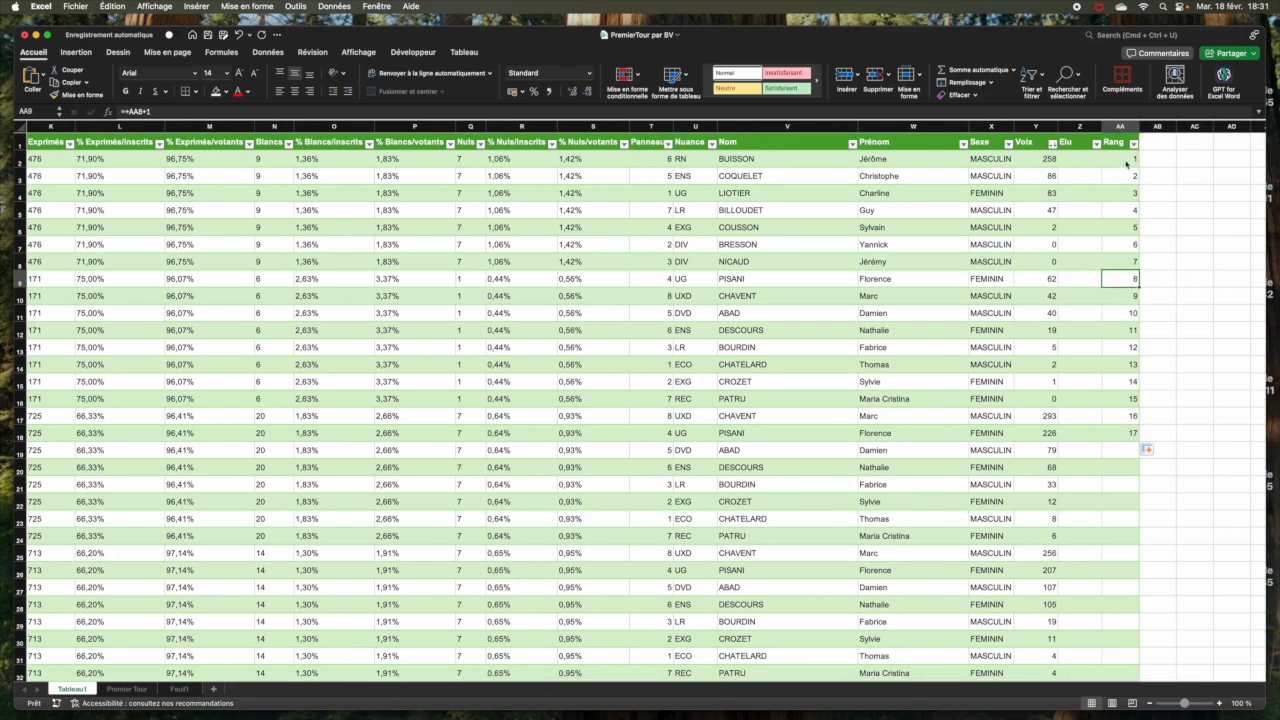
- Begin the AA3 formula with the SI function in place of the extra plus sign, and check the Libellé commune column for its test
left_click(1124, 167)
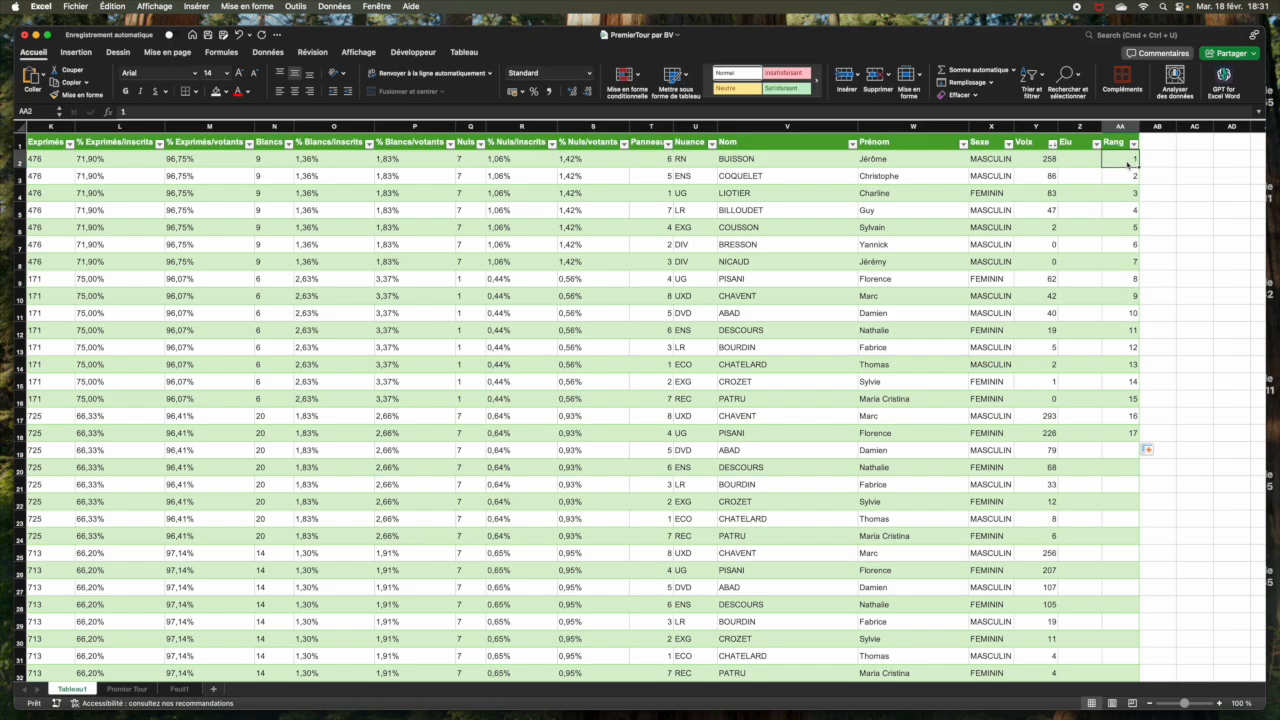
left_click(1124, 175)
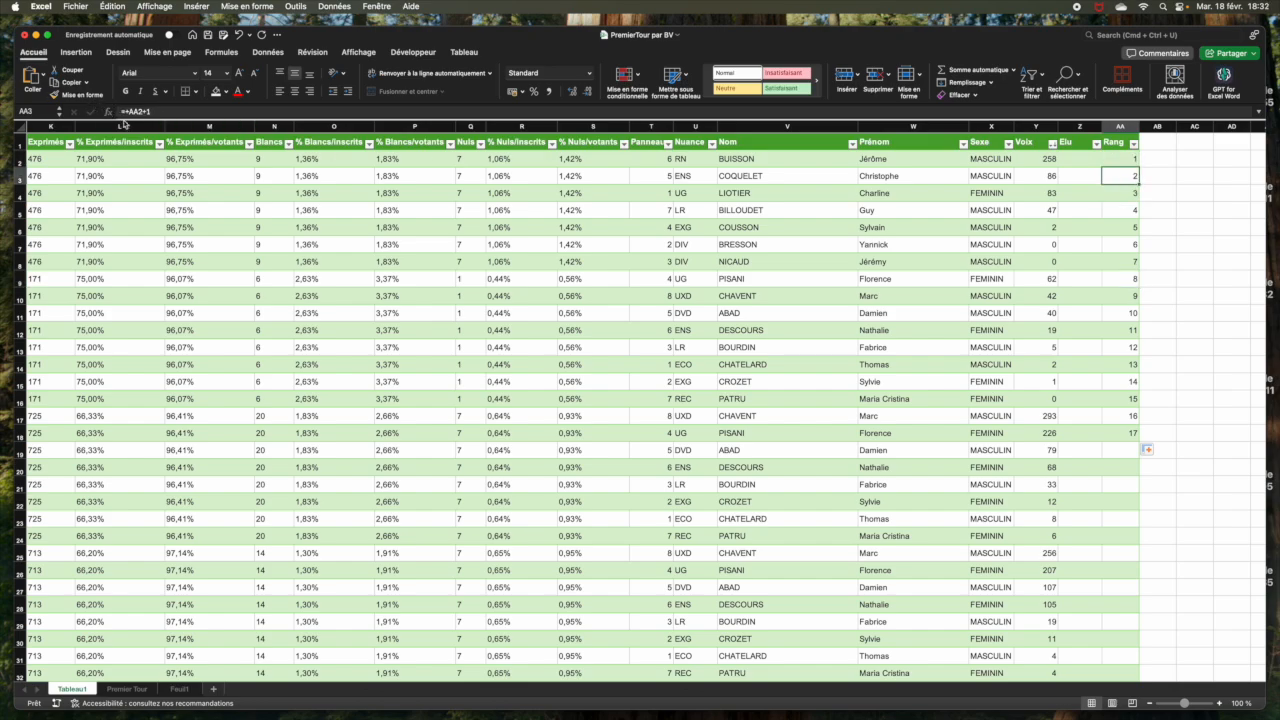
left_click(132, 112)
key("BackSpace")
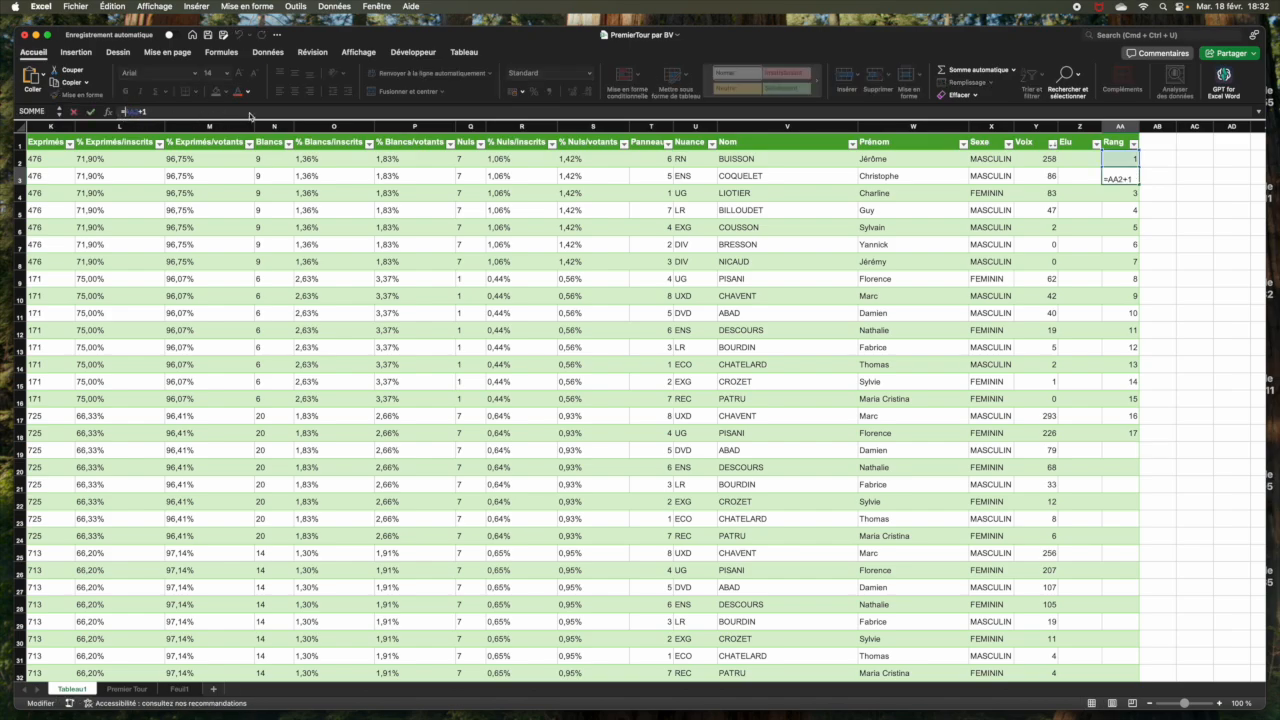
type("(")
type("si")
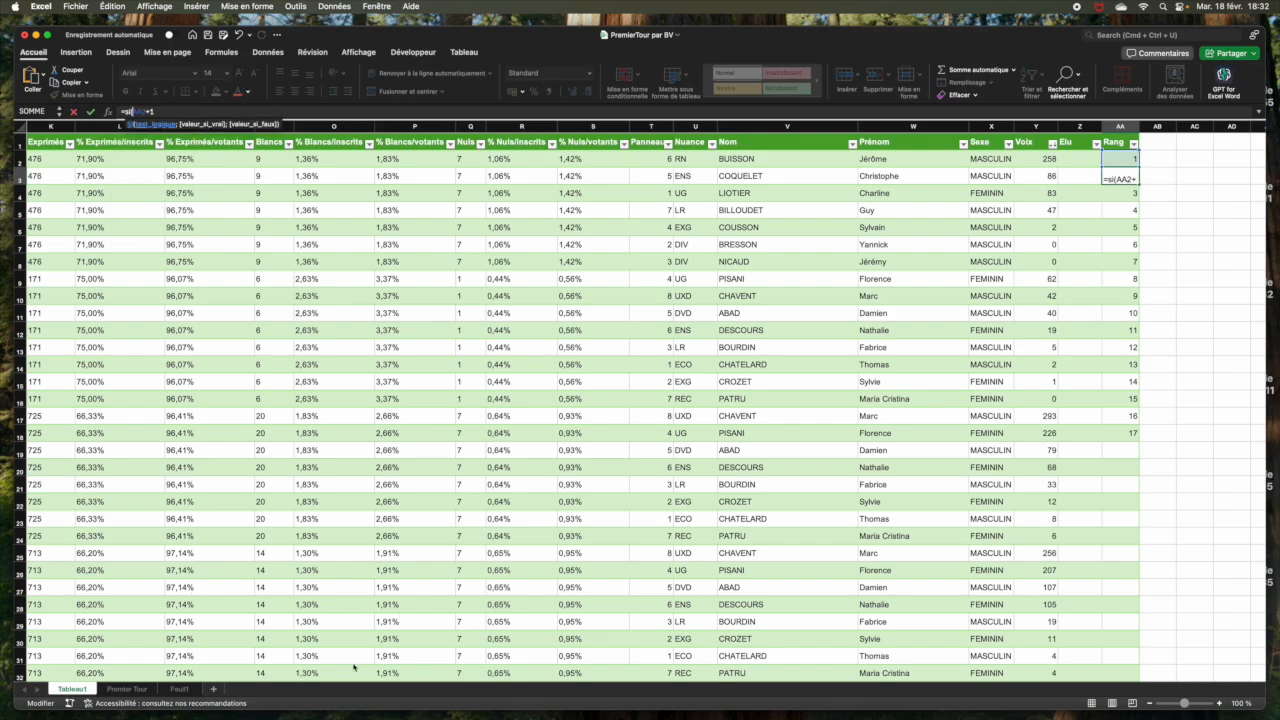
scroll(376, 487, "right", 3)
scroll(374, 487, "left", 3)
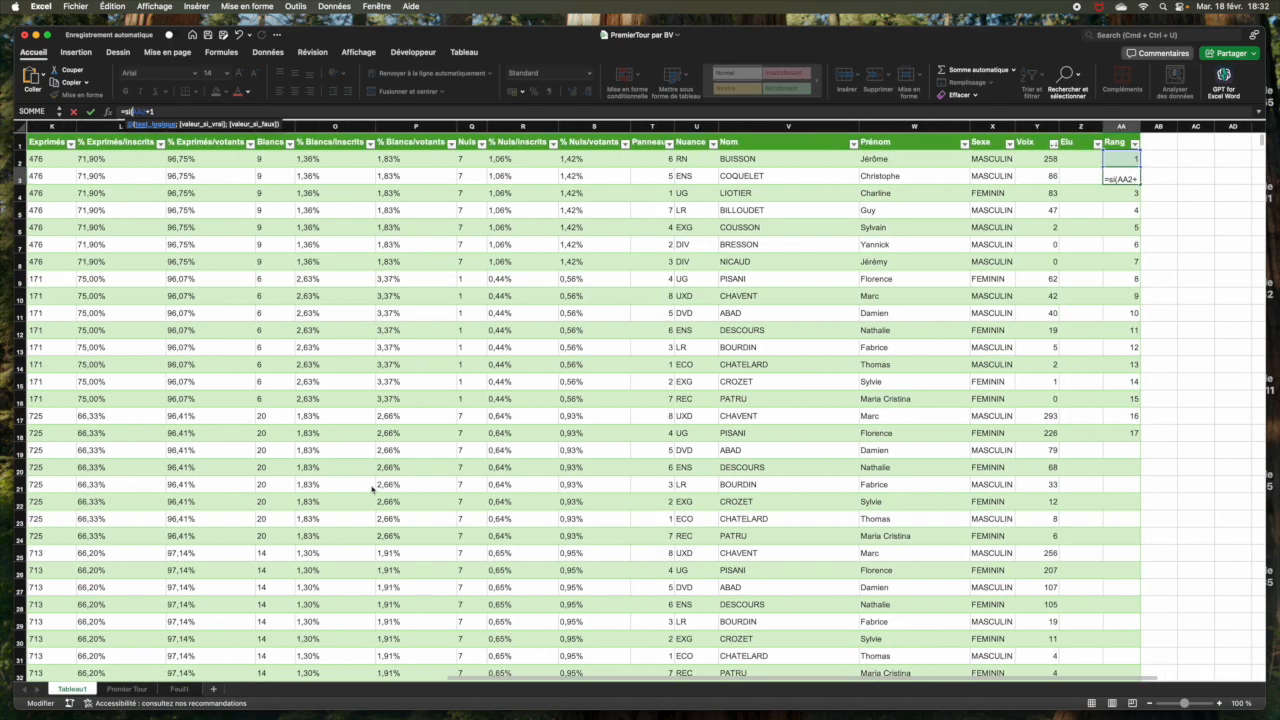
scroll(372, 488, "left", 10)
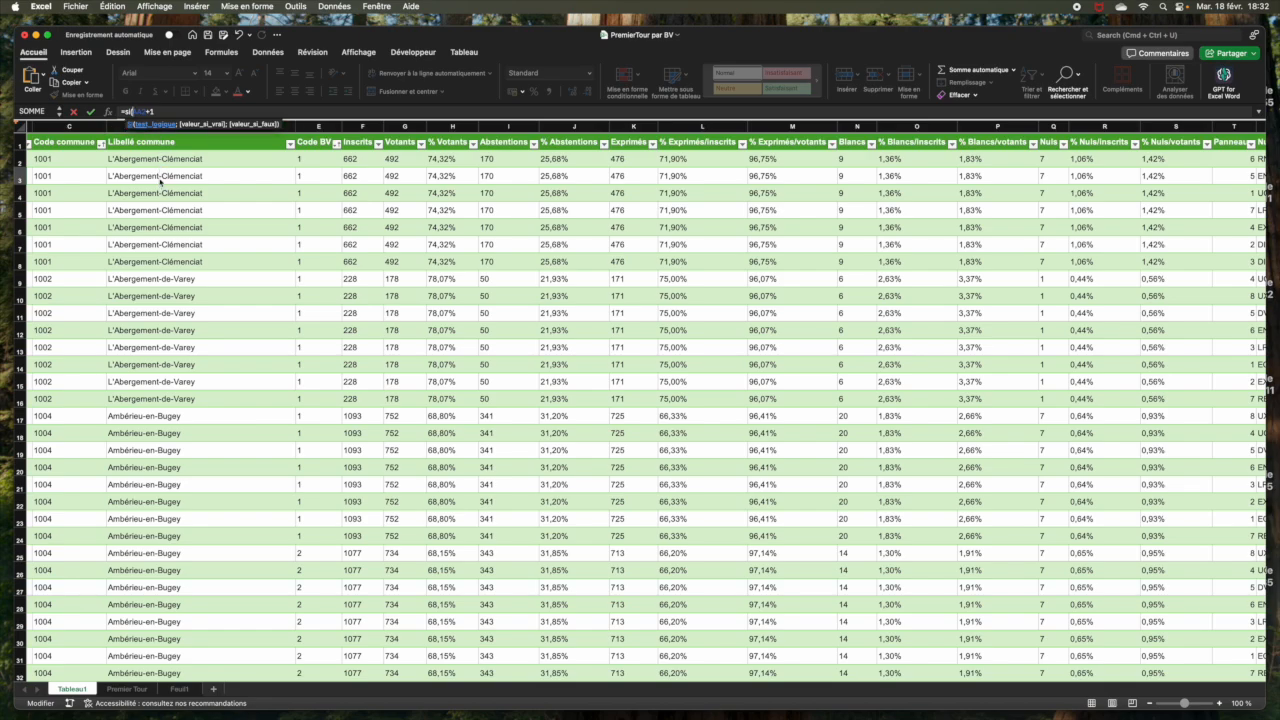
scroll(172, 168, "right", 10)
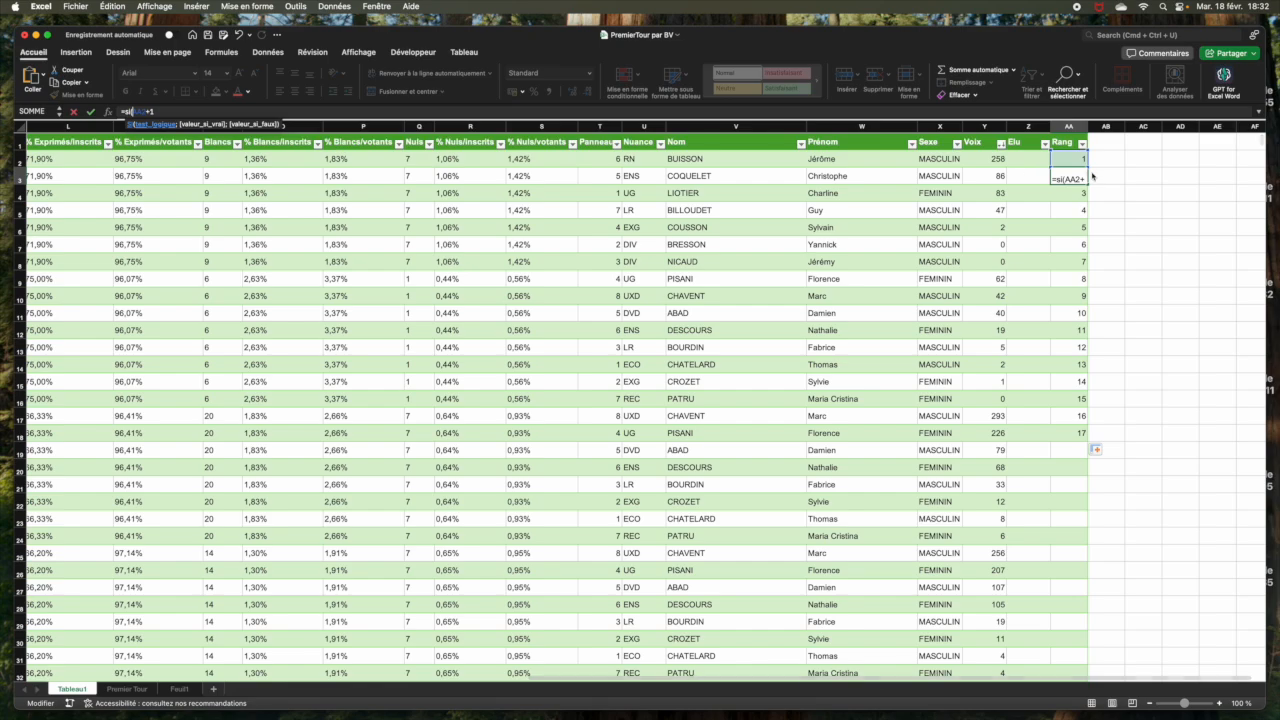
- Complete the AA3 formula as =si(D3=D2;AA2+1;1) to restart the rank at 1 for each new commune
key("BackSpace")
key("BackSpace")
key("BackSpace")
key("BackSpace")
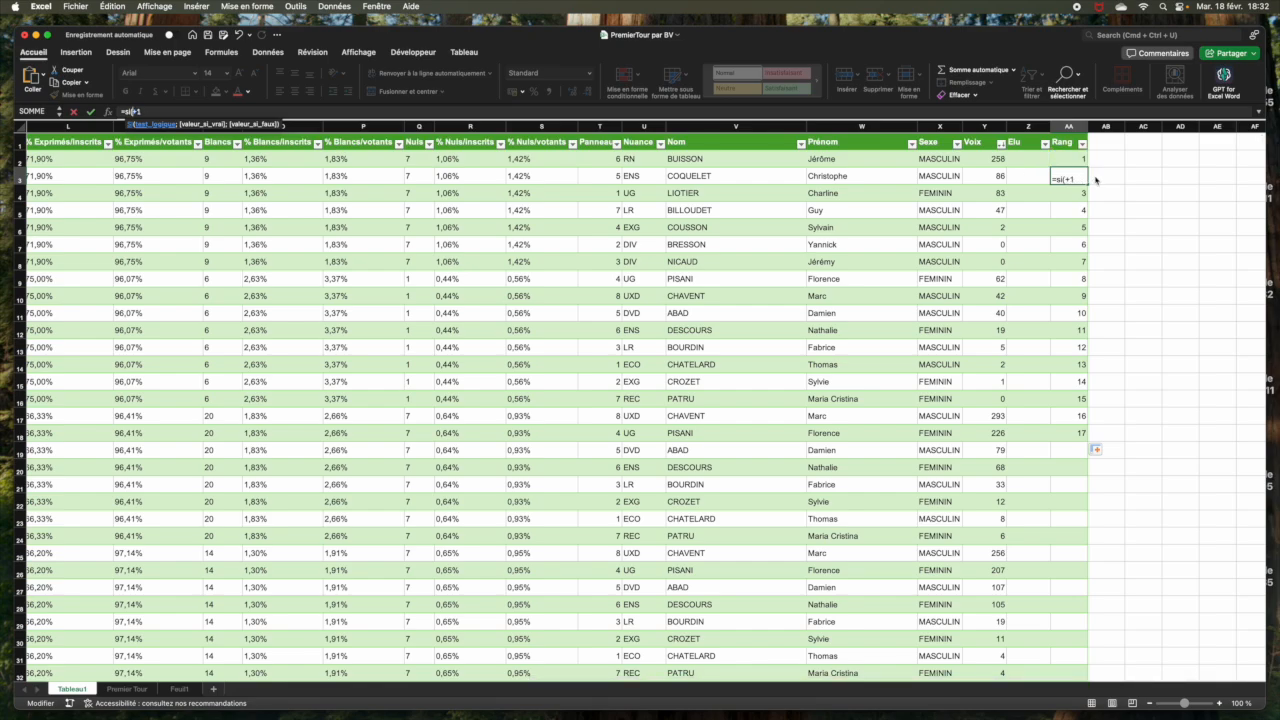
type("D3=D")
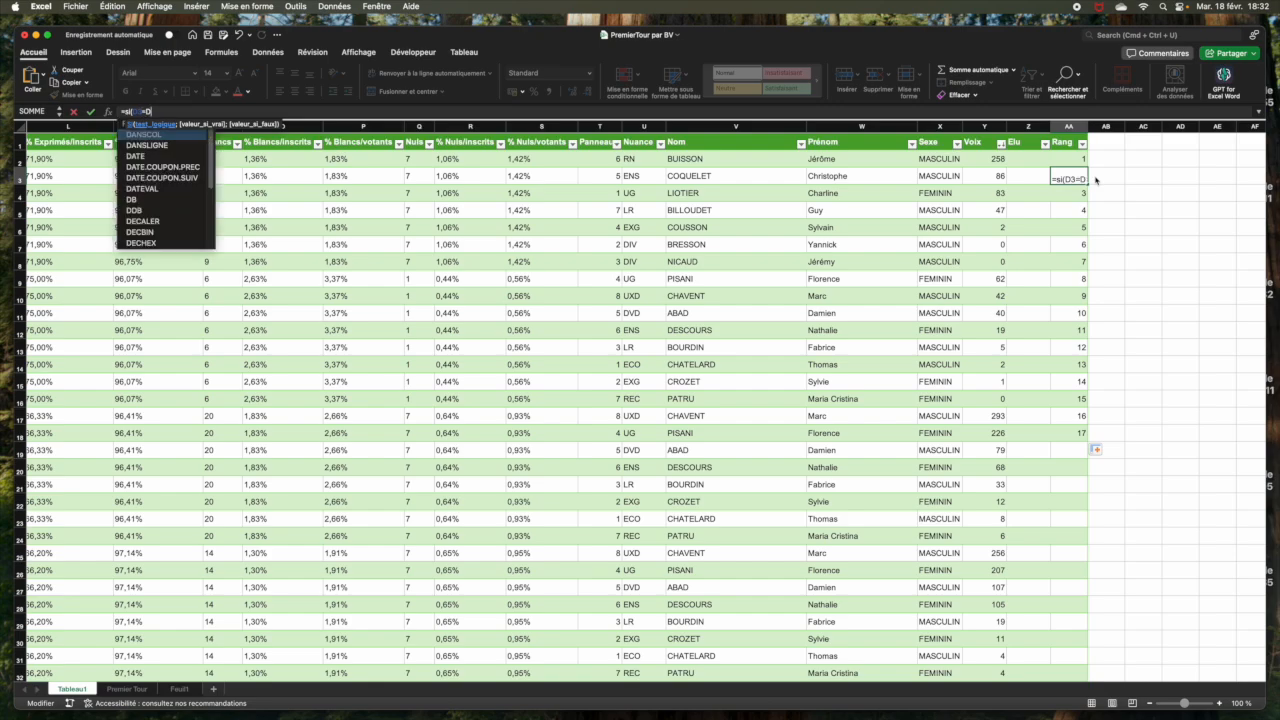
type("2;AA")
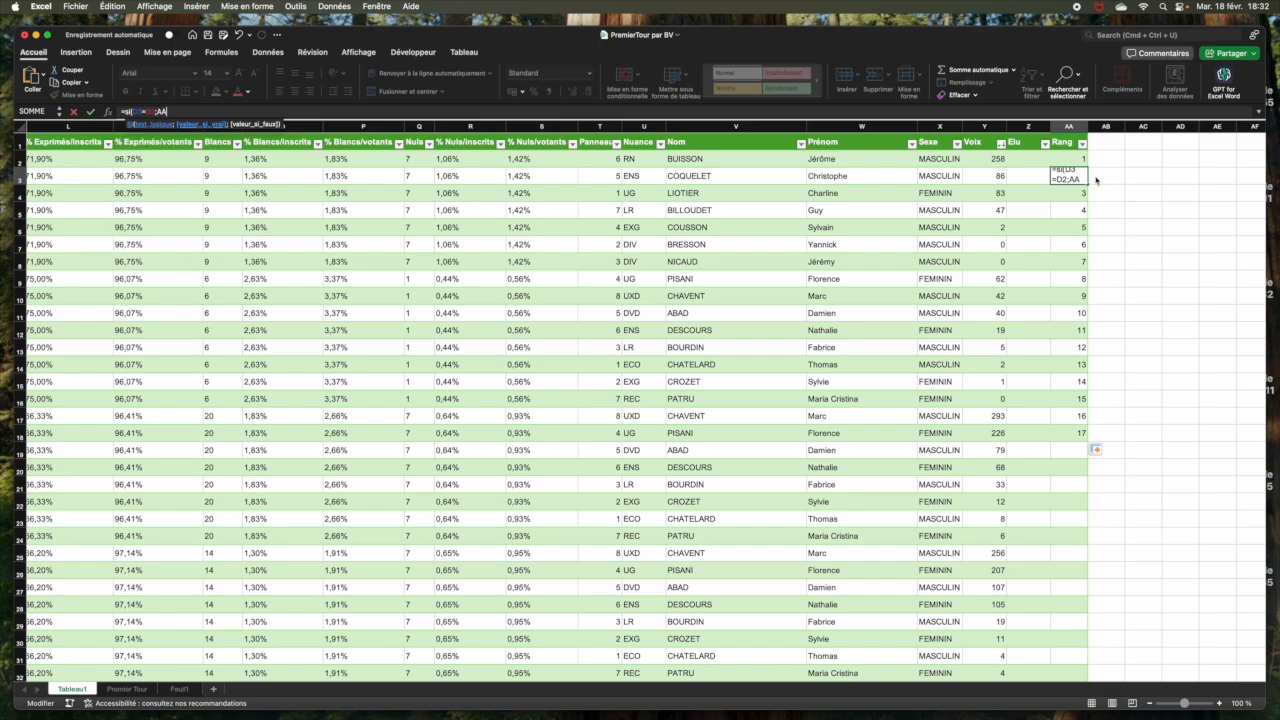
key("Up")
type("+1")
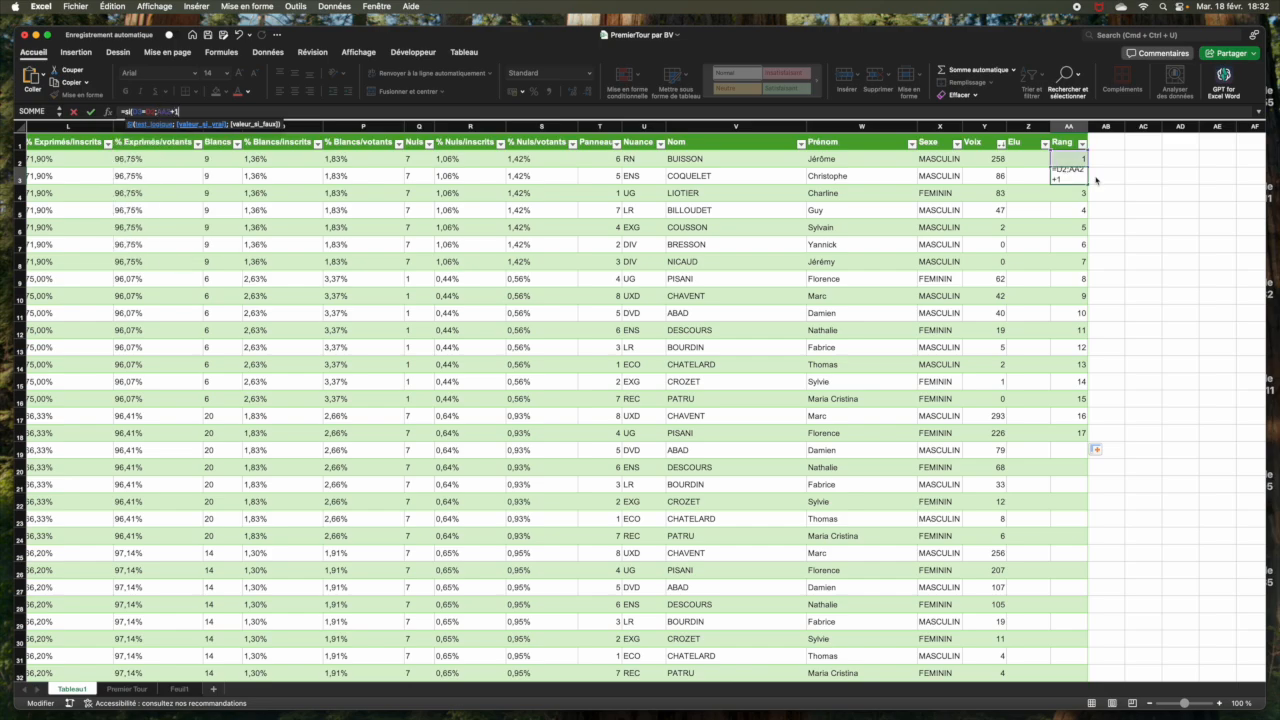
type(";1)")
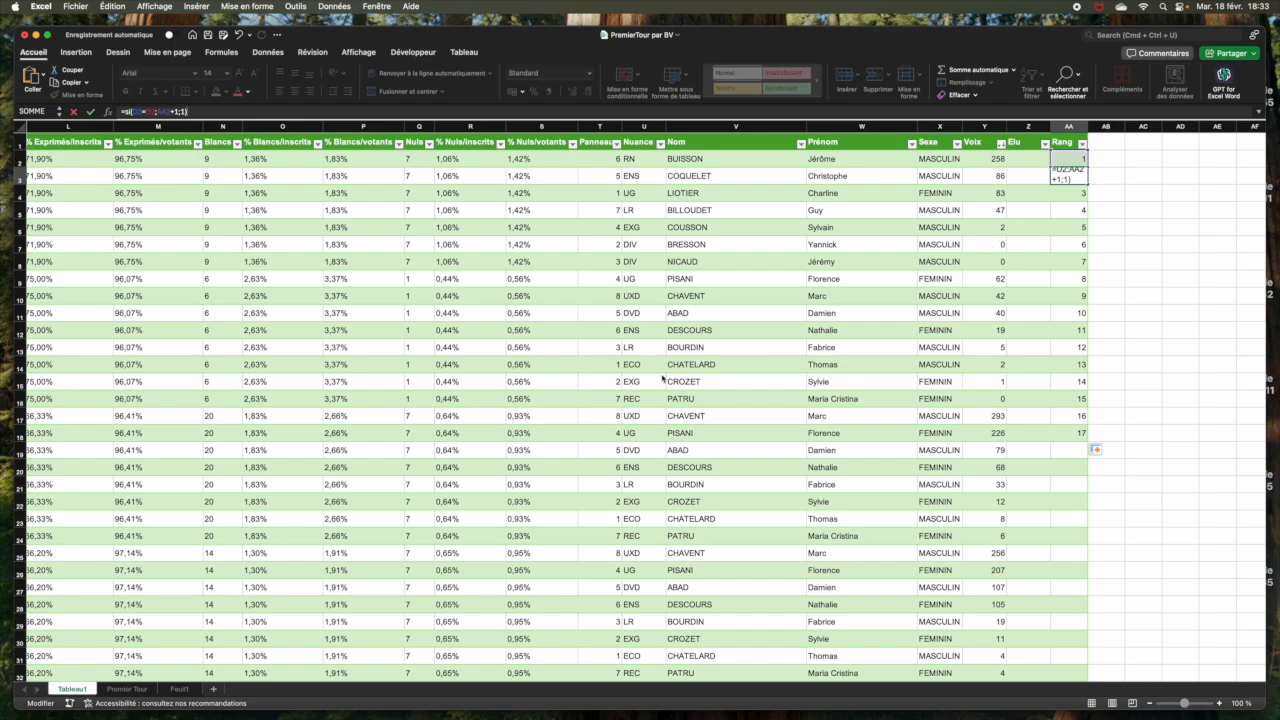
- Add the Code BV to the test so that AA3 contains =si(D3&E3=D2&E2;AA2+1;1)
scroll(633, 381, "right", 3)
scroll(633, 381, "left", 8)
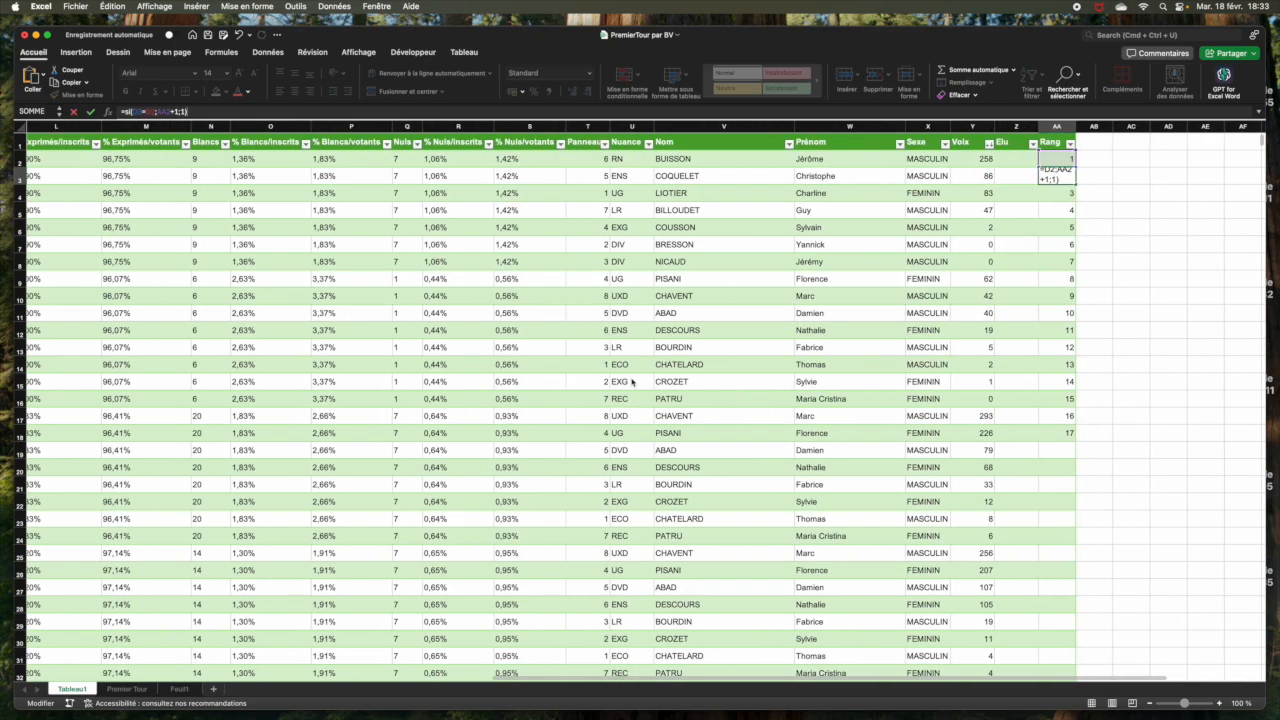
scroll(633, 381, "left", 5)
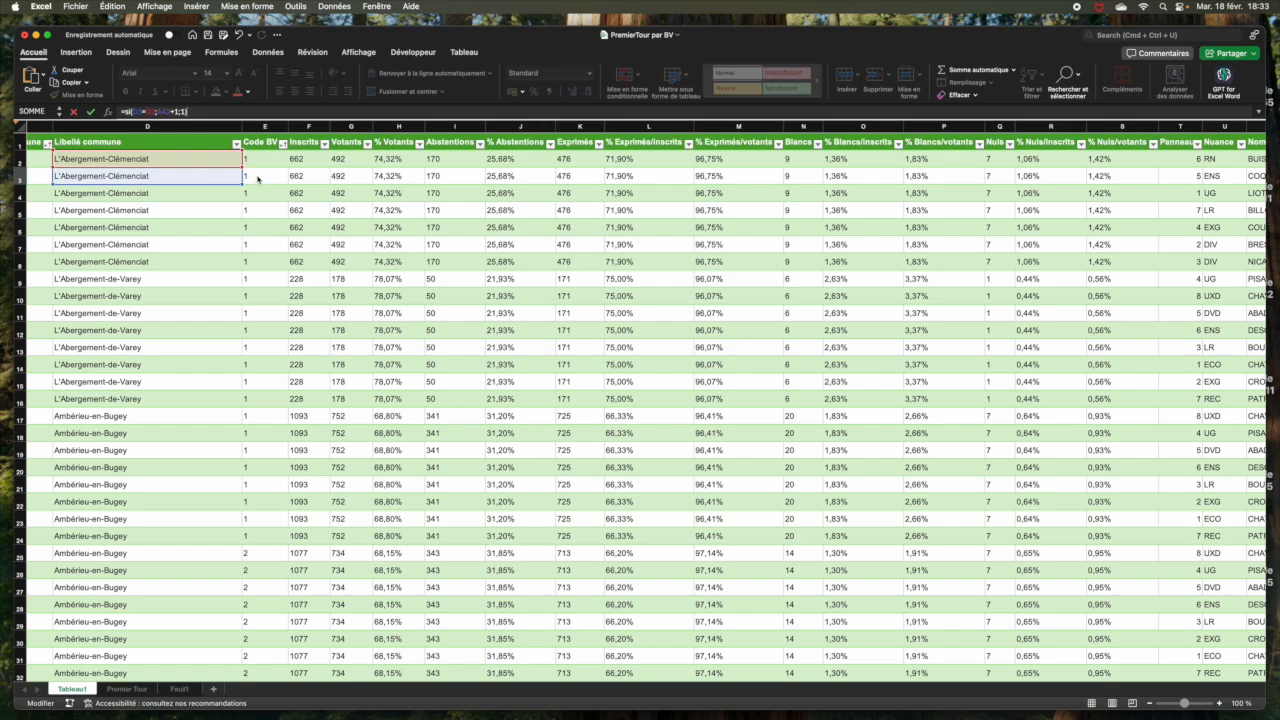
scroll(255, 180, "right", 10)
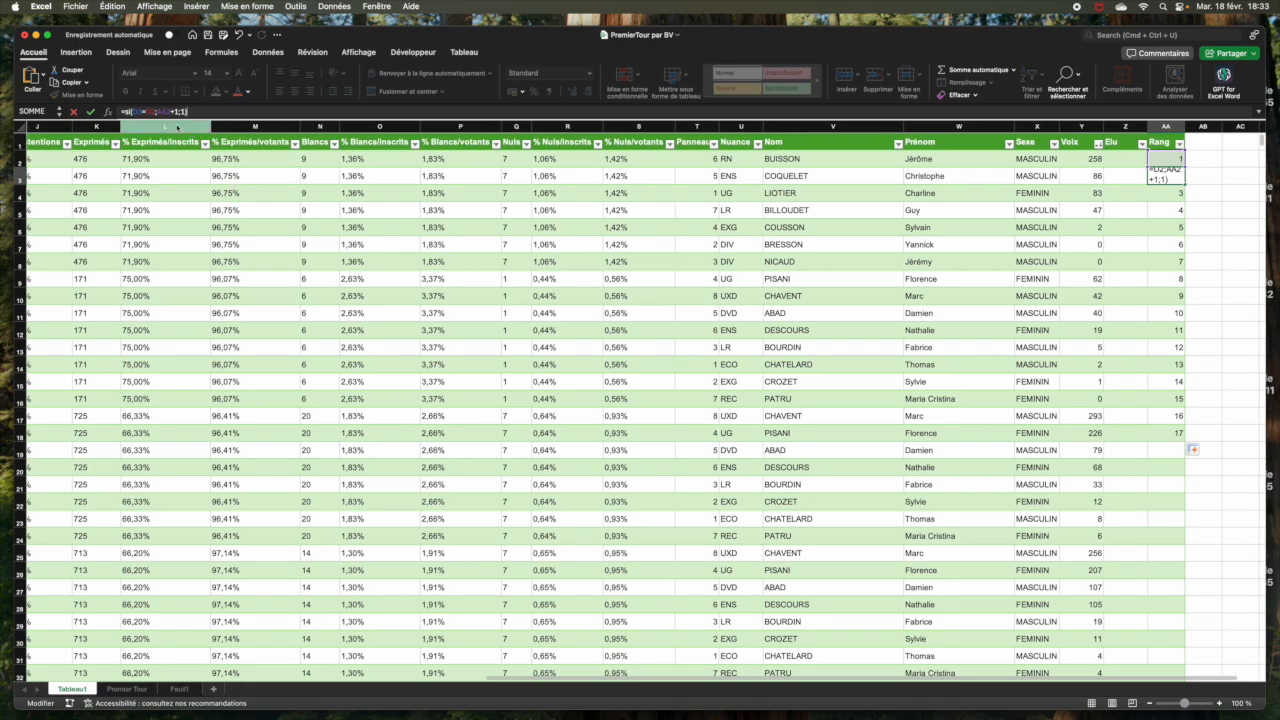
left_click(143, 113)
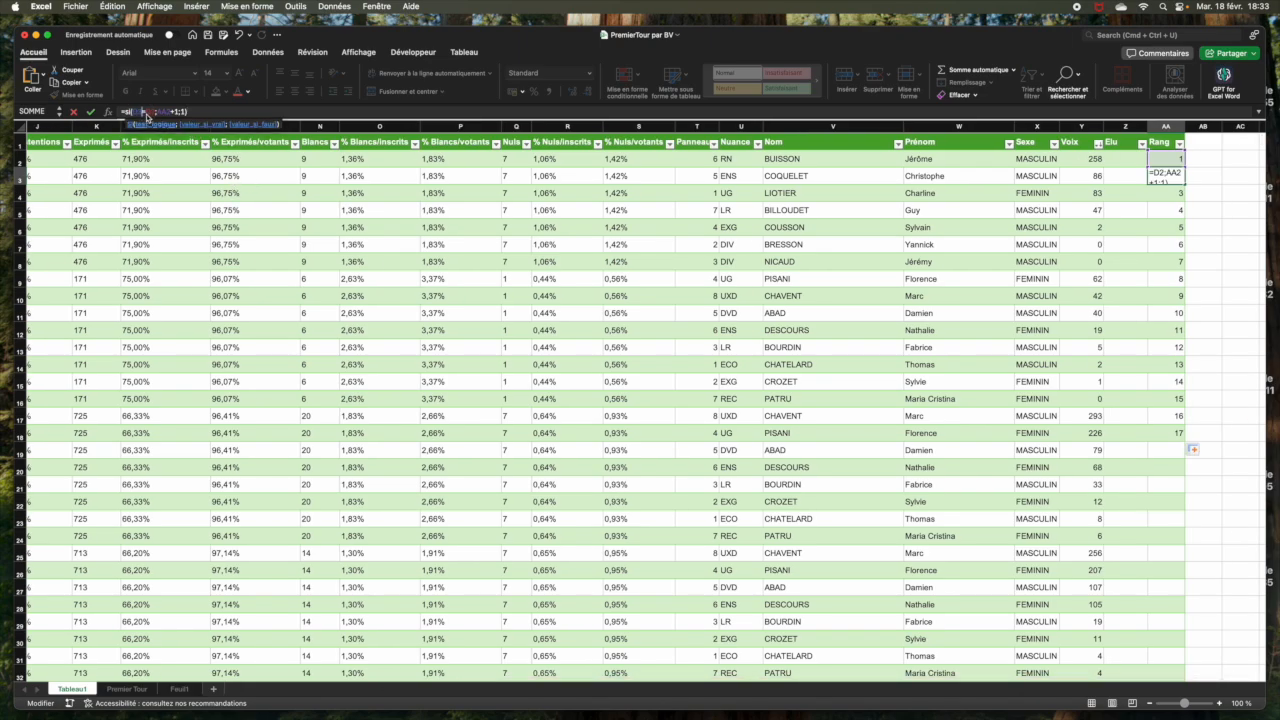
type("A")
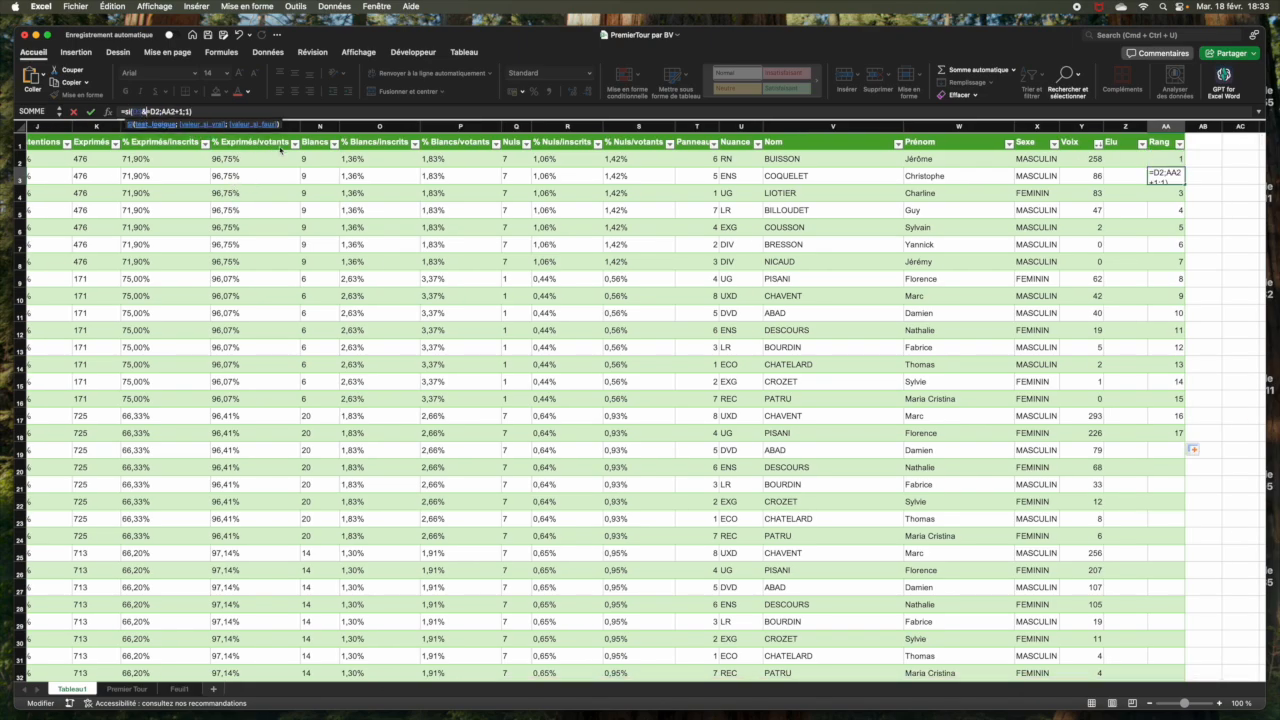
type("E3")
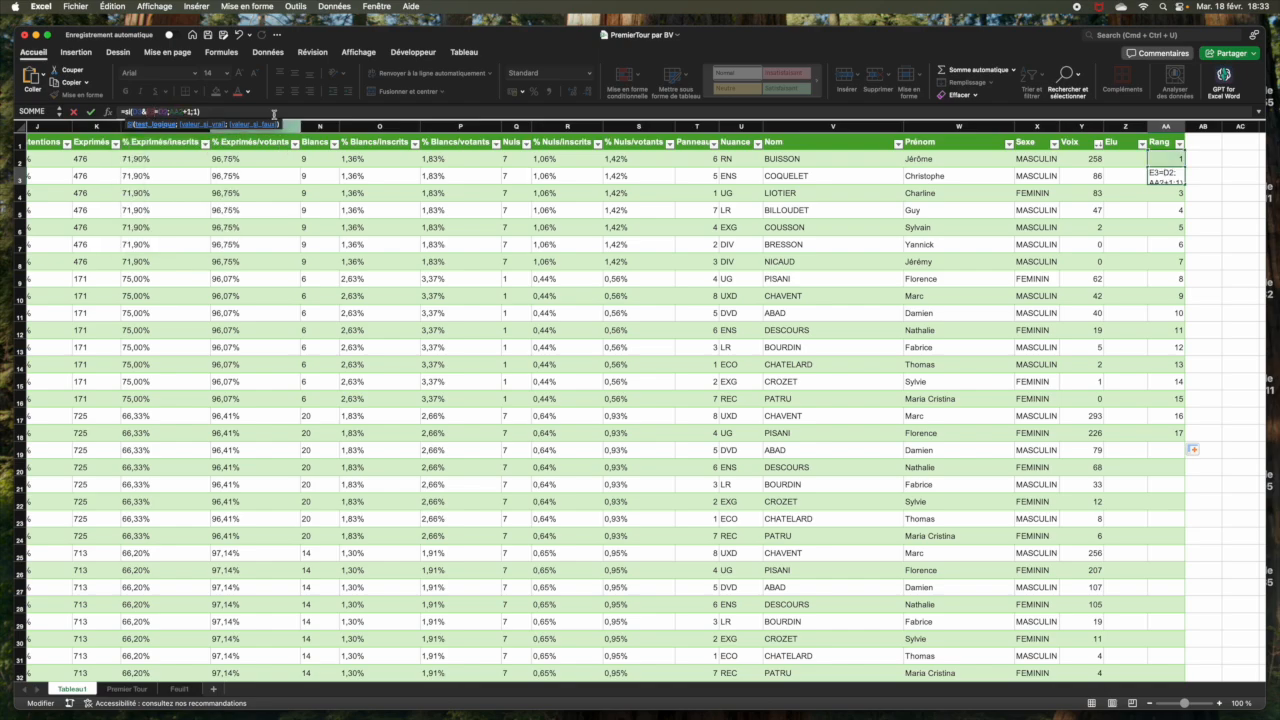
left_click(169, 114)
type("&E2")
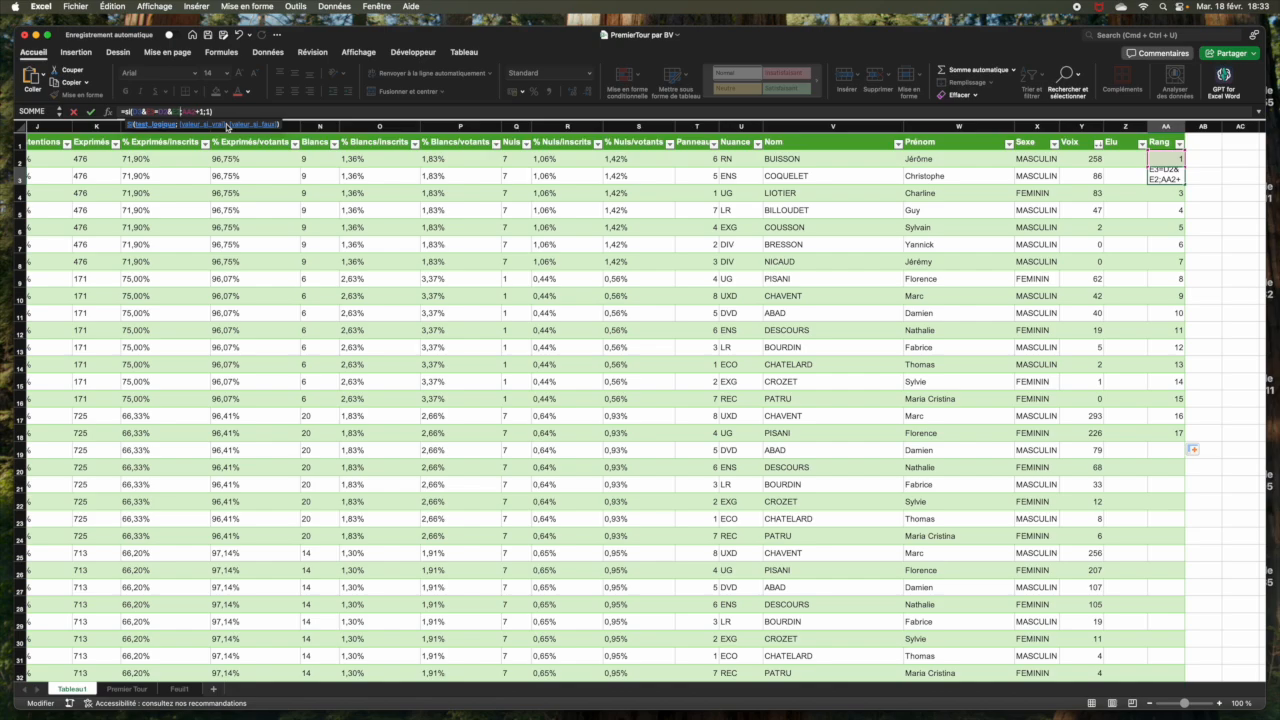
key("Return")
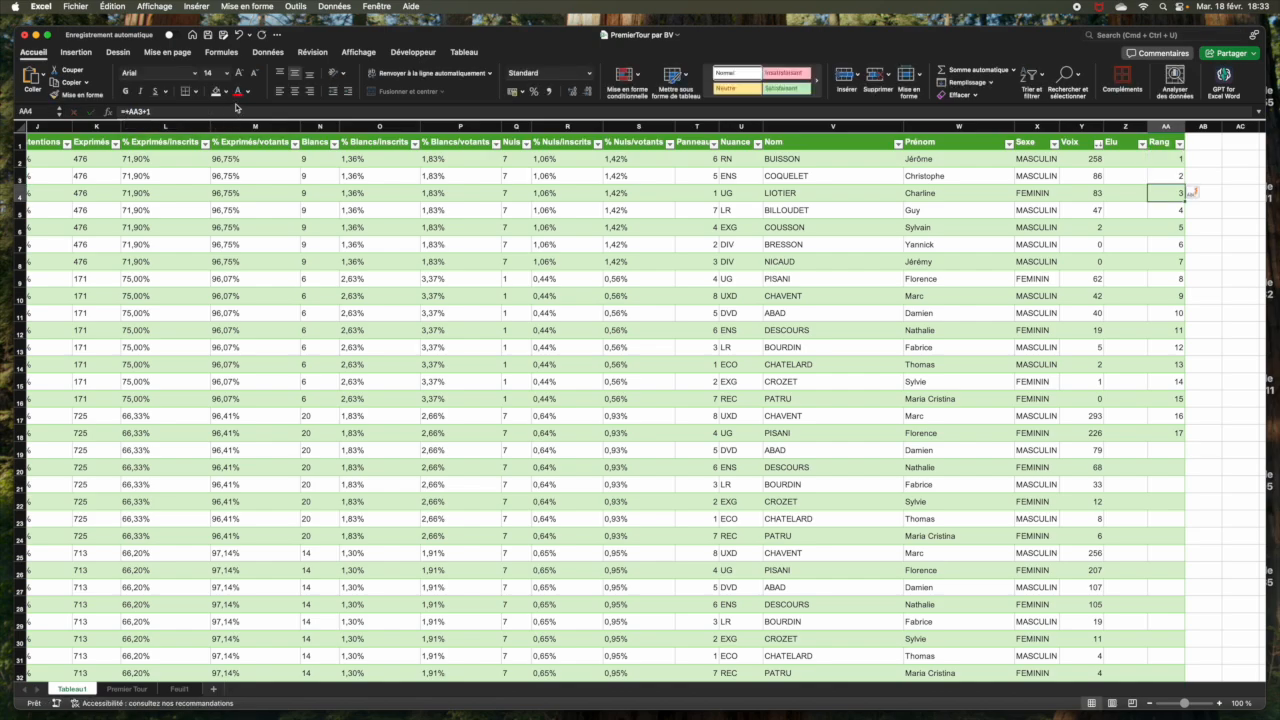
- Copy the AA3 formula down the already filled cells of the Rang column, through AA18
left_click(1176, 178)
double_click(1185, 186)
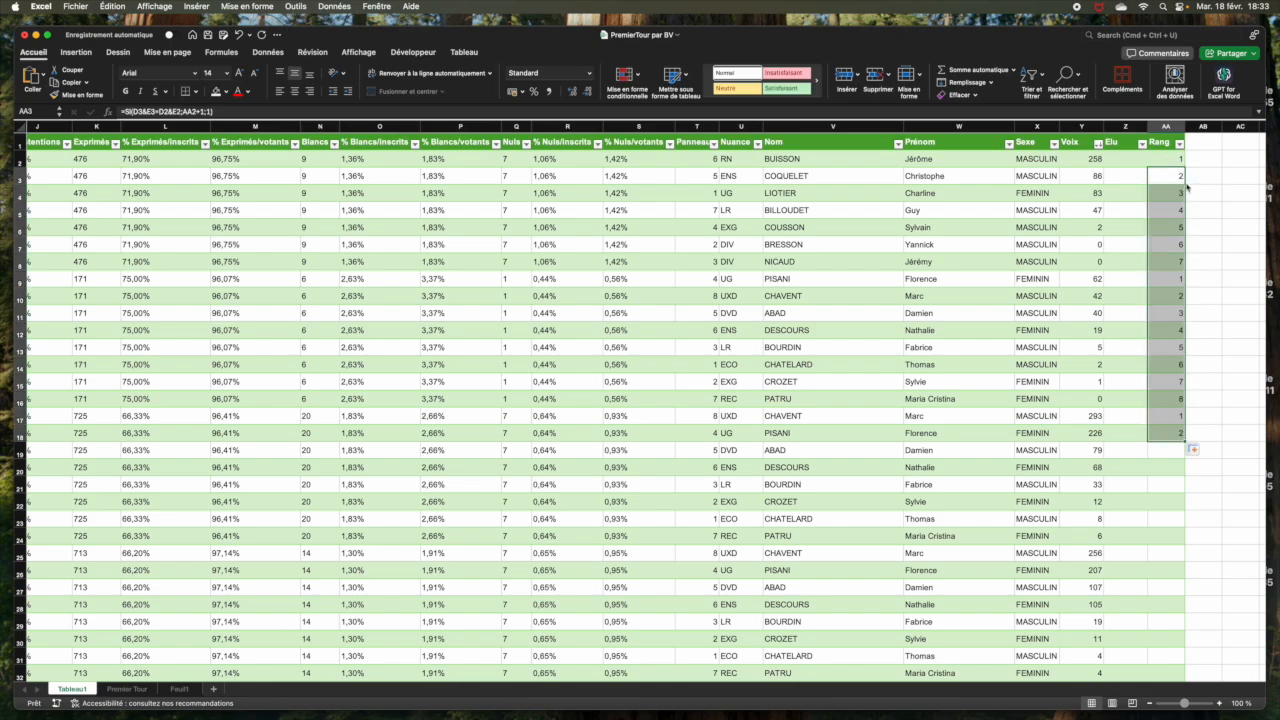
- Examine the Rang restart at AA9 against the Libellé commune and Code BV values in the same row
left_click(1172, 280)
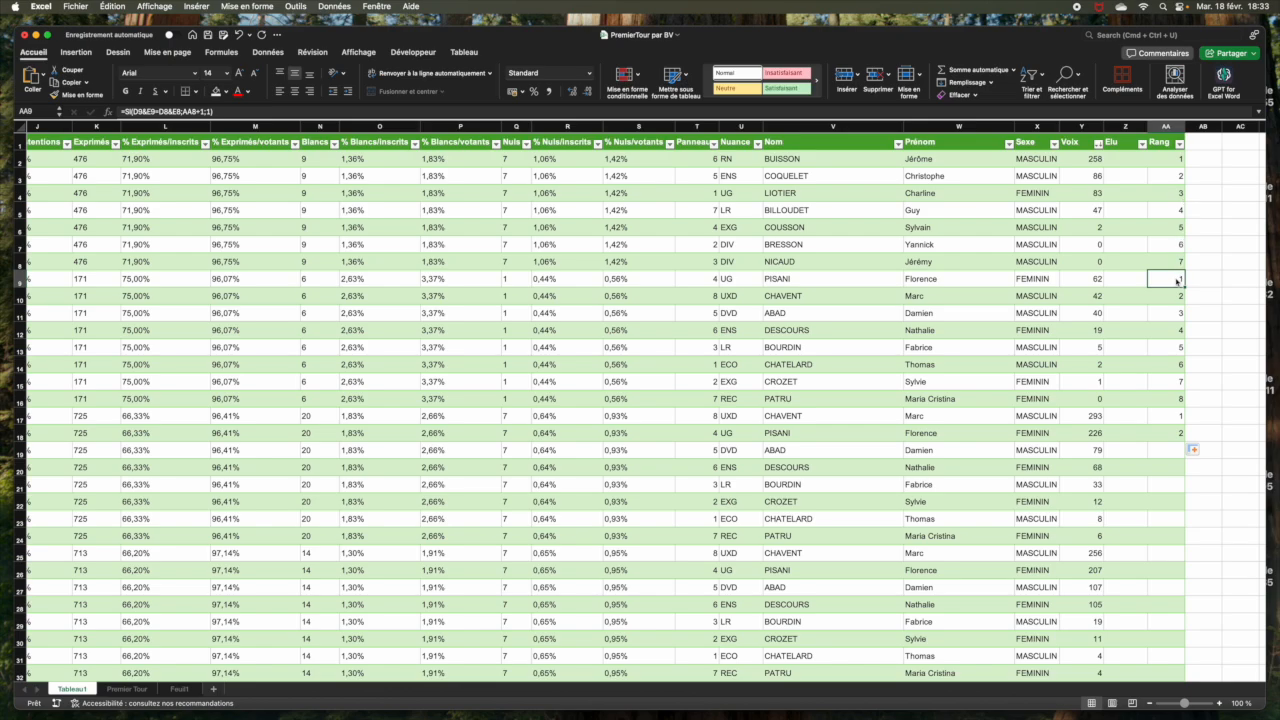
key("Left")
key("Left")
key("Left")
key("Left")
key("Left")
key("Left")
key("Left")
key("Left")
key("Left")
key("Left")
key("Left")
key("Left")
key("Left")
key("Left")
key("Left")
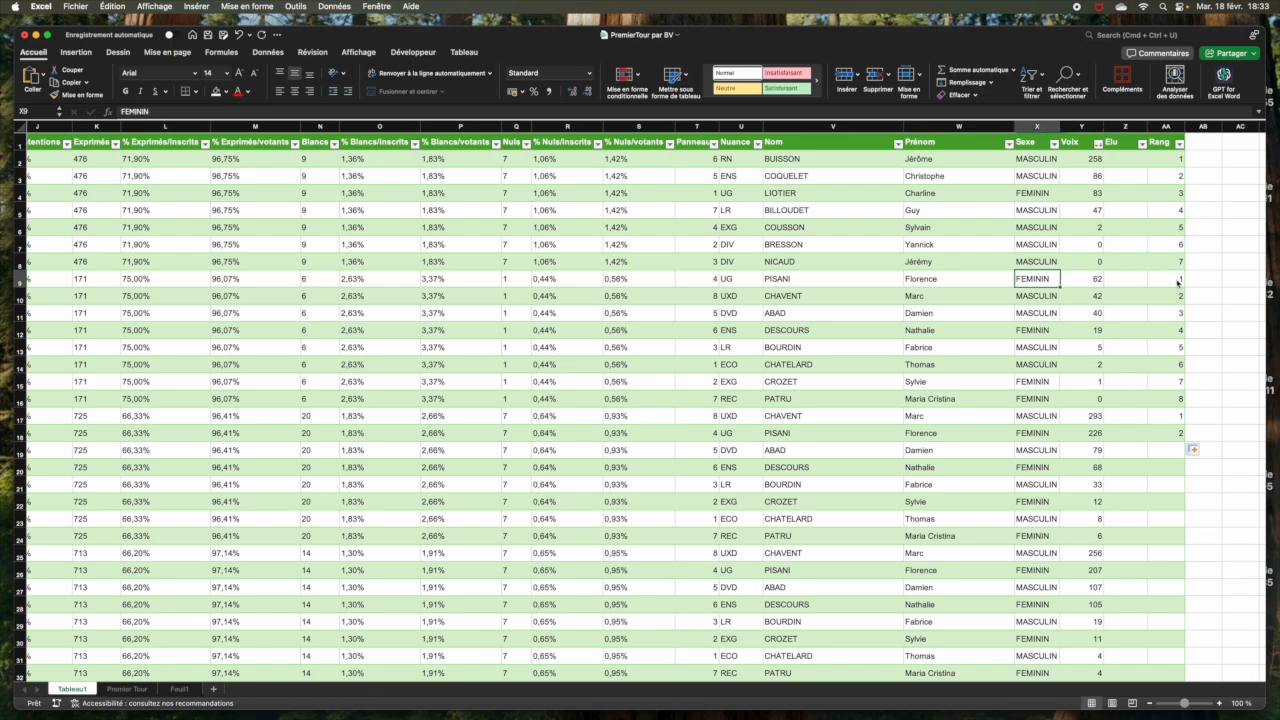
key("Left")
key("Left")
key("Left")
key("Left")
key("Left")
key("Left")
key("Left")
key("Left")
key("Left")
key("Left")
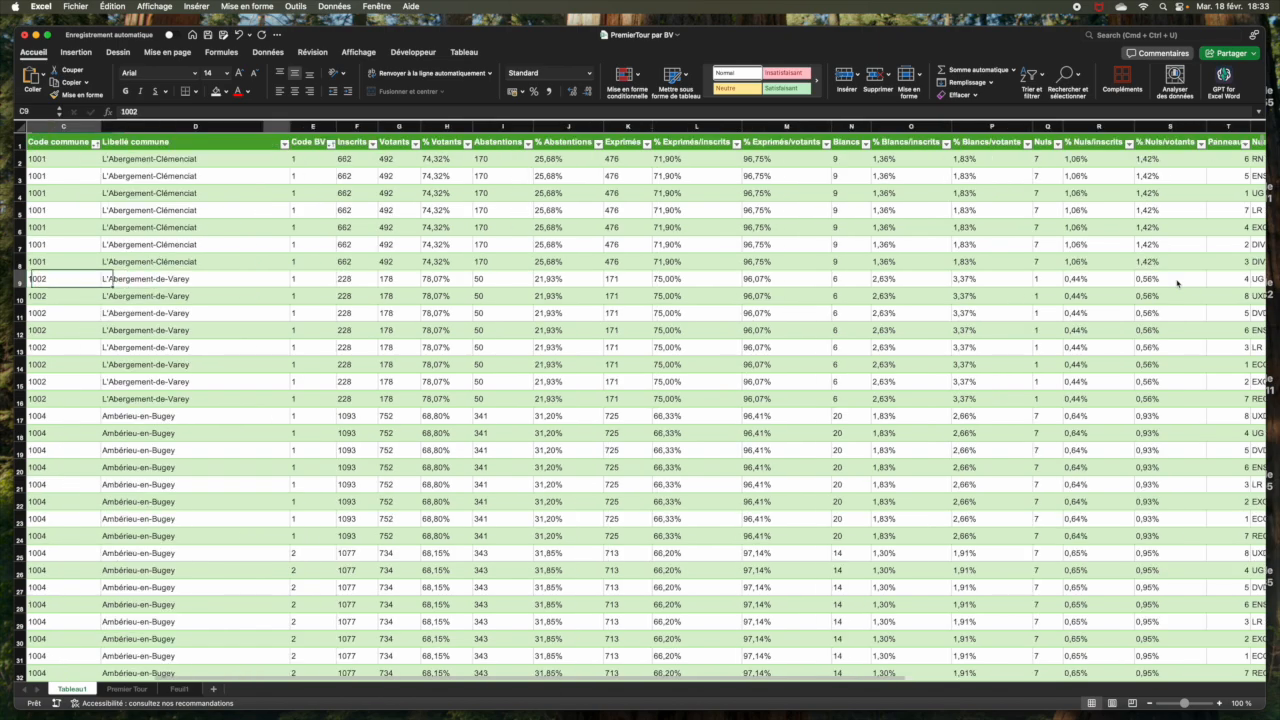
key("Right")
key("Right")
key("Right")
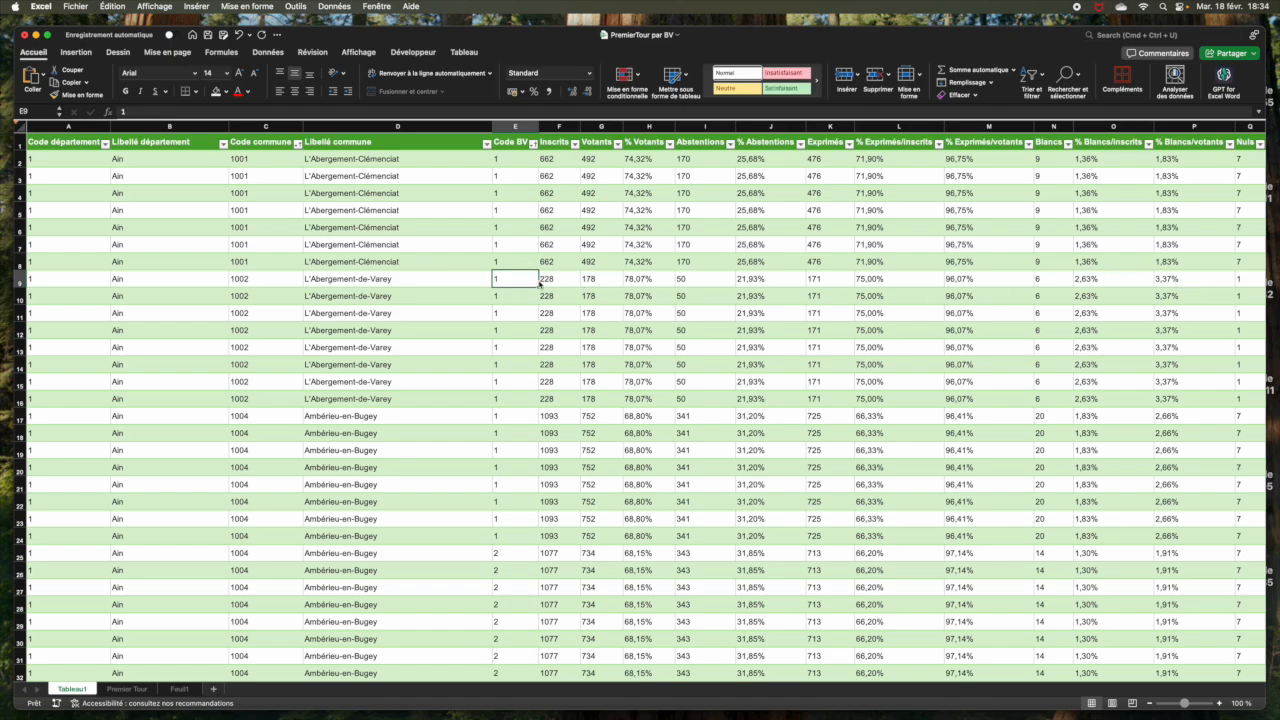
- Fill the SI formula from AA18 down the remaining empty cells of the Rang column to the table's last row
key("Right")
key("Right")
key("Right")
key("Right")
key("Right")
key("Right")
key("Right")
key("Right")
key("Right")
key("Right")
key("Right")
key("Right")
key("Right")
key("Right")
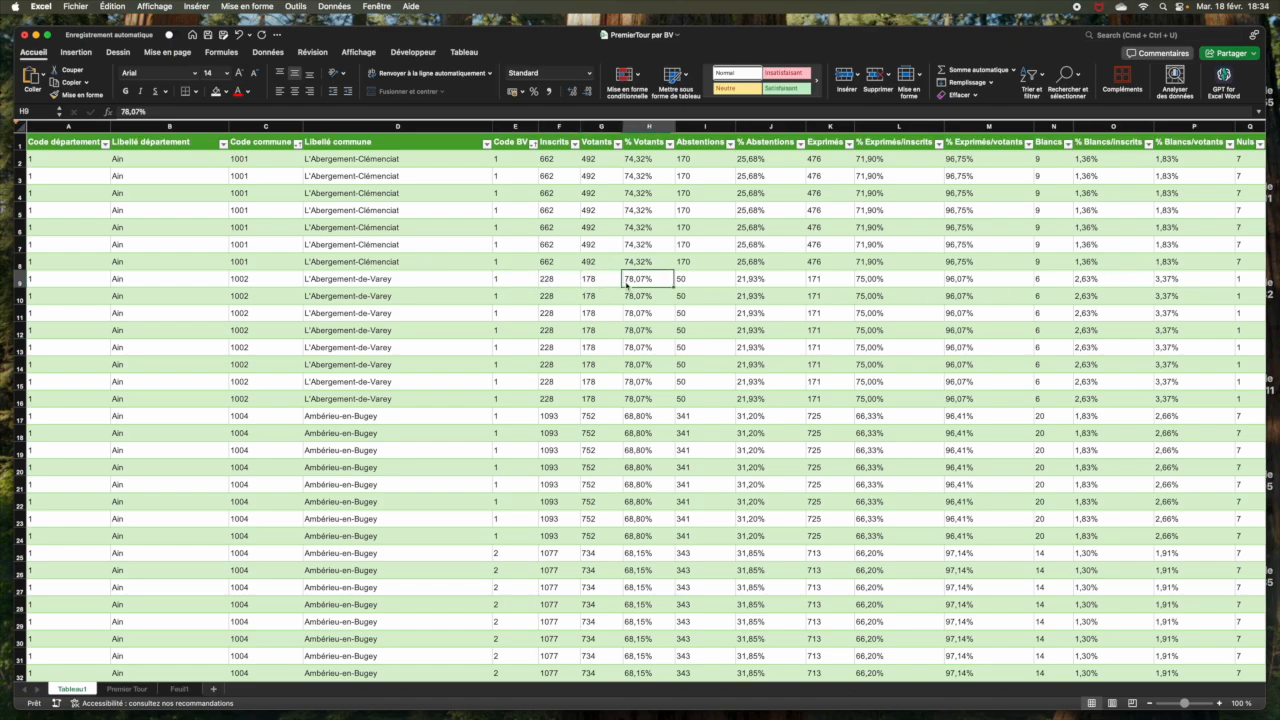
key("Right")
key("Right")
key("Right")
key("Right")
key("Right")
key("Right")
key("Right")
key("Right")
key("Right")
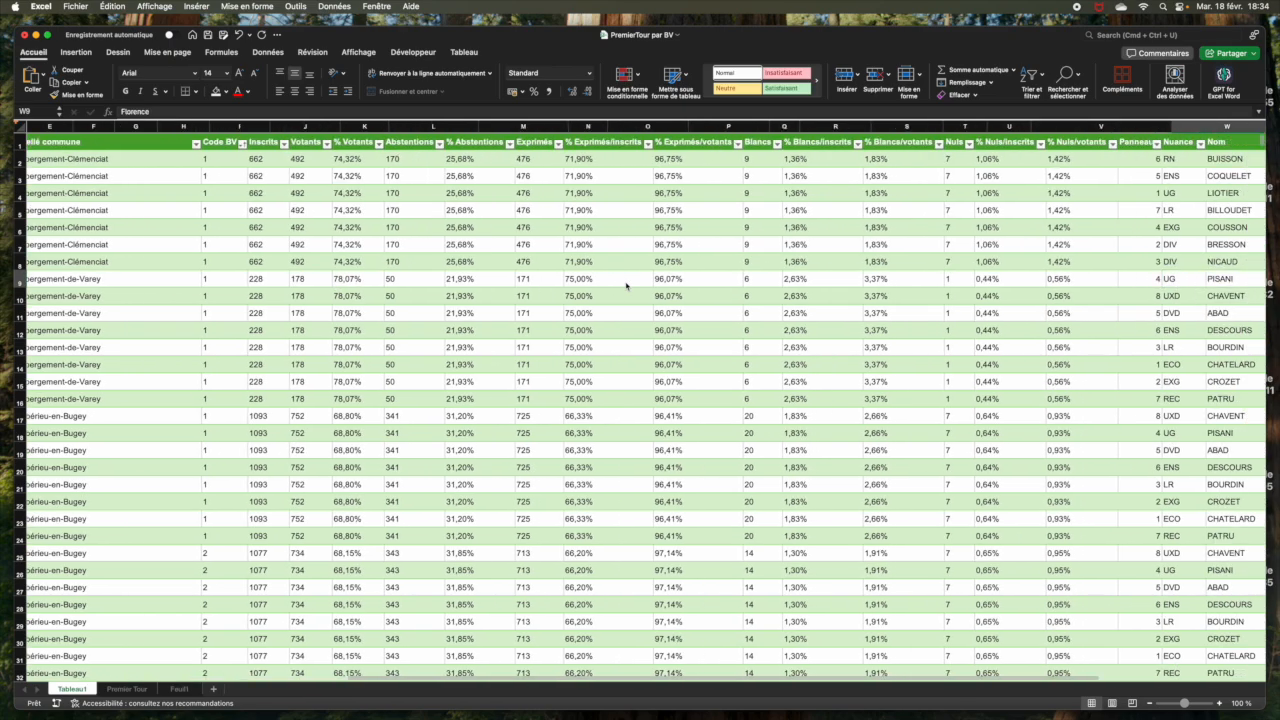
key("Right")
key("Right")
key("Left")
key("Left")
key("Left")
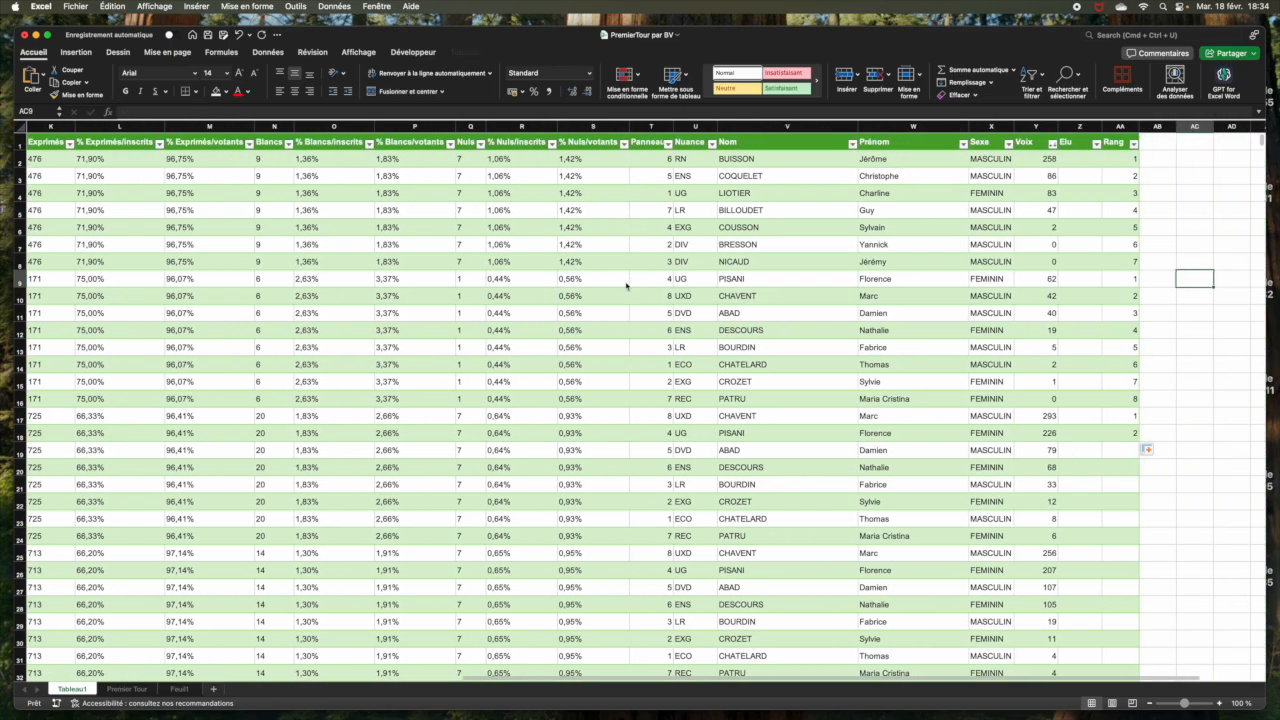
left_click(1125, 433)
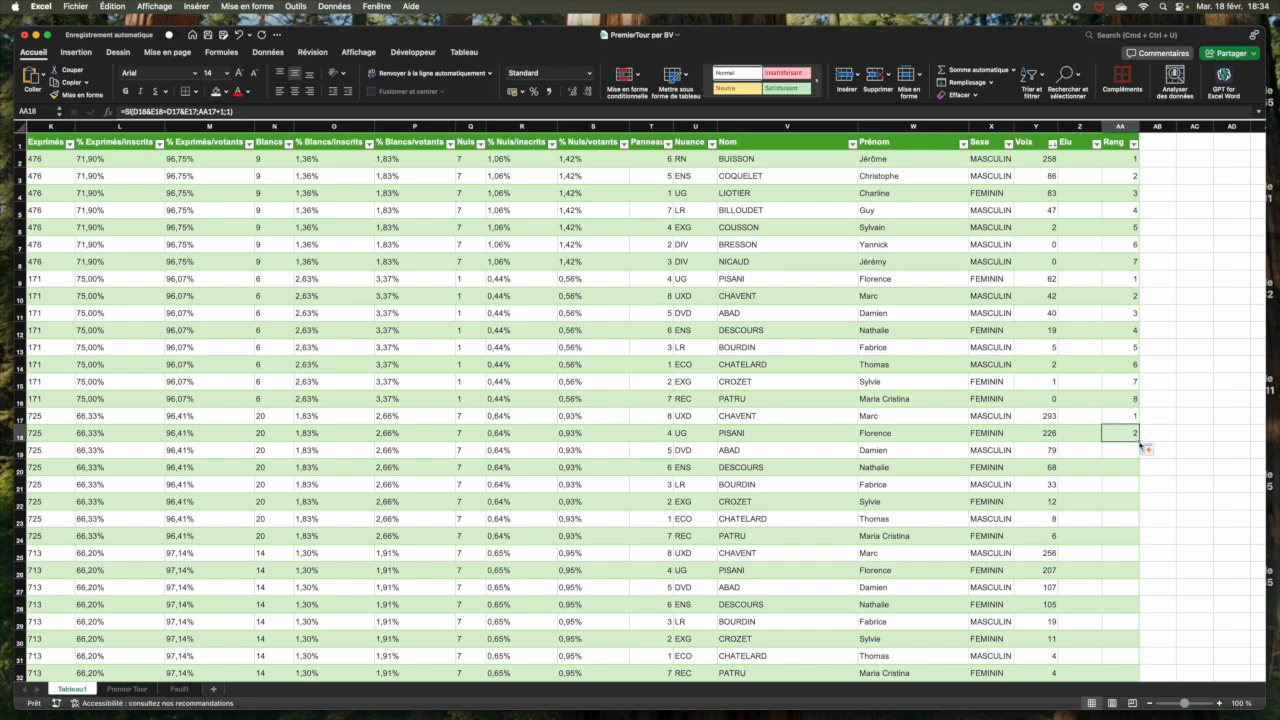
left_click_drag(1140, 446, 1146, 451)
key("End")
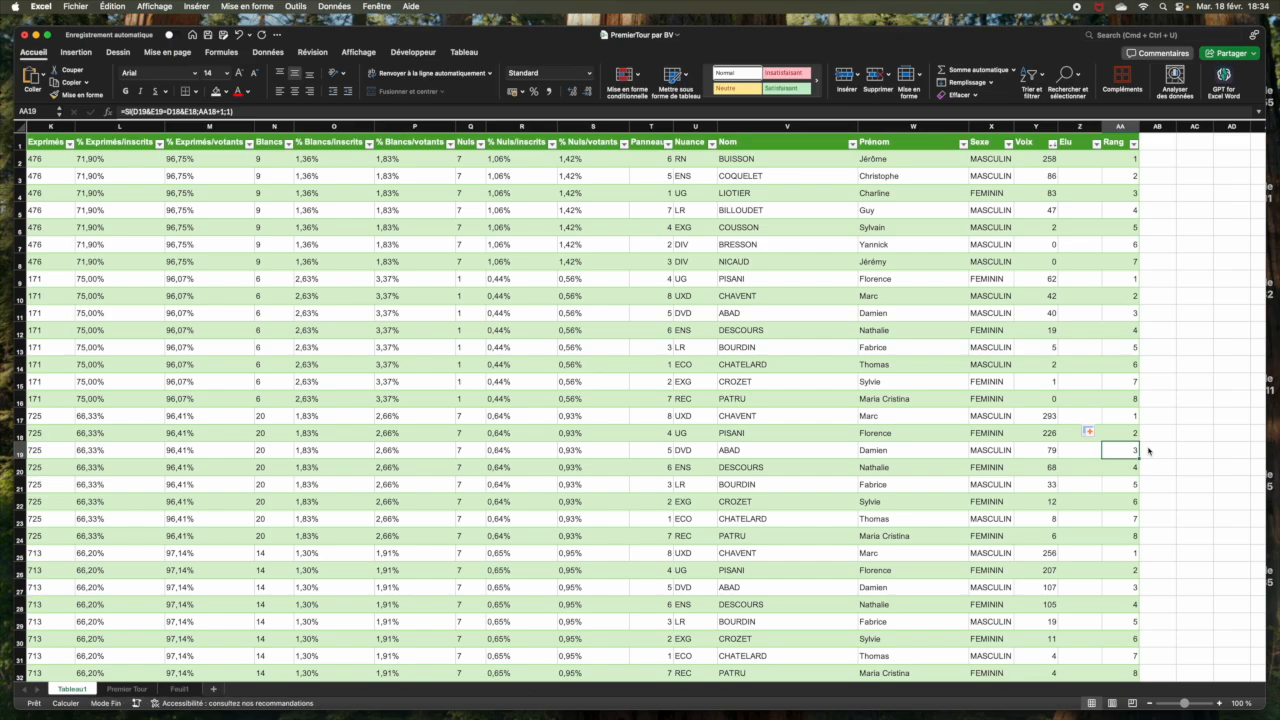
- Check the Rang numbering in the table's last rows, around AA464550, and through roughly the first 128 rows
key("Down")
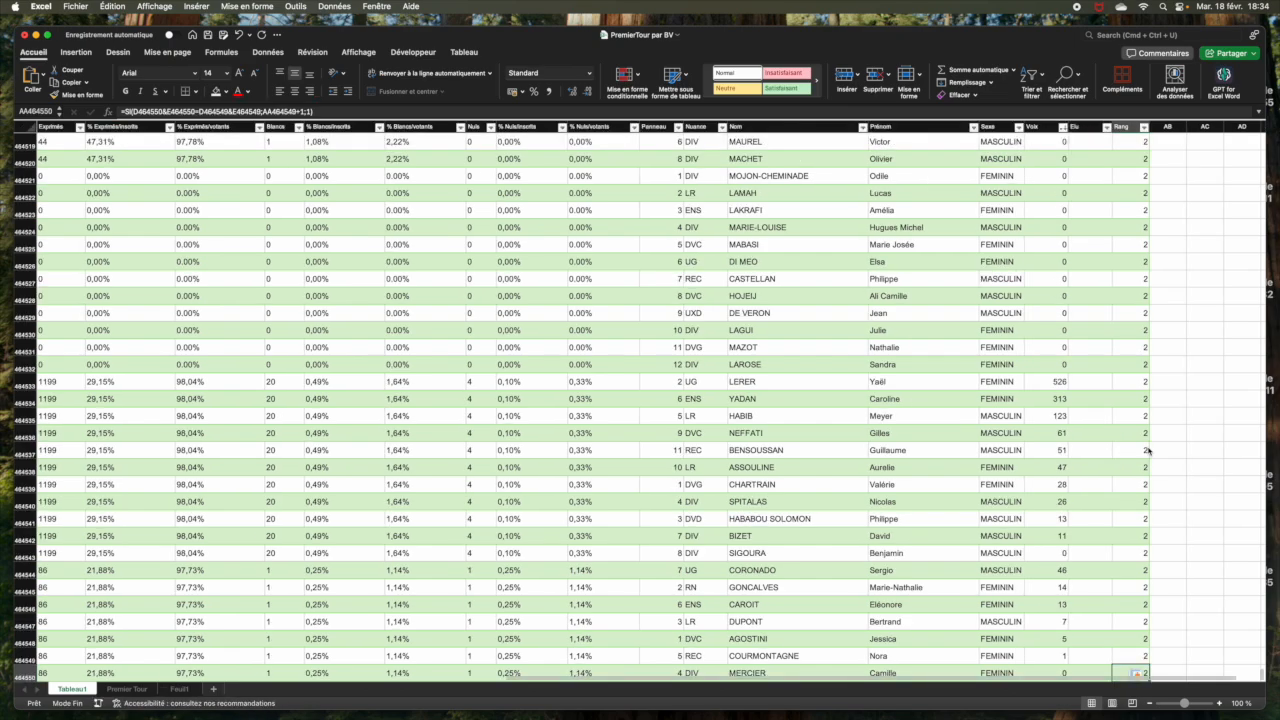
key("Down")
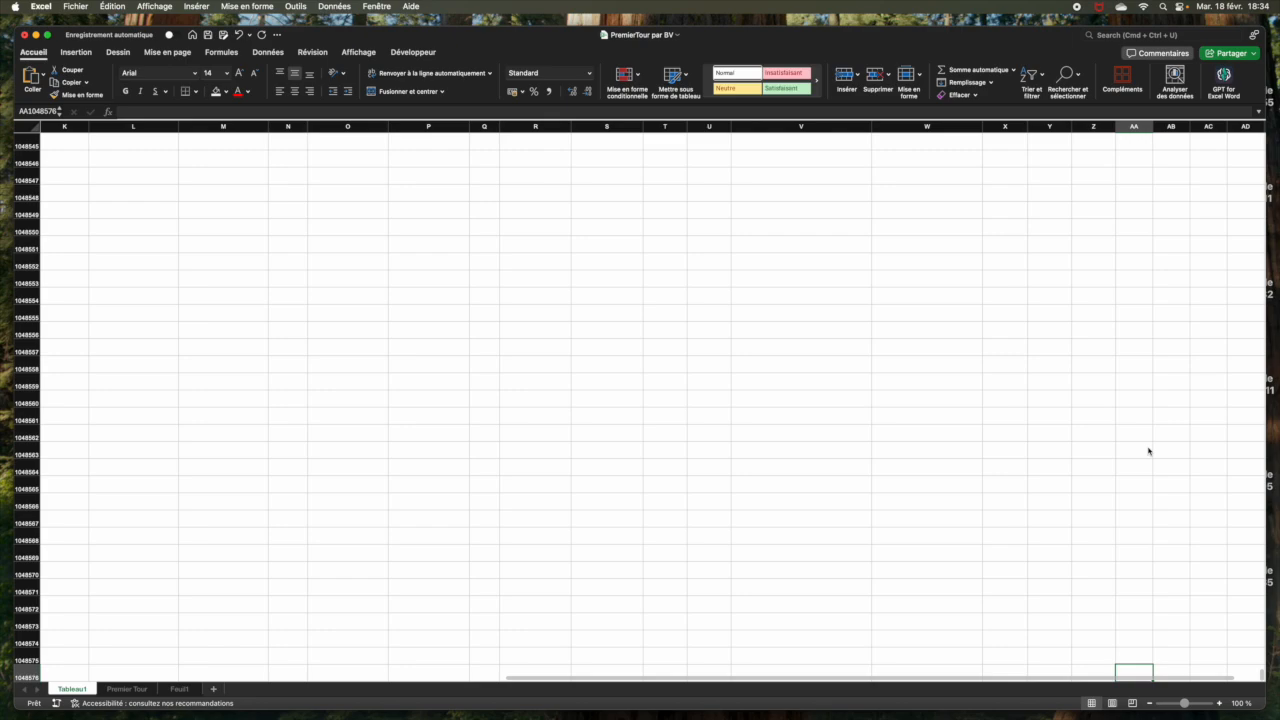
key("Up")
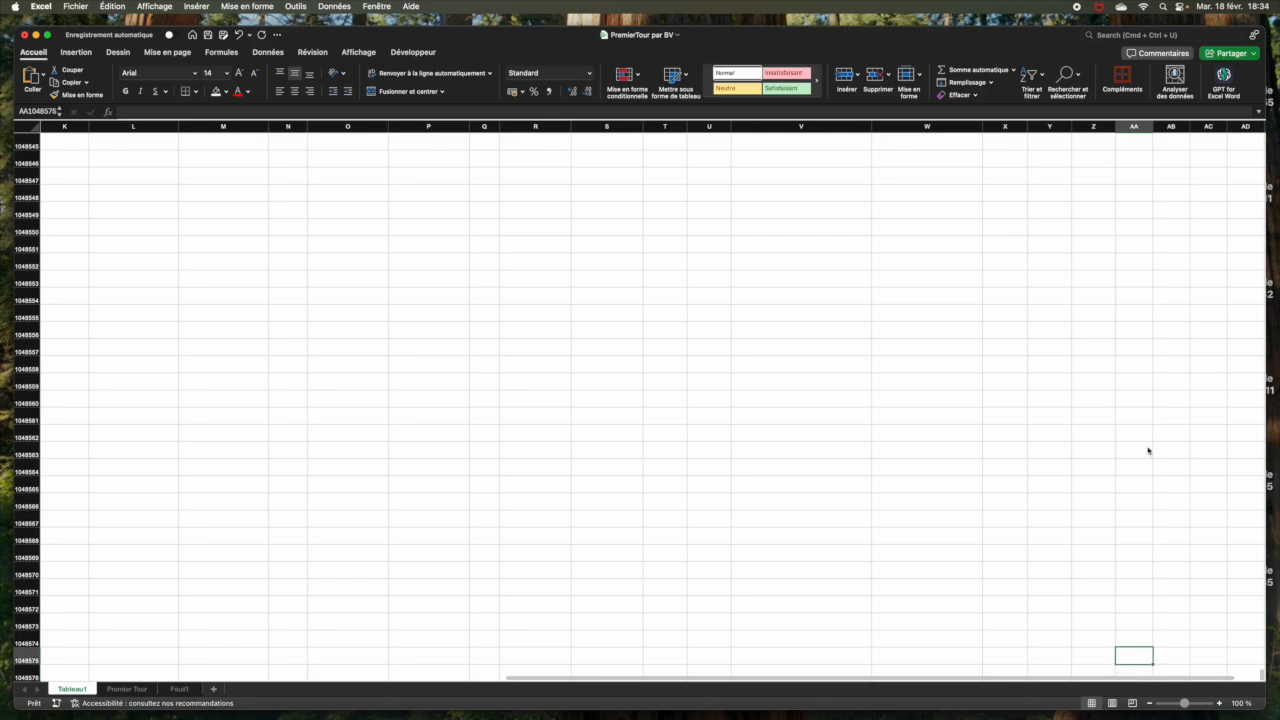
key("super+Up")
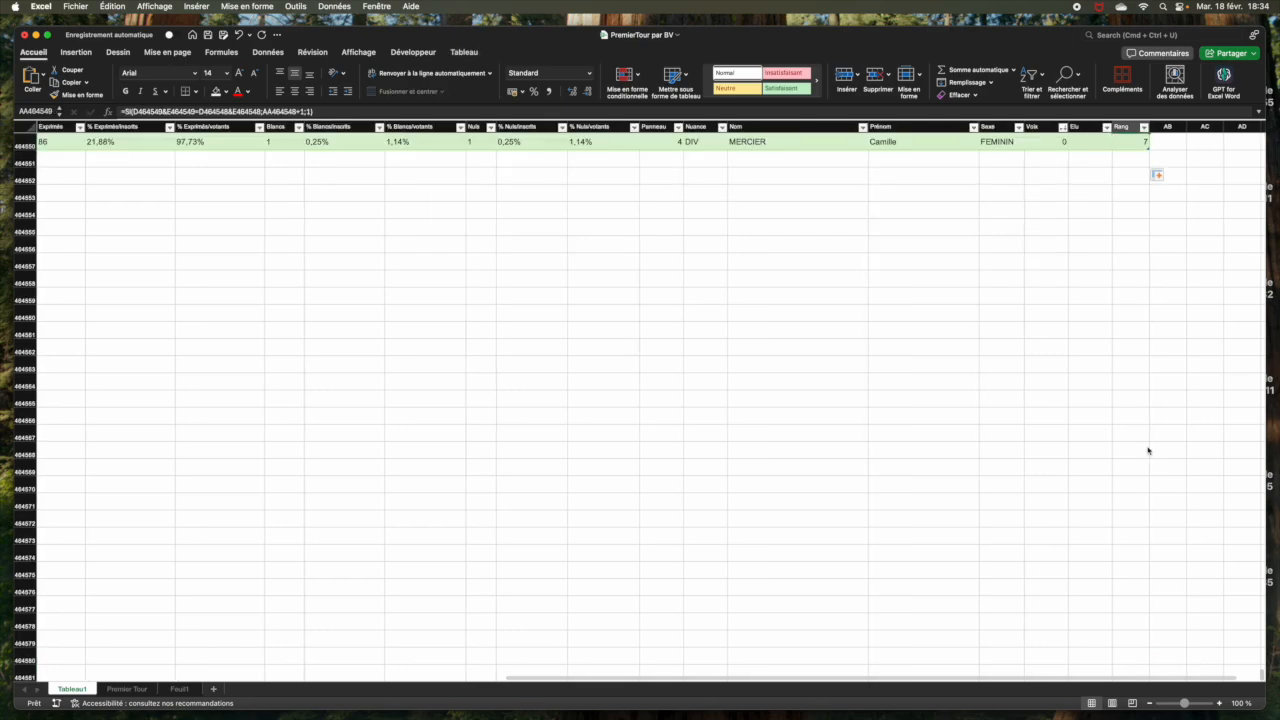
key("Up")
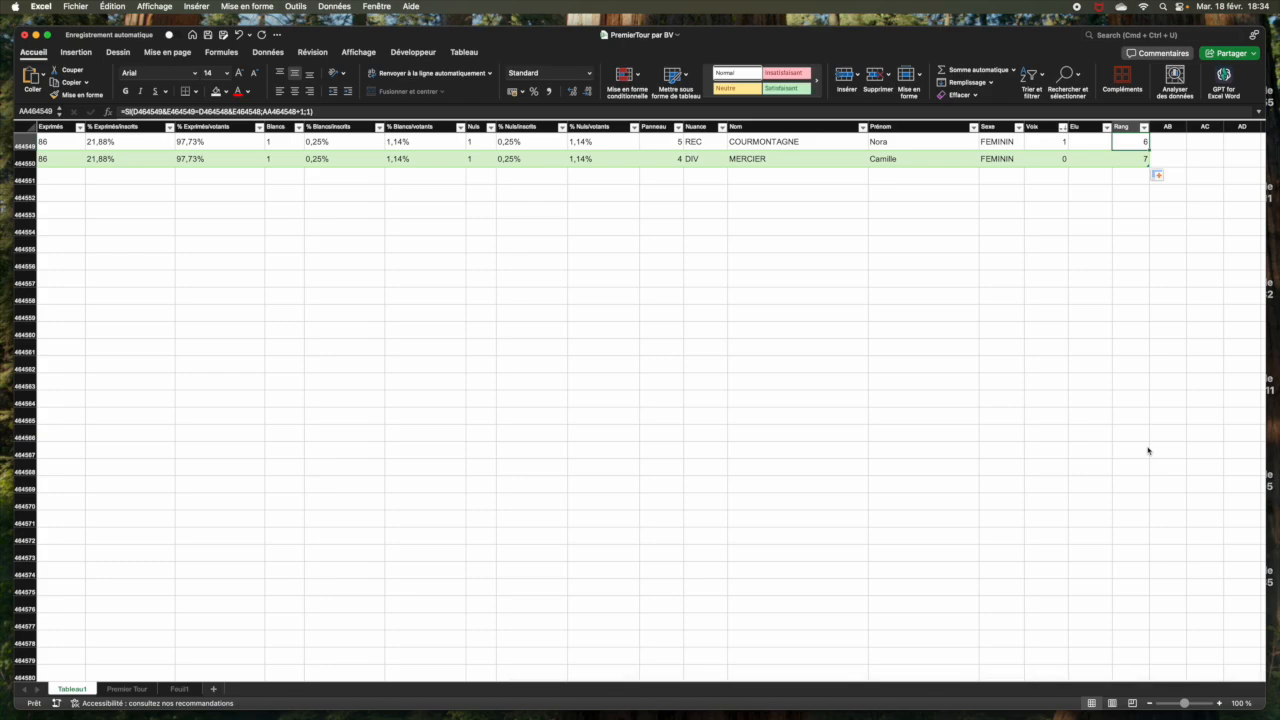
key("super+Up")
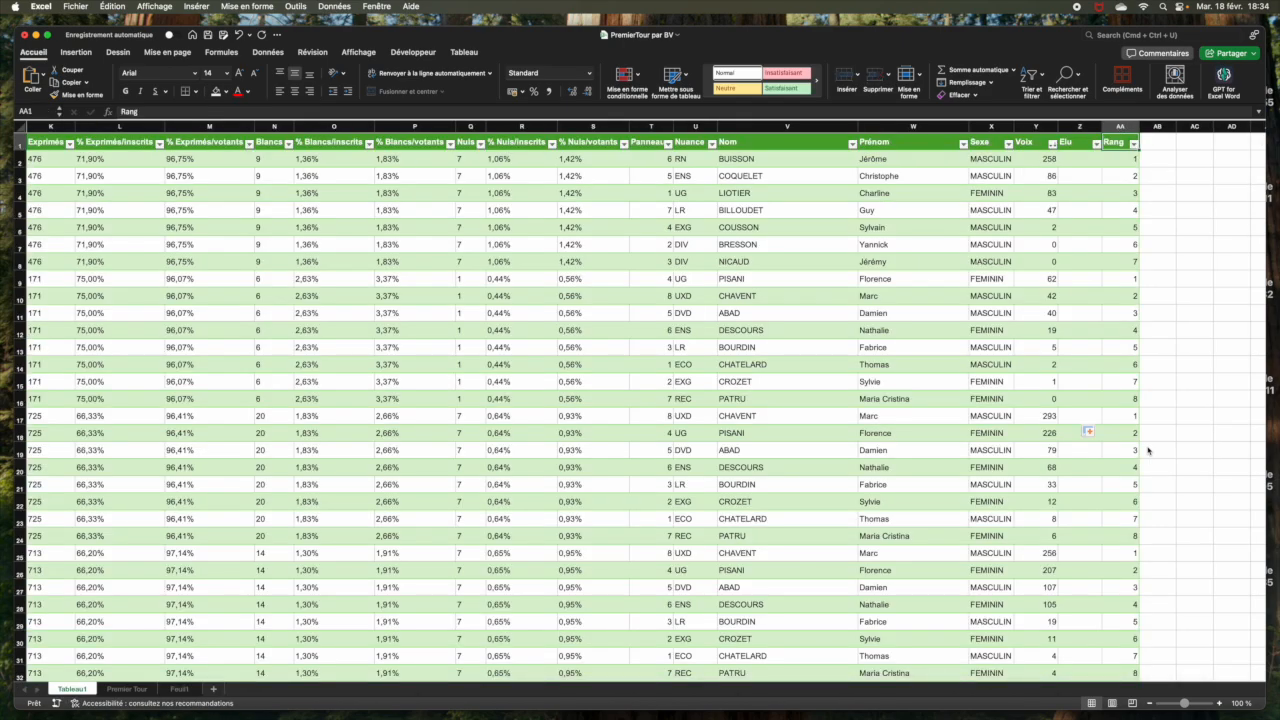
key("Page_Down")
key("Page_Down")
key("Page_Down")
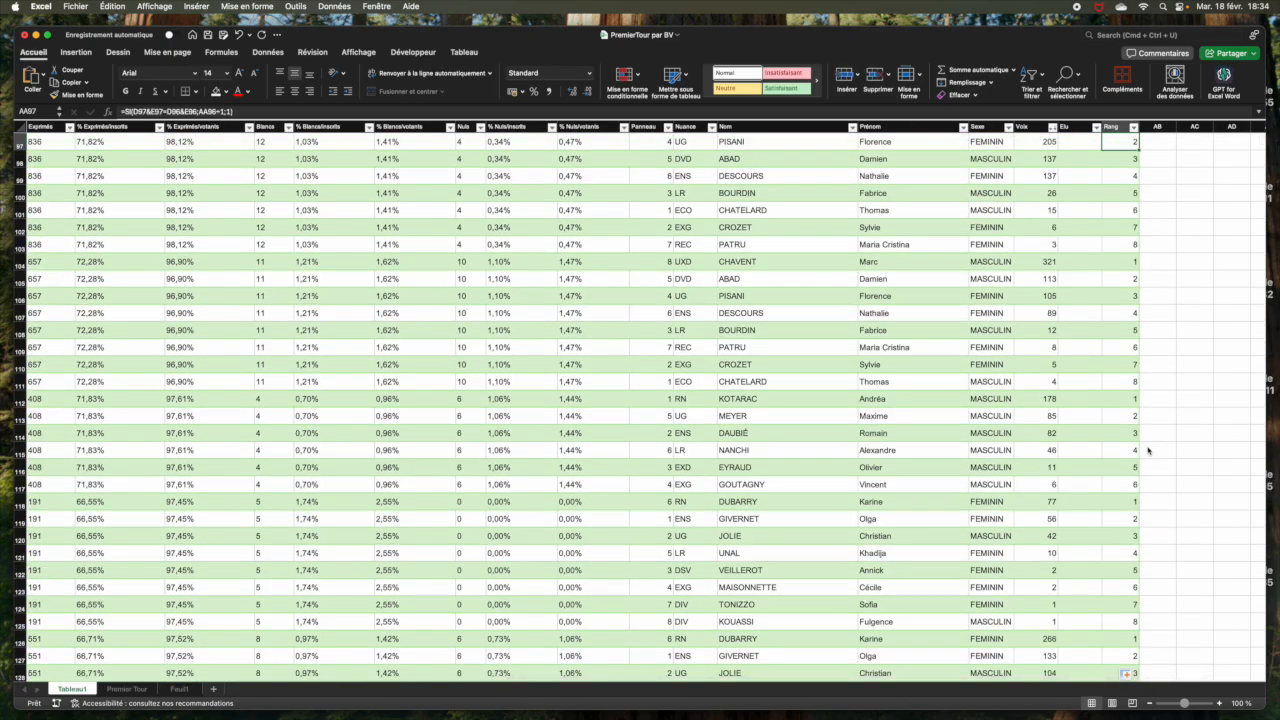
key("Page_Up")
key("Page_Up")
key("Page_Up")
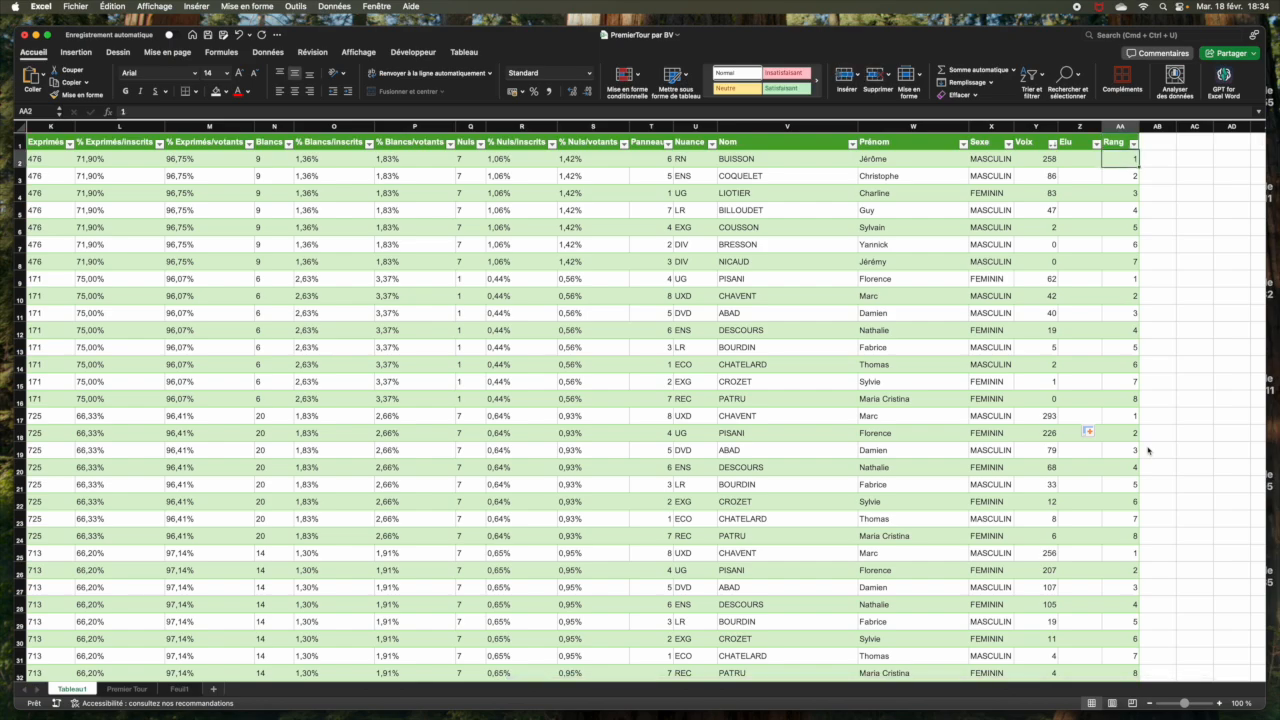
- Replace the Rang formulas from AA2 to the last table row with plain values by copying the range and pasting only values over it
key("End")
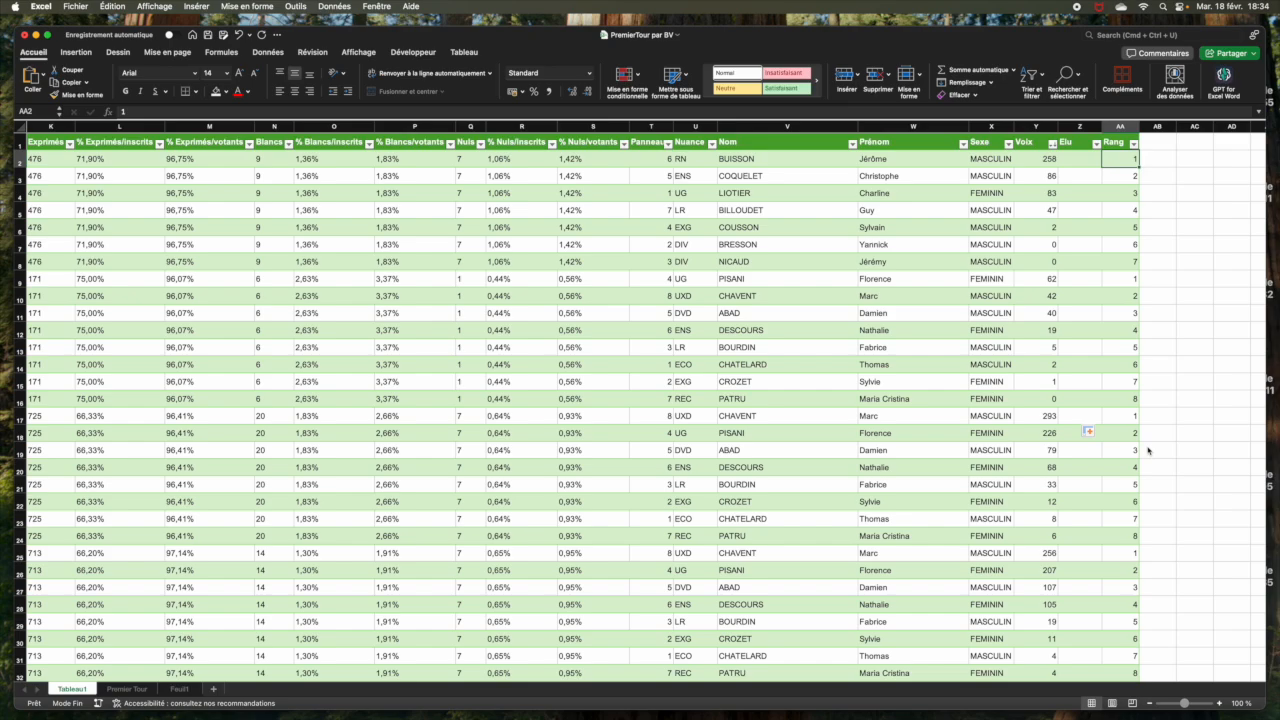
key("shift+Down")
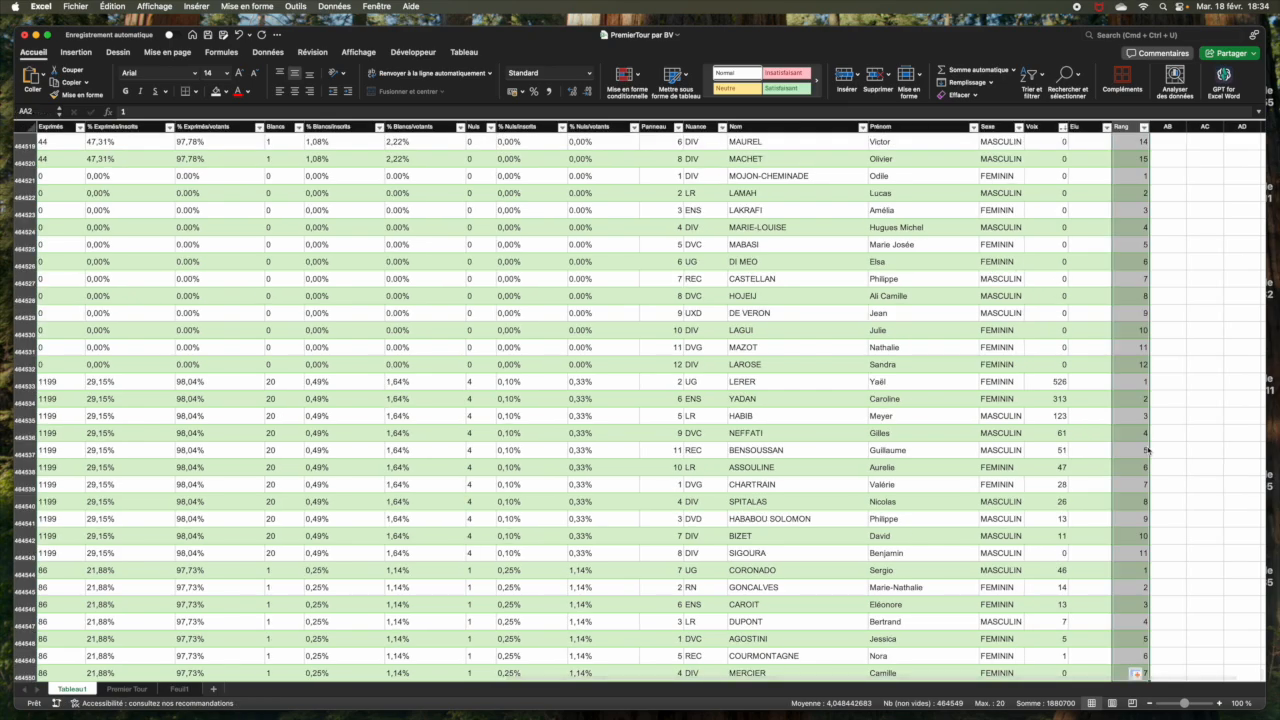
key("super+c")
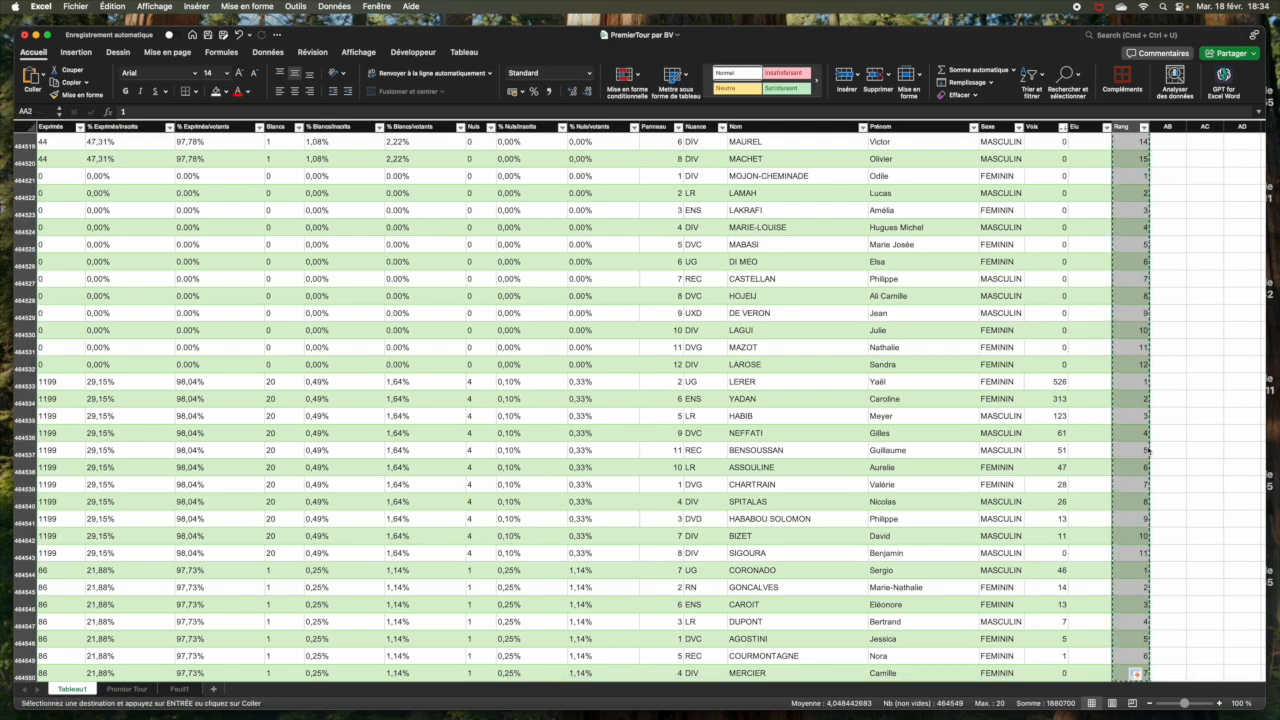
scroll(1170, 296, "up", 1)
scroll(1170, 296, "up", 4)
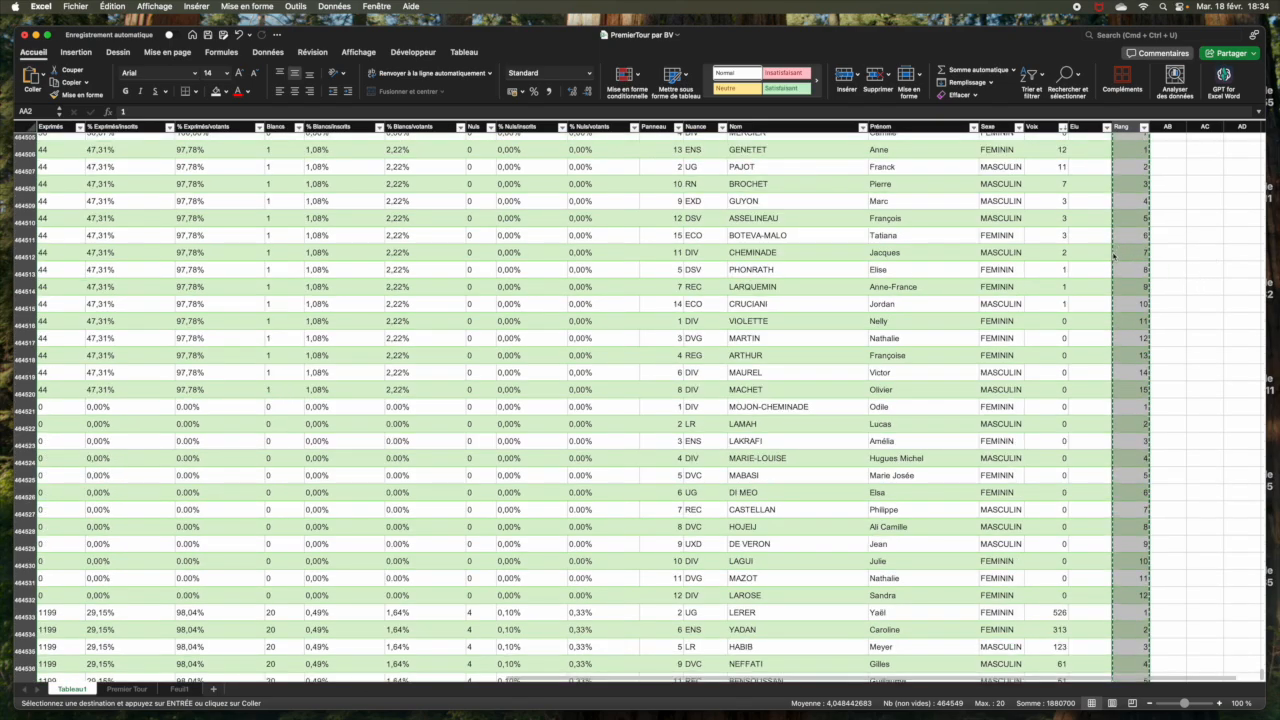
scroll(1137, 220, "up", 5)
right_click(1137, 220)
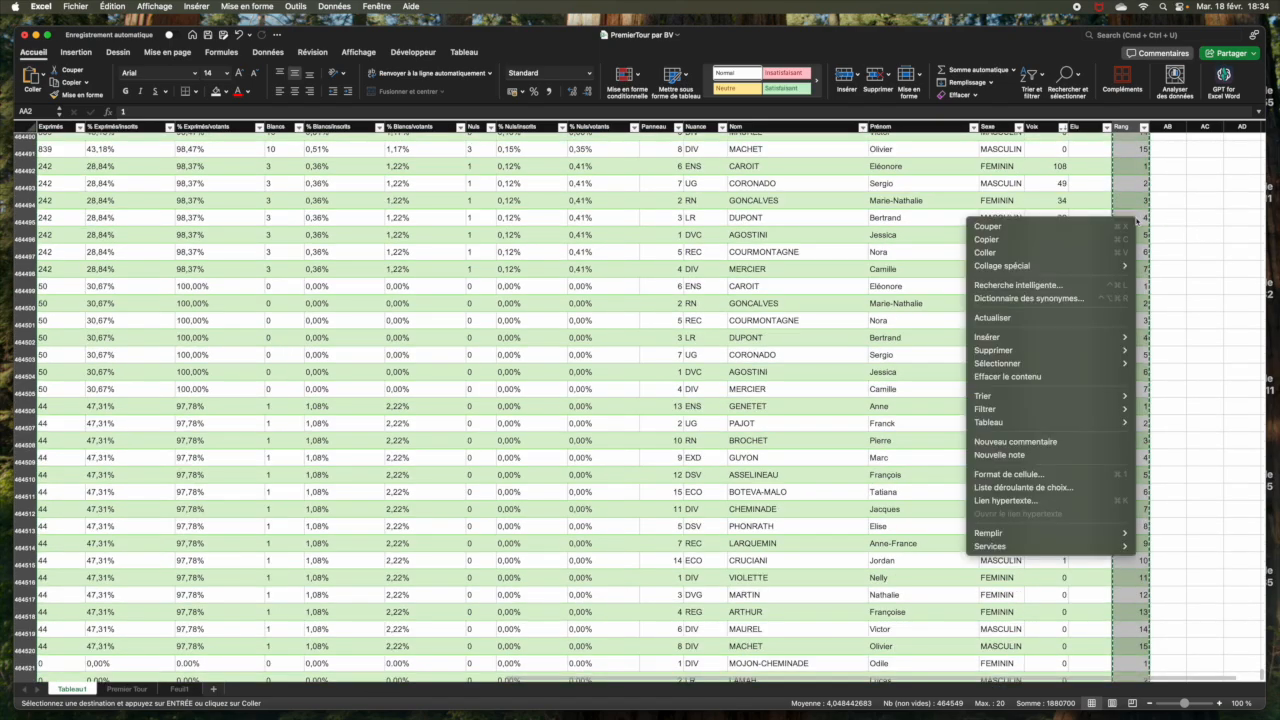
mouse_move(1090, 273)
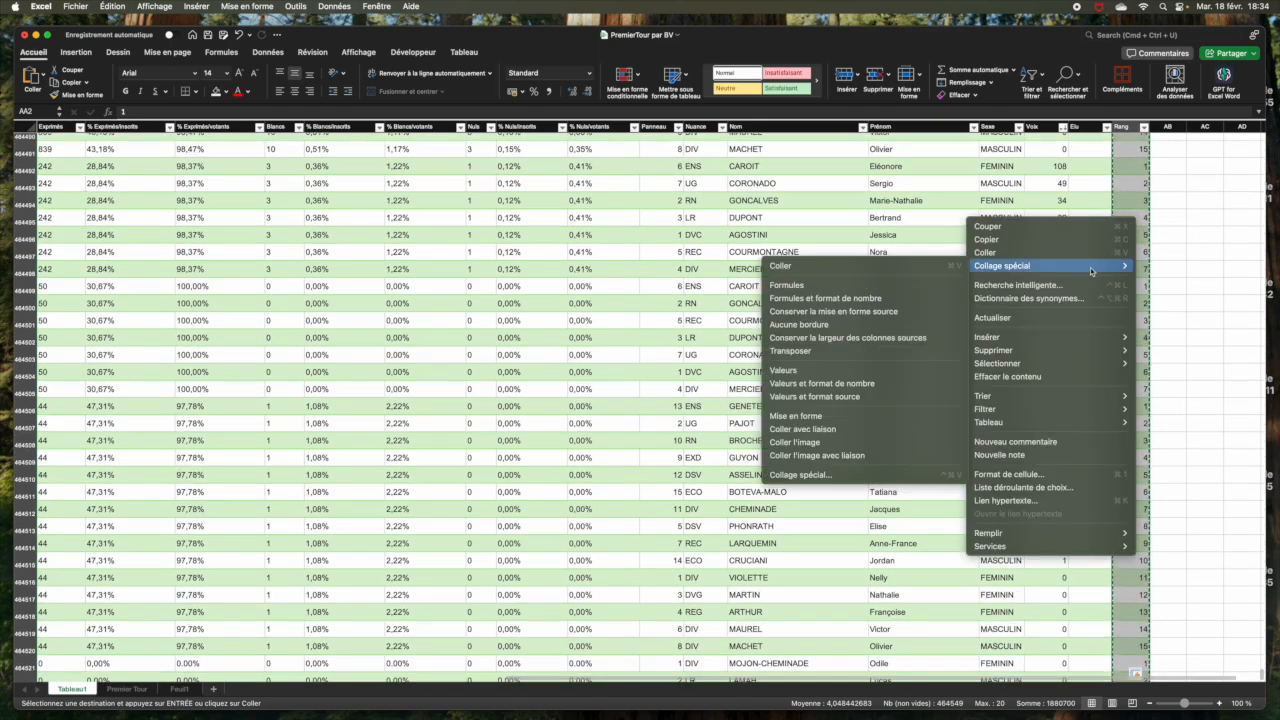
left_click(843, 376)
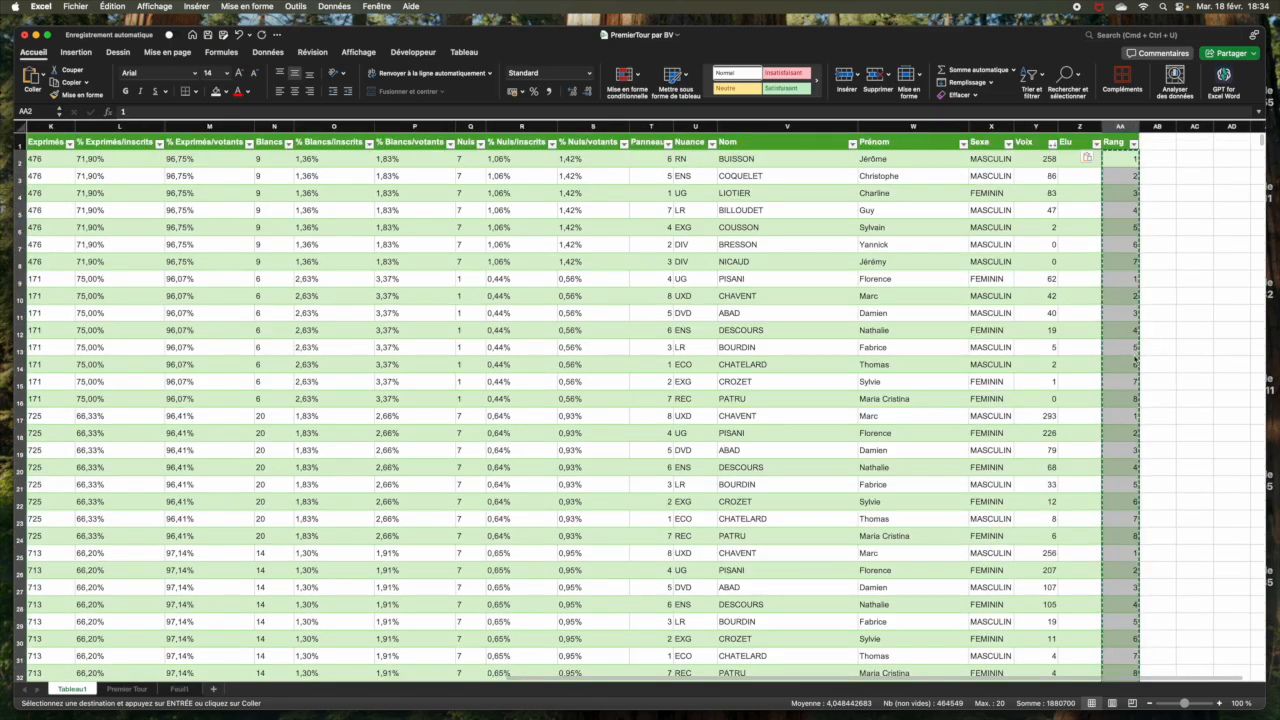
left_click(1131, 350)
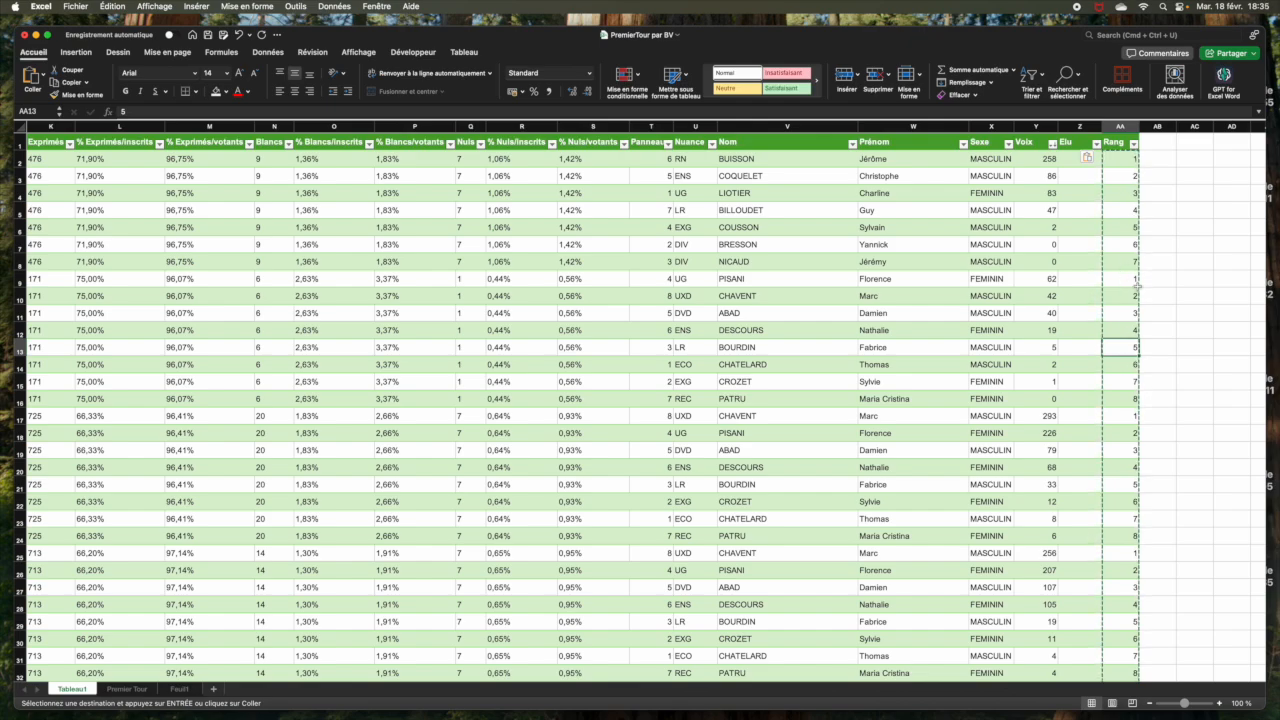
left_click(1117, 278)
key("Escape")
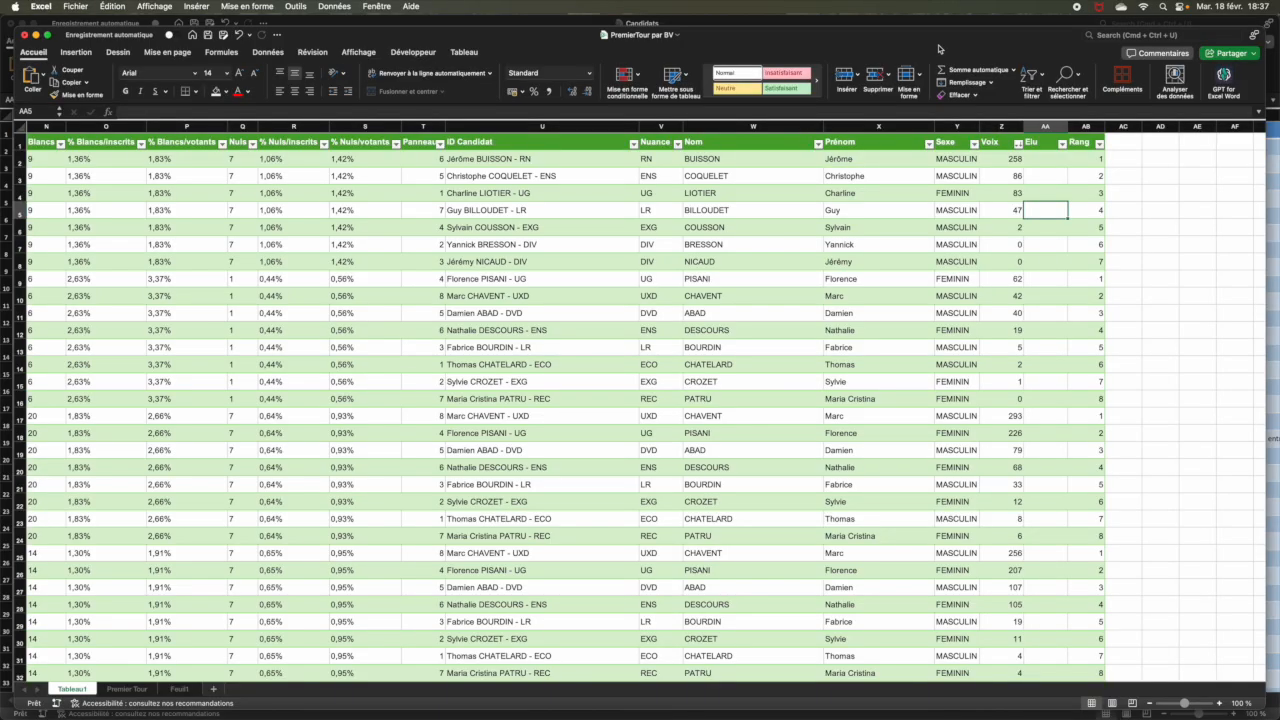
- Review the table's column headers in row 1, from Code département through % Exprimés/inscrits
key("Left")
key("Left")
key("Left")
key("Left")
key("Left")
key("Left")
key("Left")
key("Left")
key("Left")
key("Left")
key("Left")
key("Left")
key("Left")
key("Left")
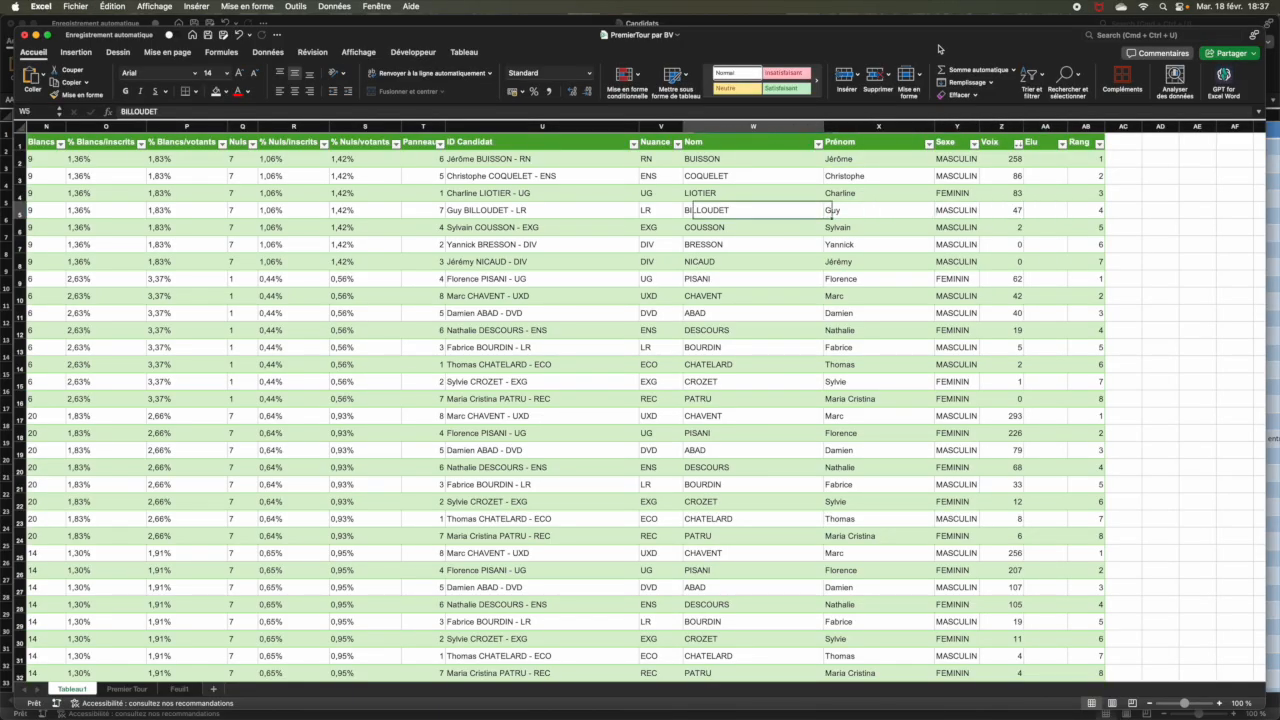
key("Left")
key("Left")
key("Left")
key("Left")
key("Left")
key("Left")
key("Left")
key("Left")
key("Left")
key("Left")
key("Left")
key("Left")
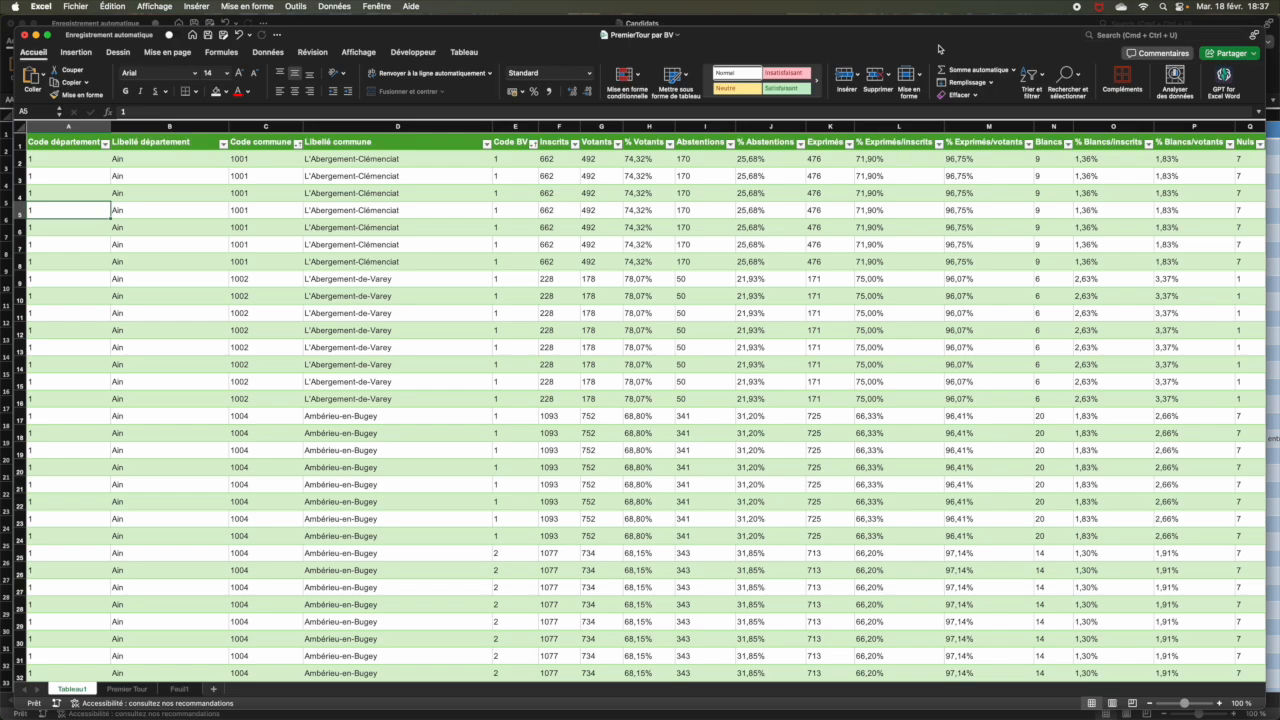
key("Up")
key("Up")
key("Up")
key("Up")
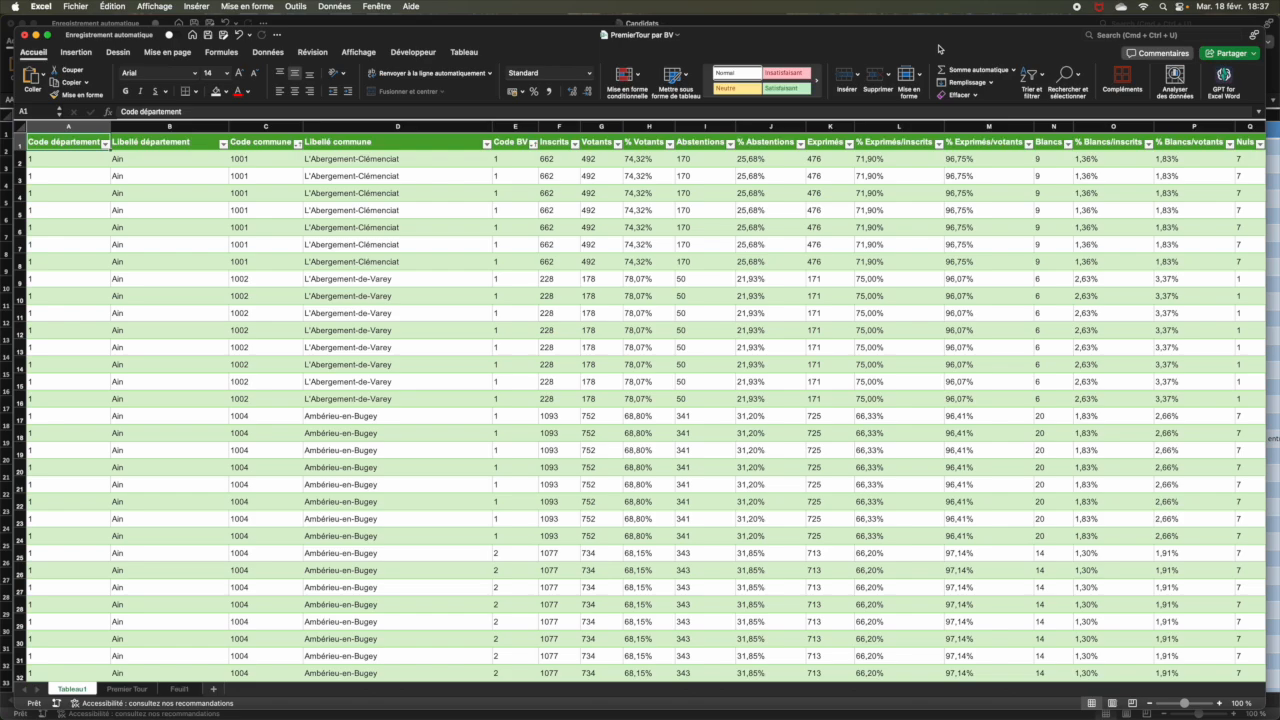
key("Right")
key("Right")
key("Right")
key("Right")
key("Right")
key("Right")
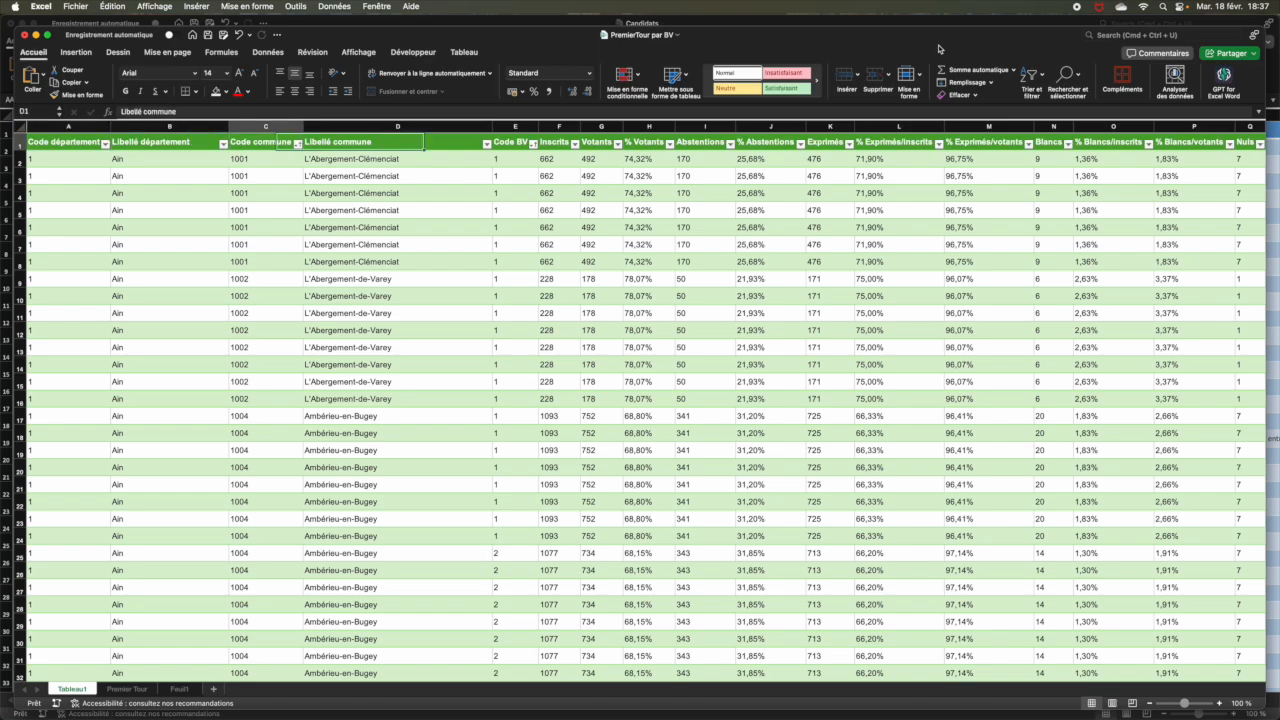
key("Right")
key("Right")
key("Right")
key("Right")
key("Right")
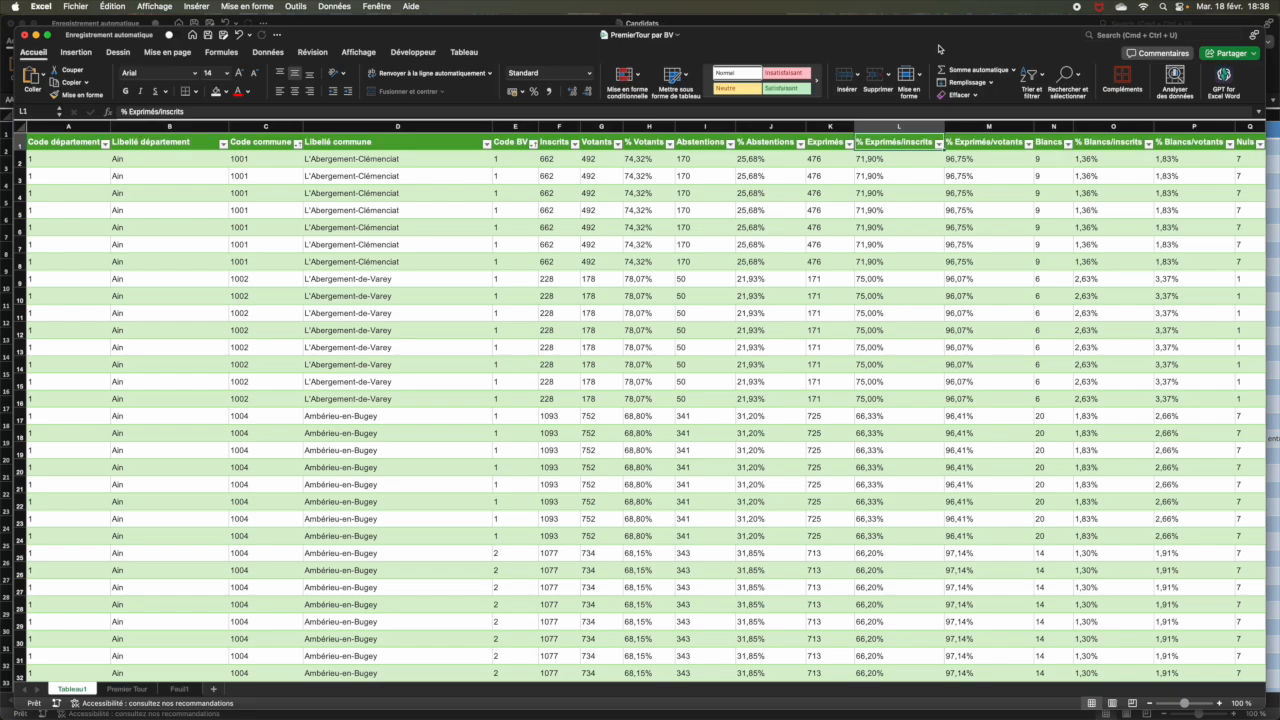
- Review the remaining column headers in row 1, from % Exprimés/votants through ID Candidat to Voix
key("Right")
key("Right")
key("Right")
key("Right")
key("Right")
key("Right")
key("Right")
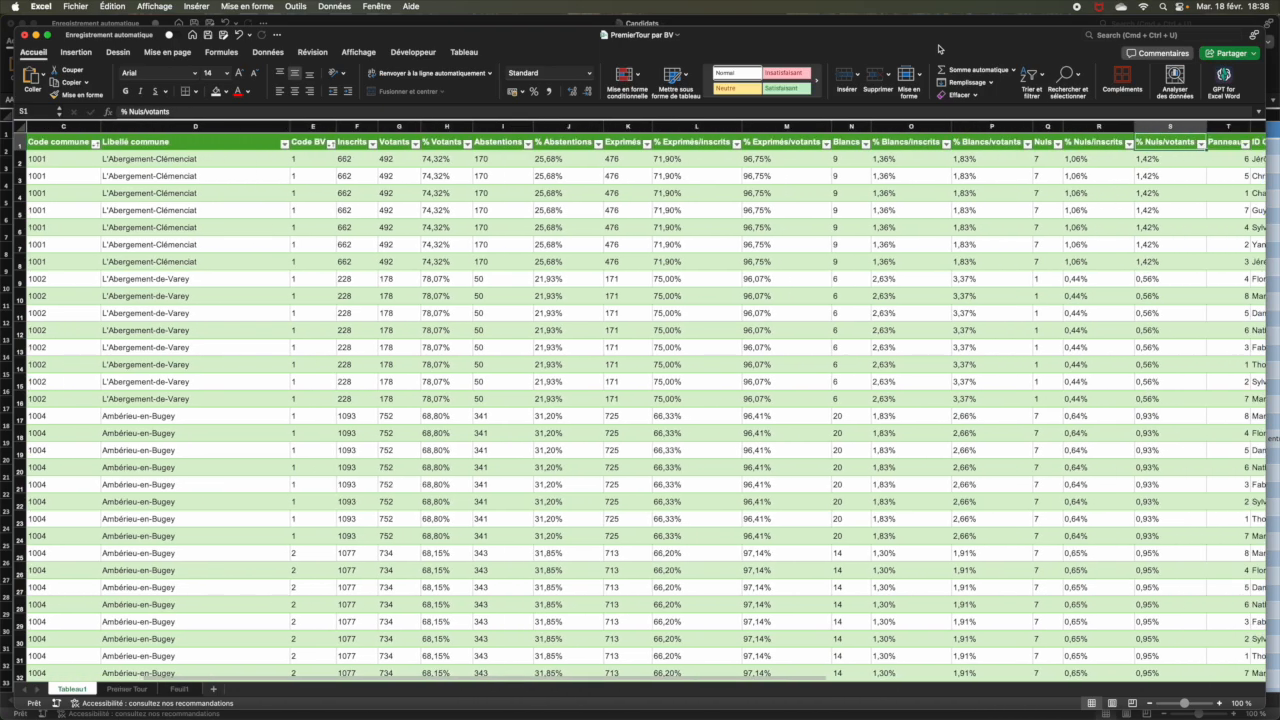
key("Right")
key("Right")
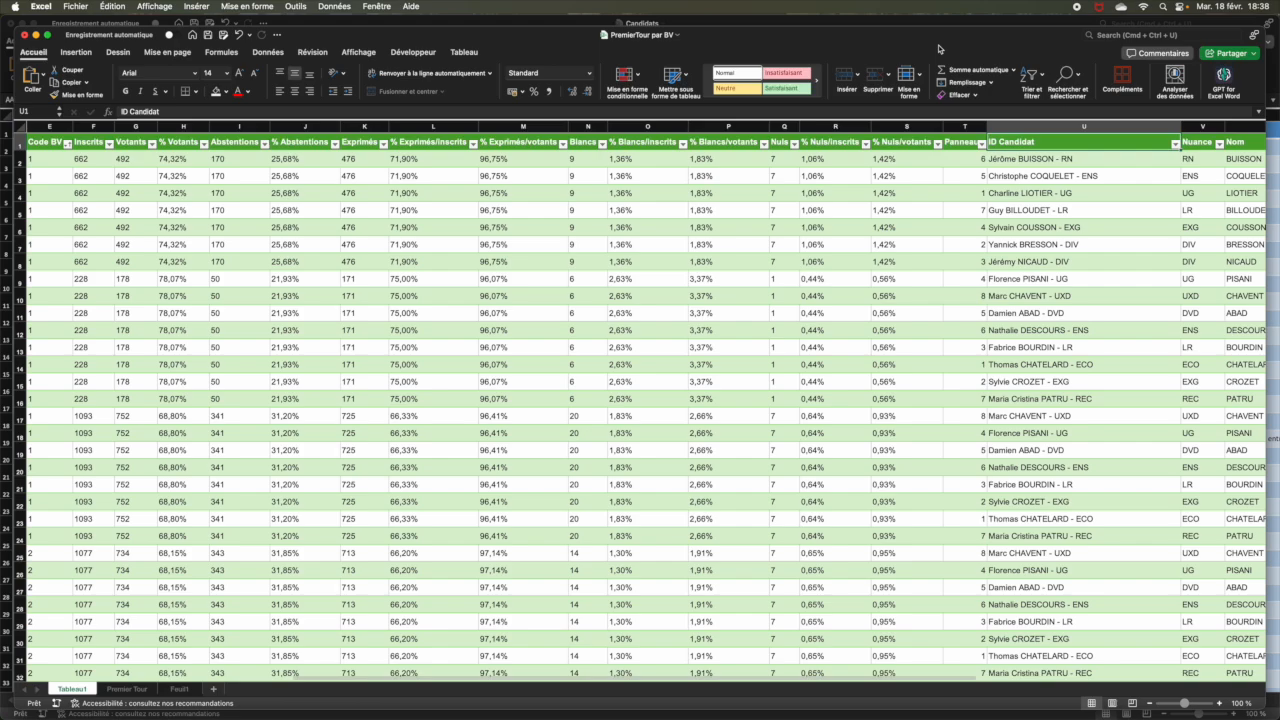
key("Right")
key("Right")
key("Right")
key("Right")
key("Right")
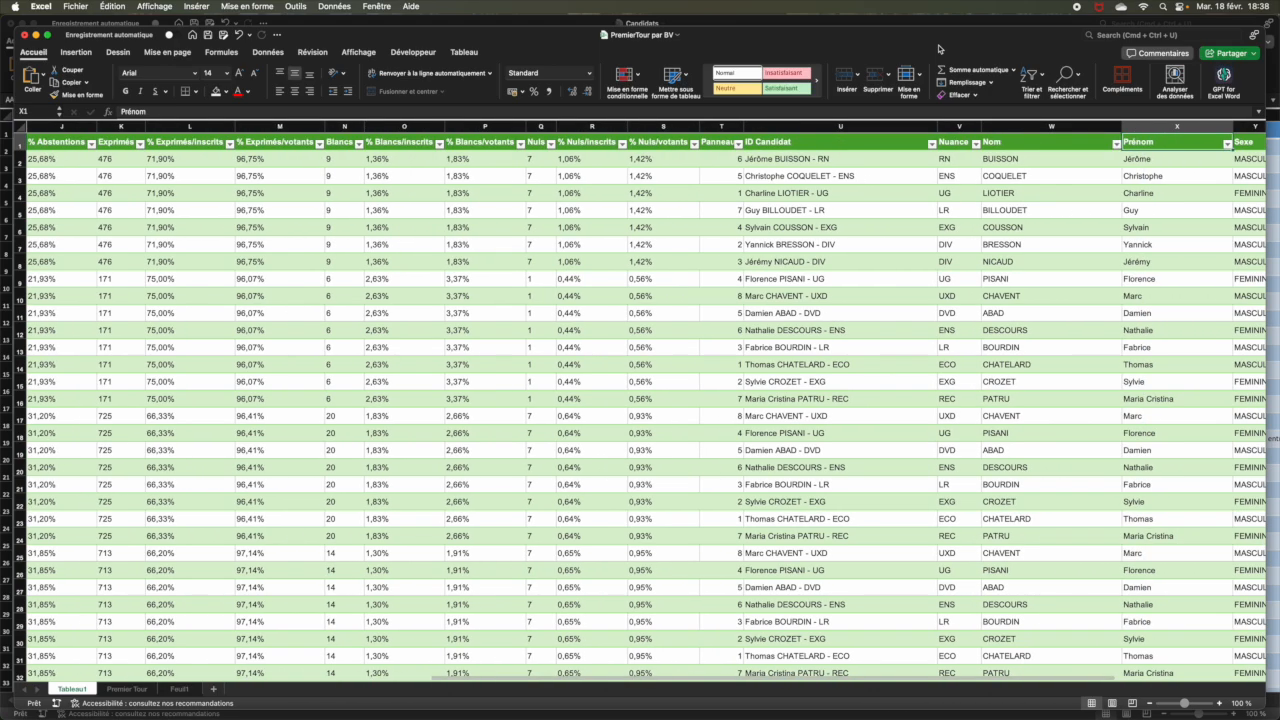
- Switch to the Candidats workbook and examine its ID and Code circonscription columns as lookup key and value to retrieve
left_click(845, 22)
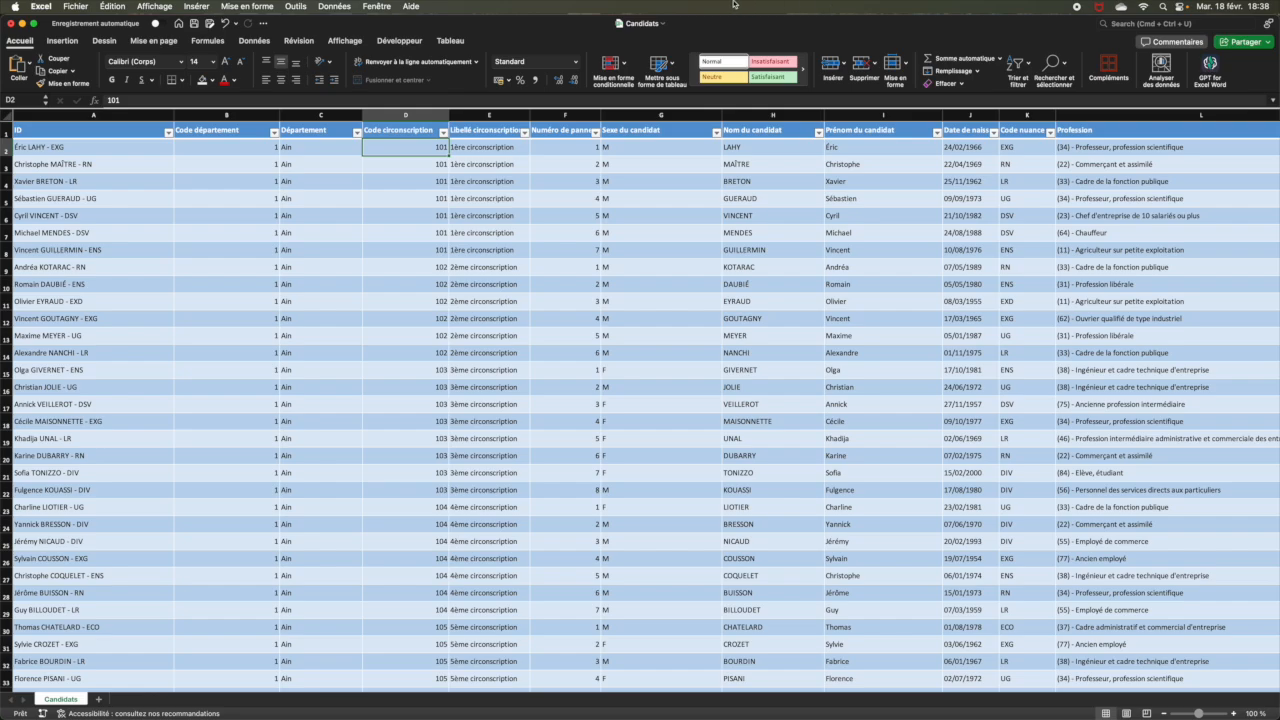
left_click(407, 139)
left_click(411, 147)
left_click(75, 149)
left_click(390, 148)
left_click(104, 152)
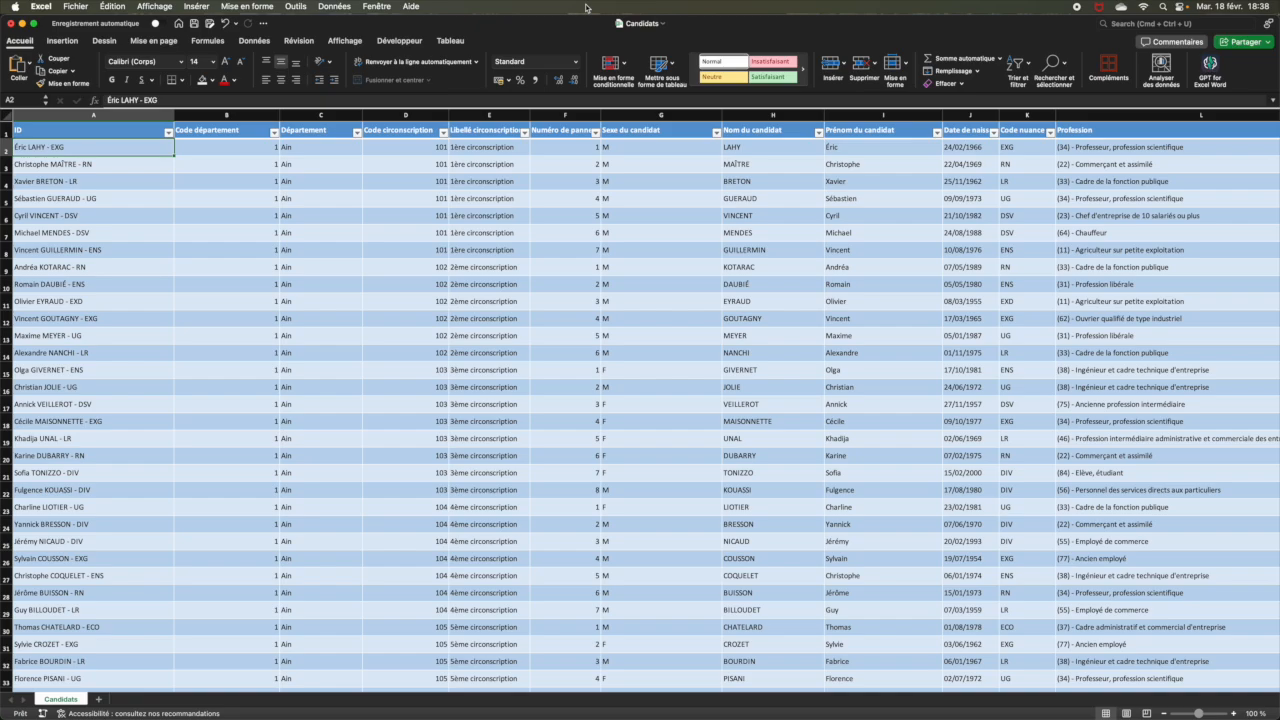
- Return to the PremierTour par BV workbook and review its headers from ID Candidat back to Code département
left_click(381, 8)
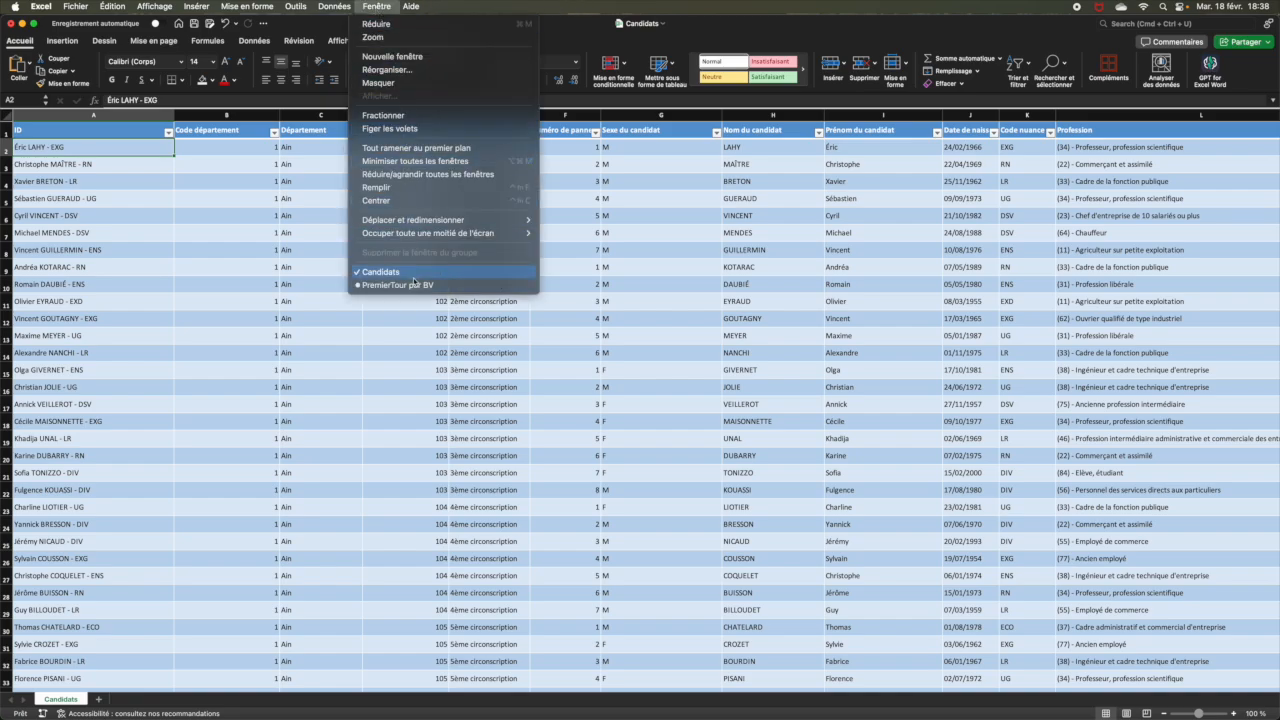
left_click(410, 285)
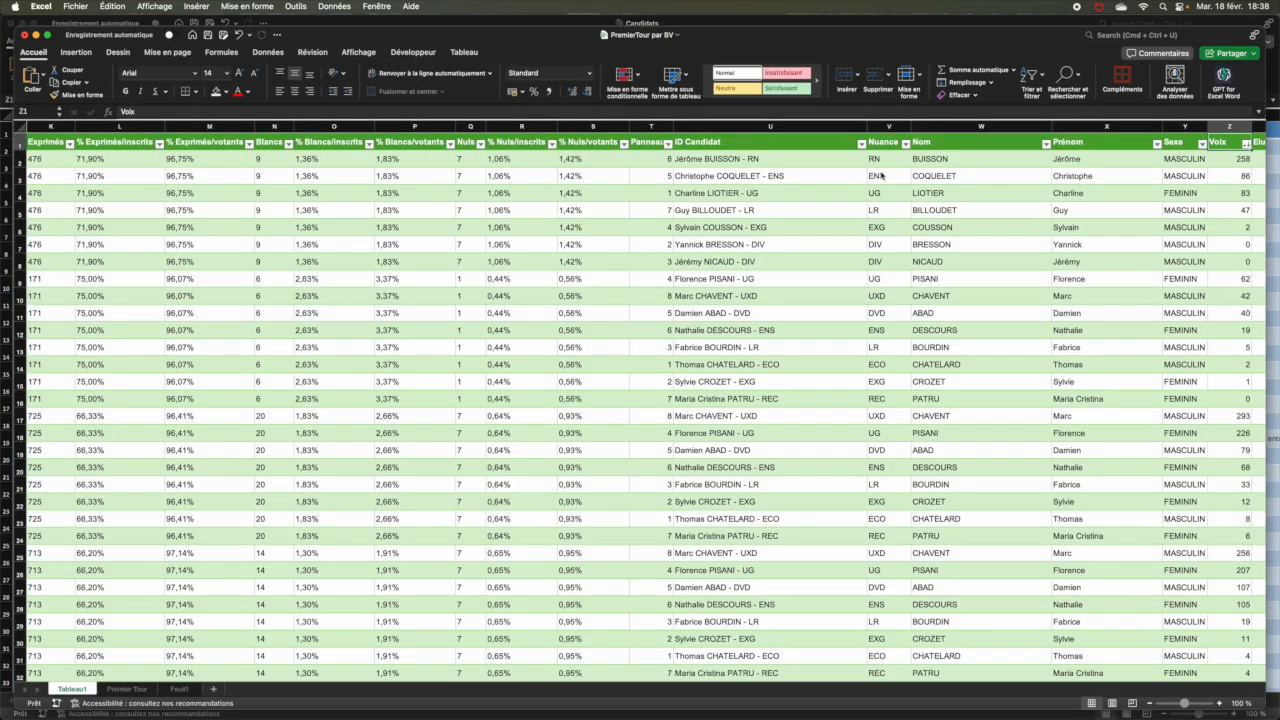
left_click(742, 145)
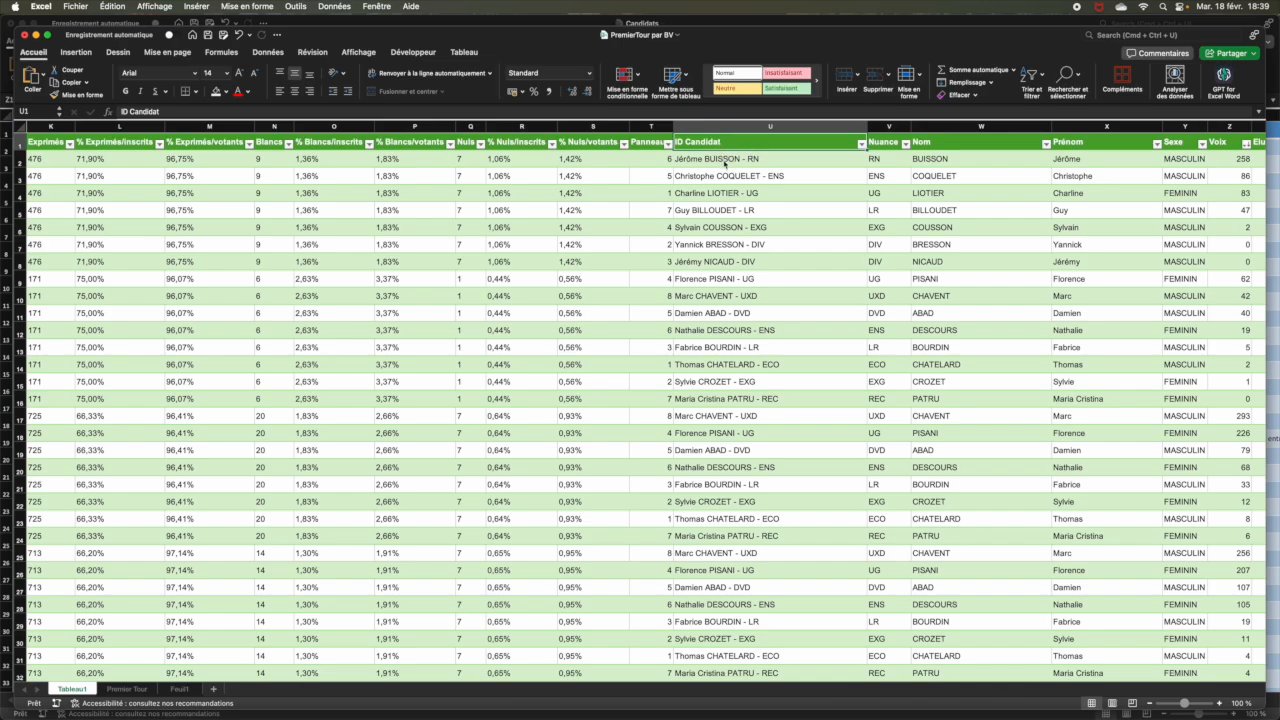
key("Left")
key("Left")
key("Left")
key("Left")
key("Left")
key("Left")
key("Left")
key("Left")
key("Left")
key("Left")
key("Left")
key("Left")
key("Left")
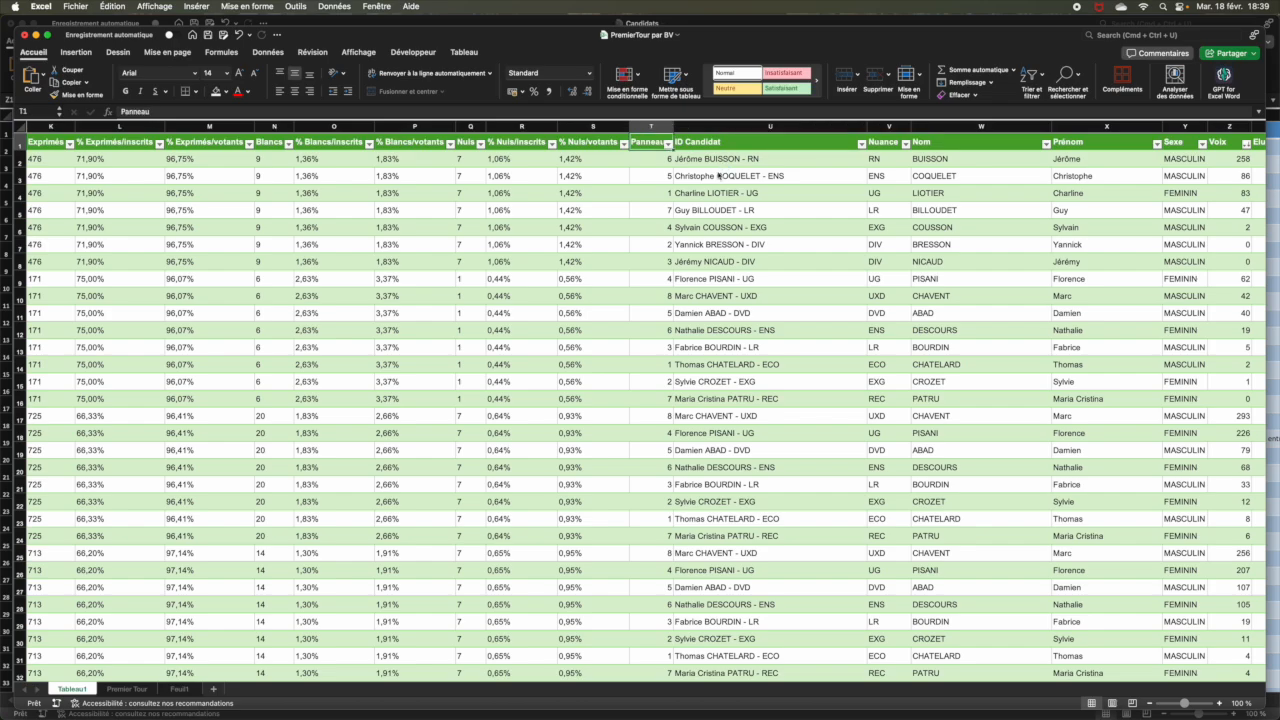
key("Left")
key("Left")
key("Left")
key("Left")
key("Left")
key("Left")
key("Left")
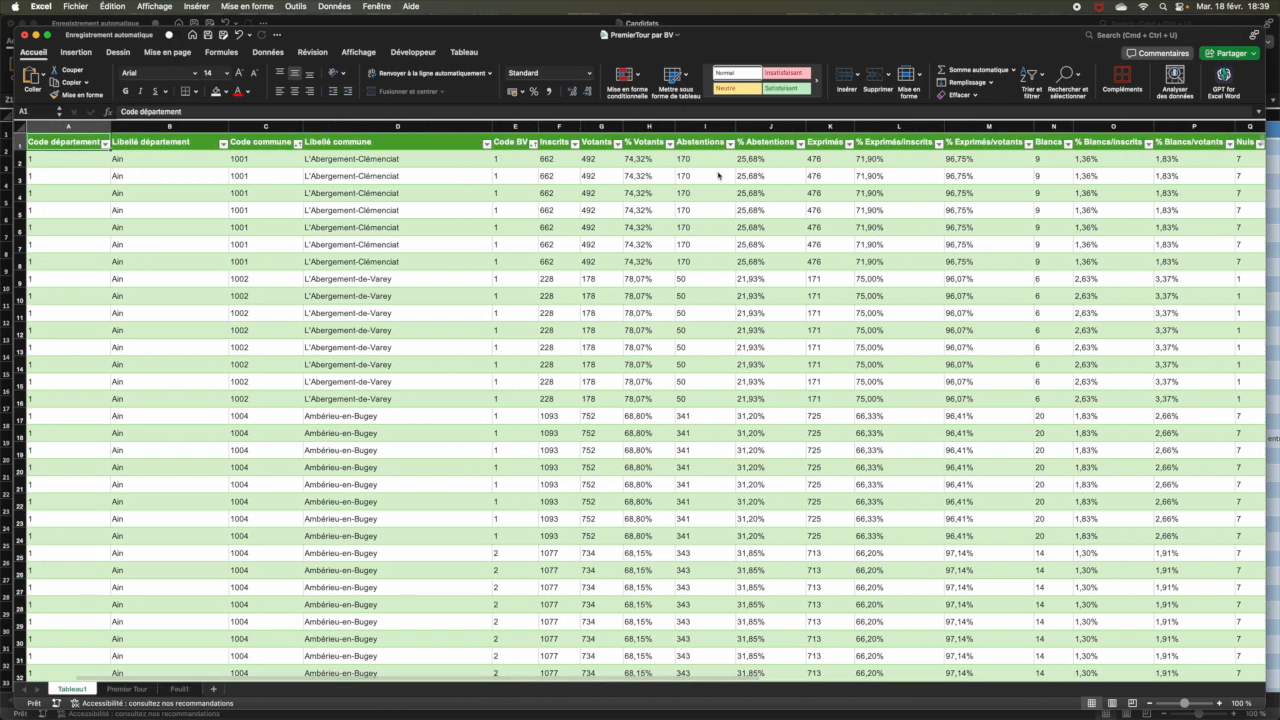
- Insert a table column immediately before Code commune and name its header Circo
key("Right")
key("Right")
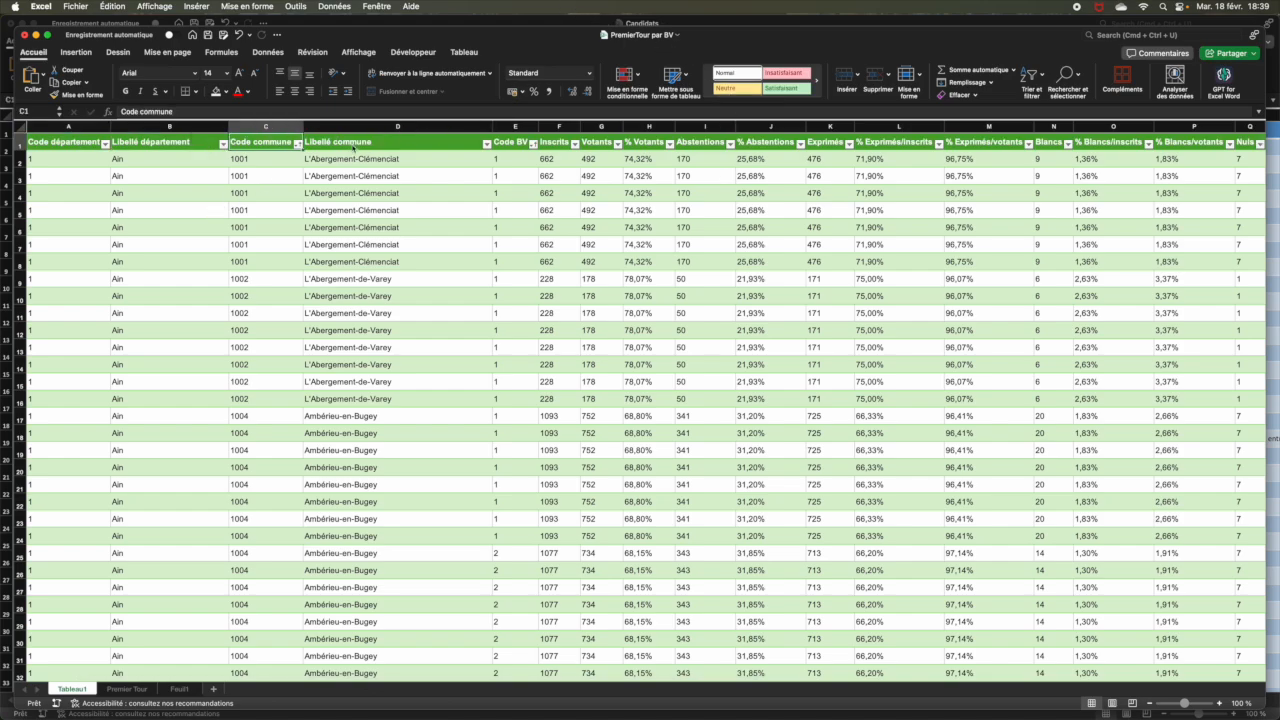
right_click(264, 144)
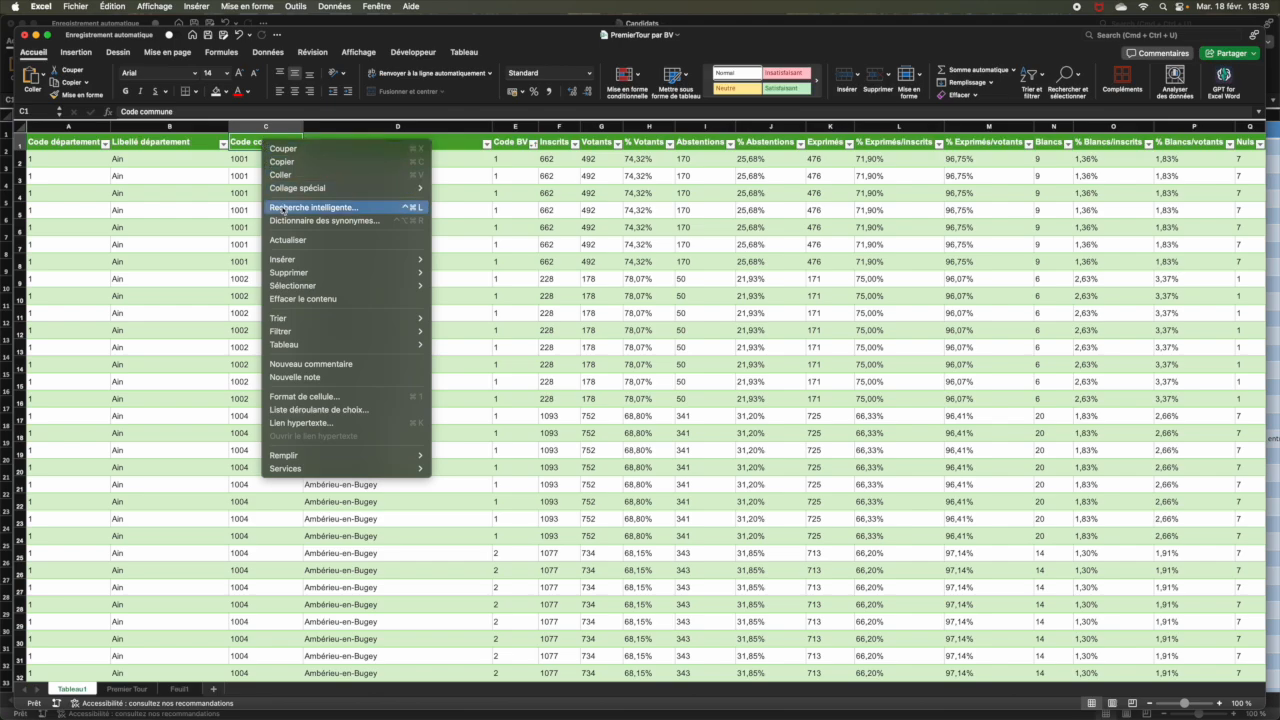
mouse_move(290, 260)
left_click(506, 262)
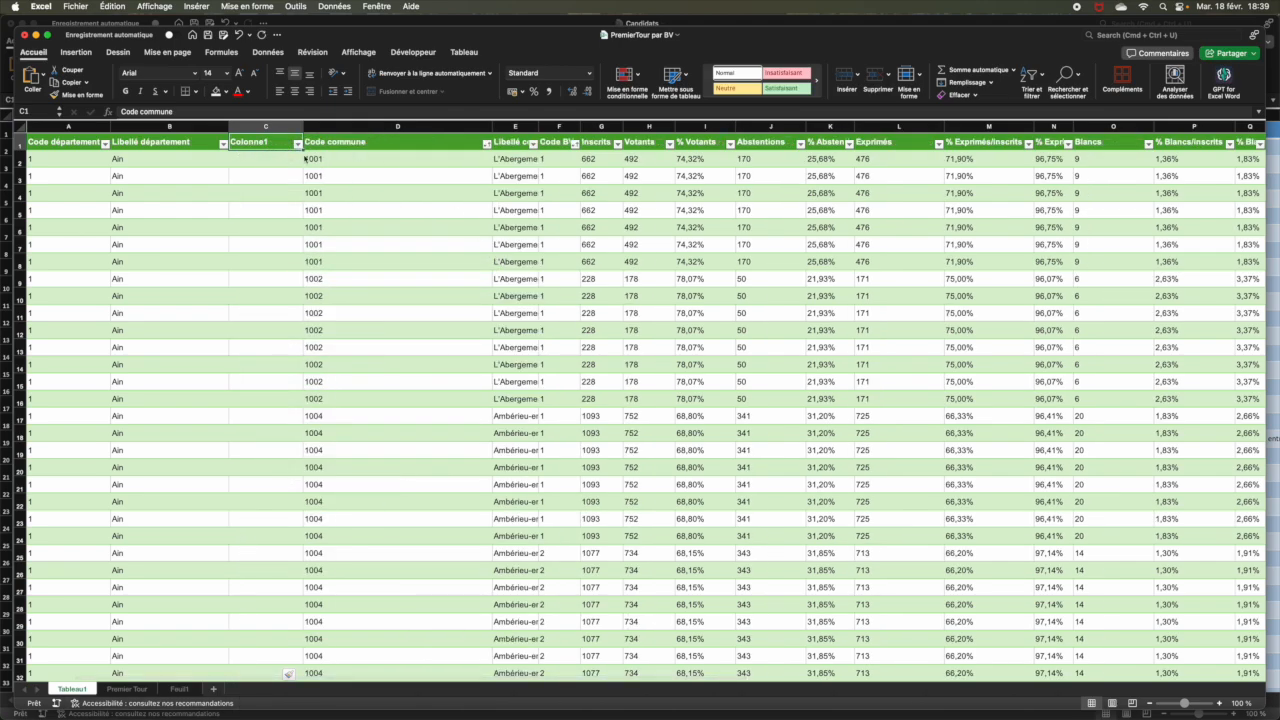
type("Circo")
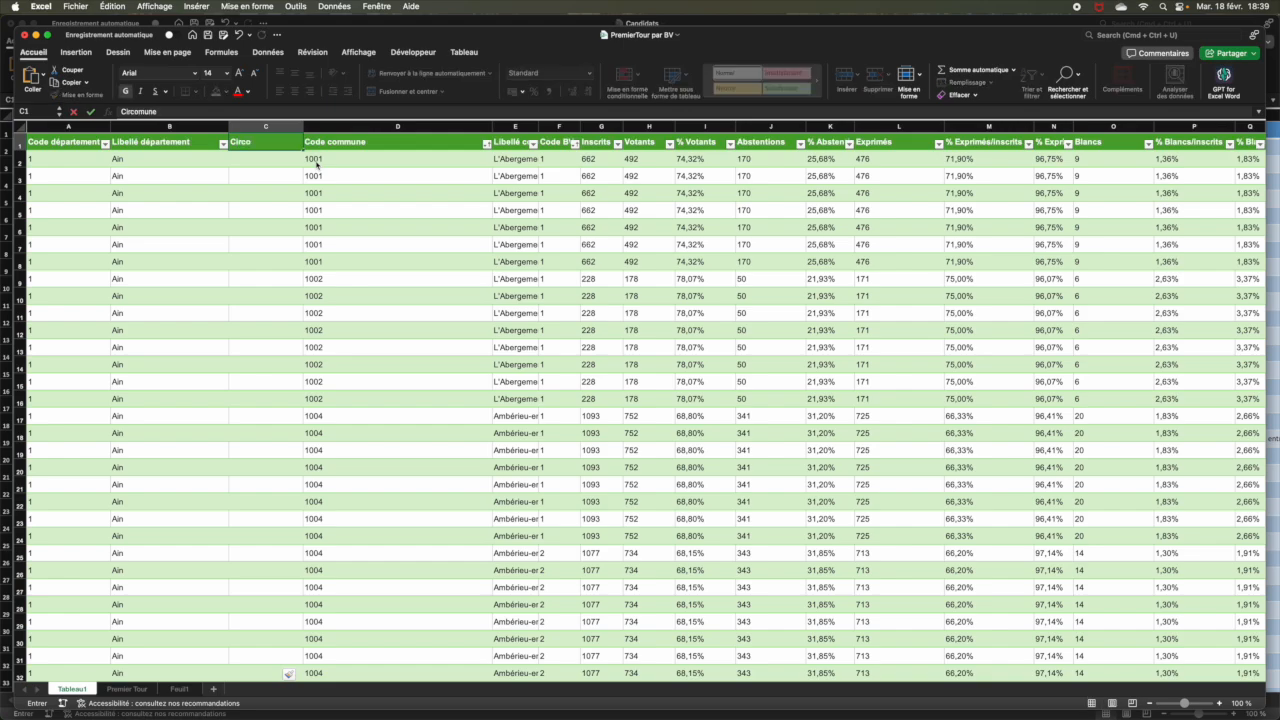
key("Return")
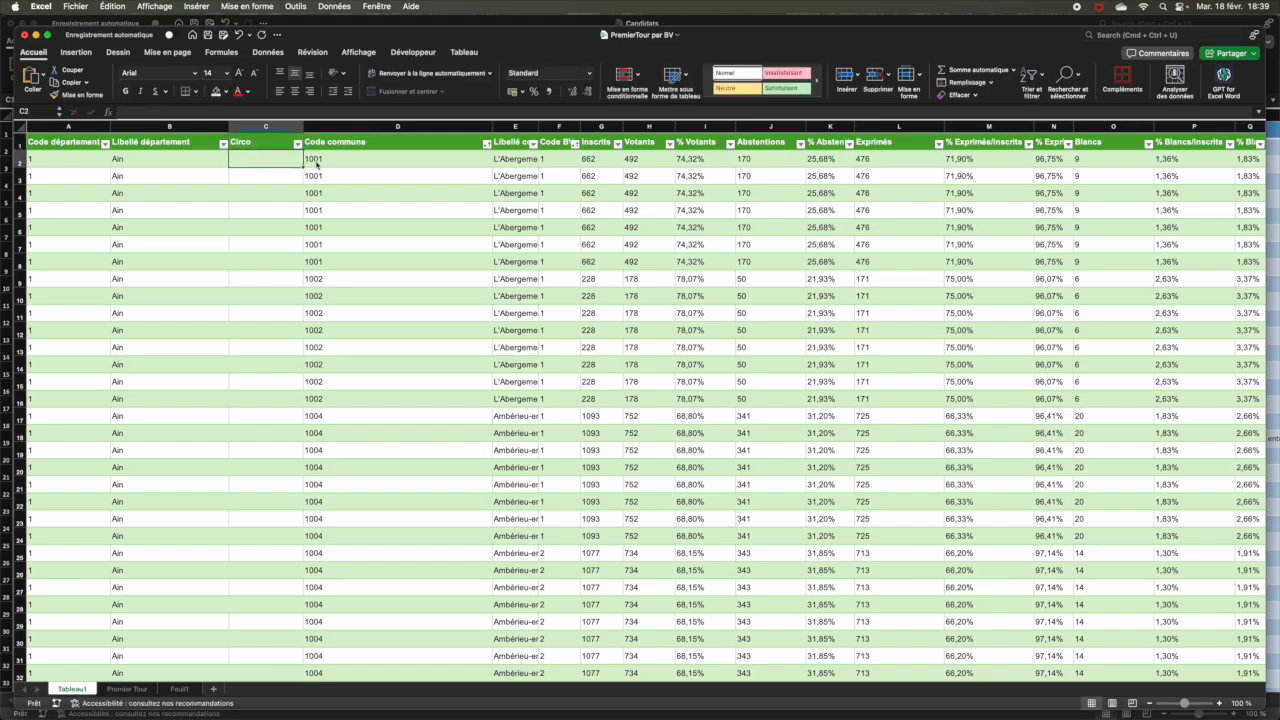
- Start a RECHERCHEV formula in C2 of the Circo column with the ID Candidat cell V2 as the lookup value
type("+")
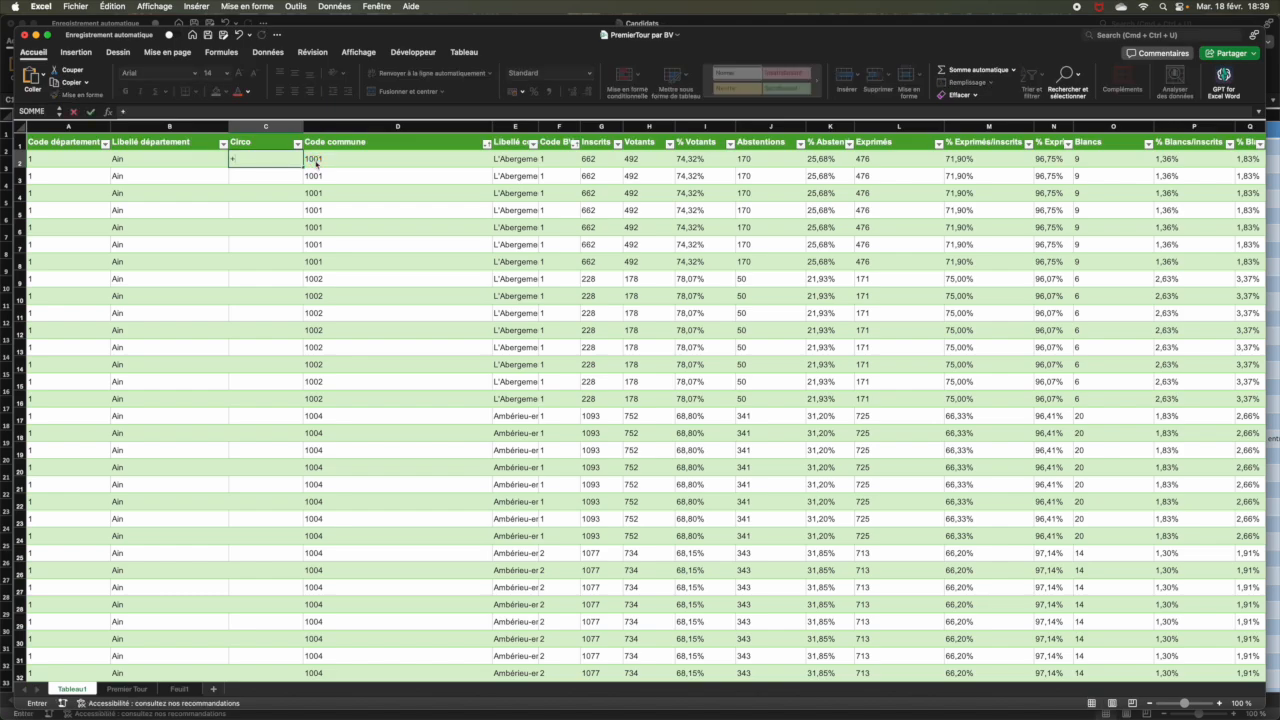
type("recherc")
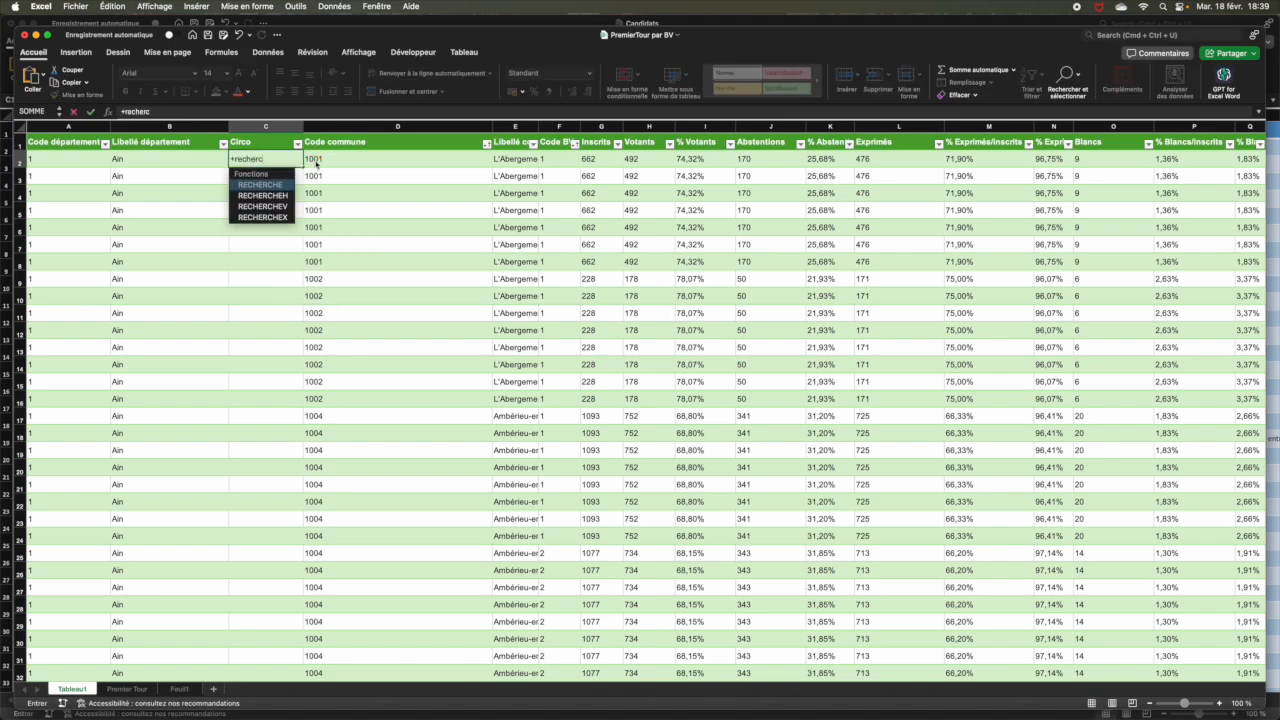
type("hev(")
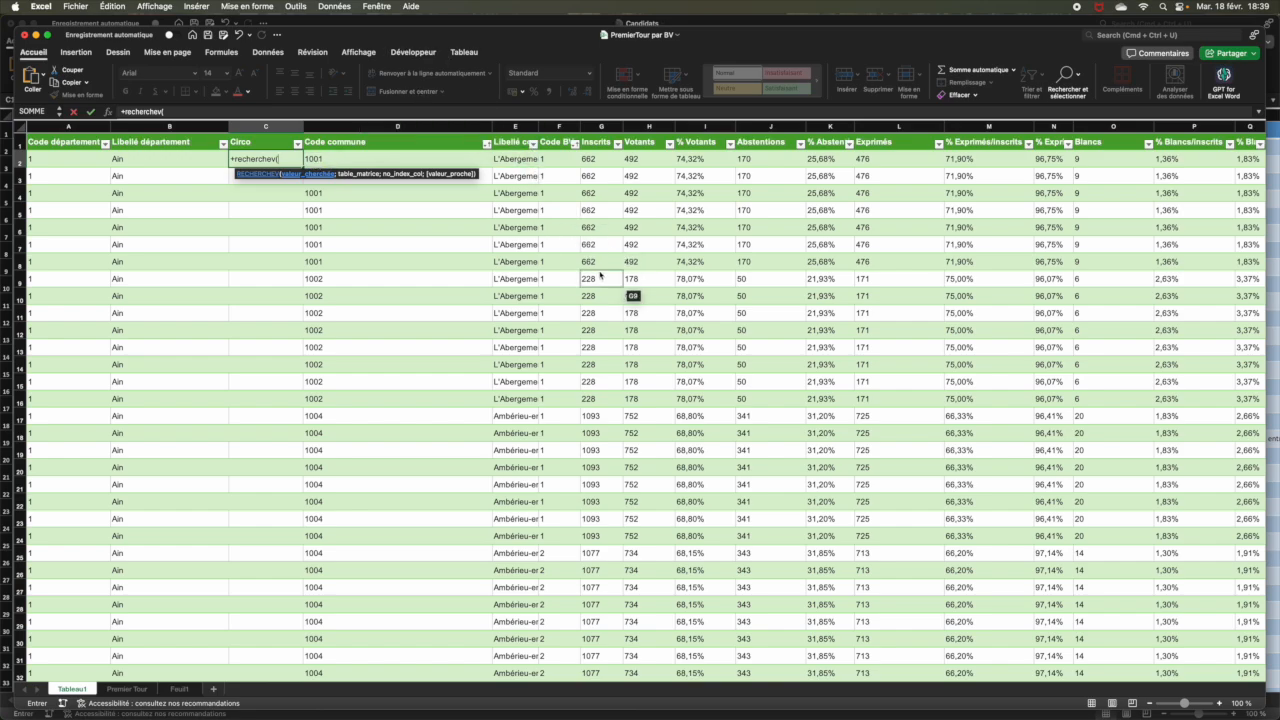
scroll(600, 276, "right", 8)
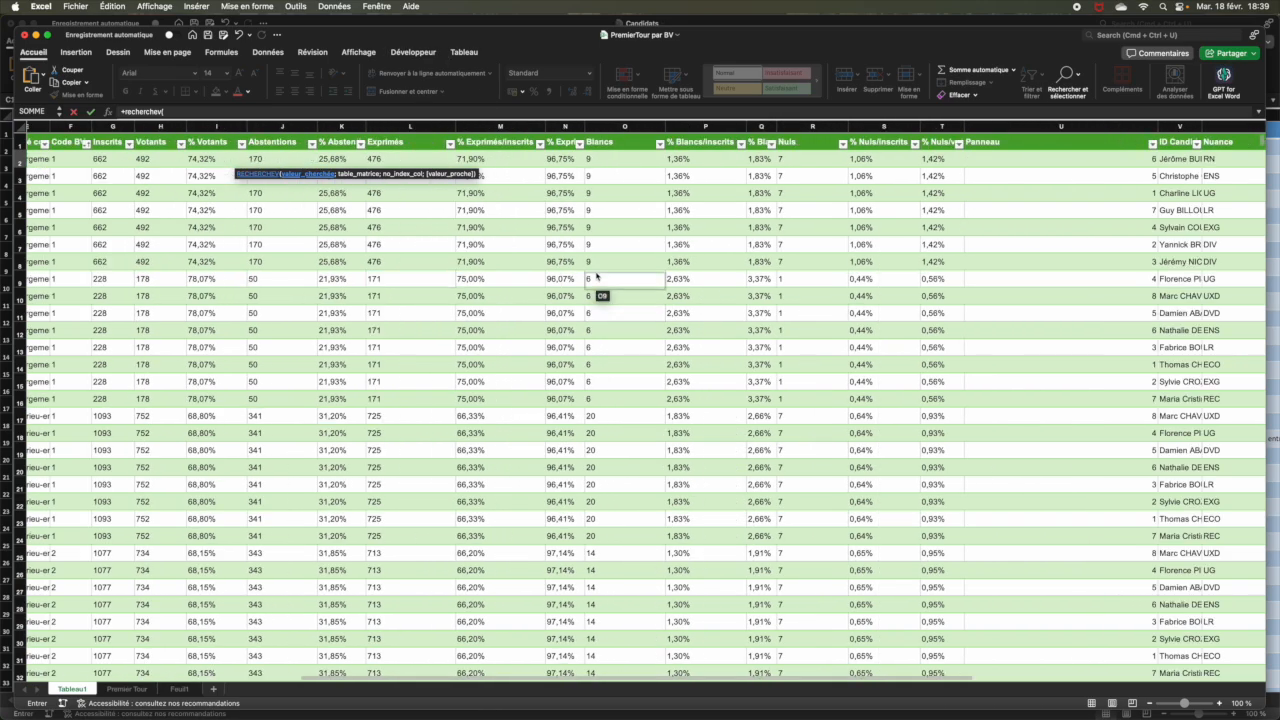
scroll(596, 276, "right", 1)
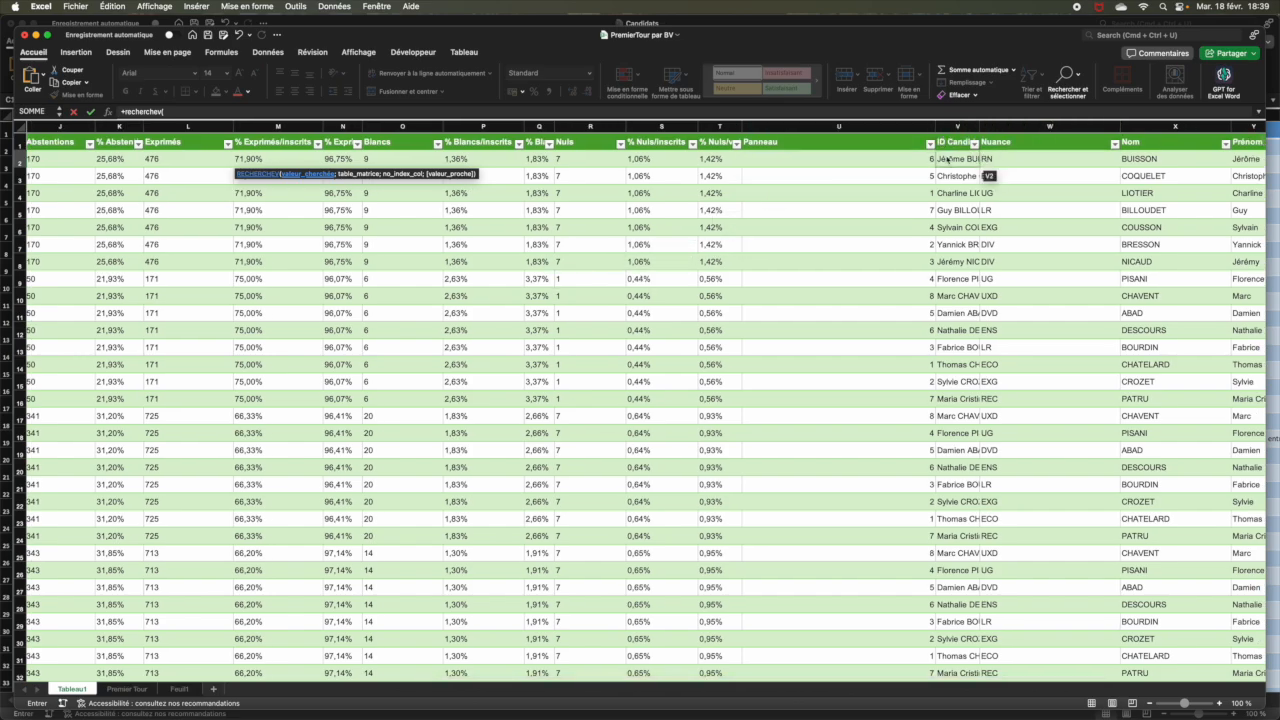
scroll(737, 280, "right", 10)
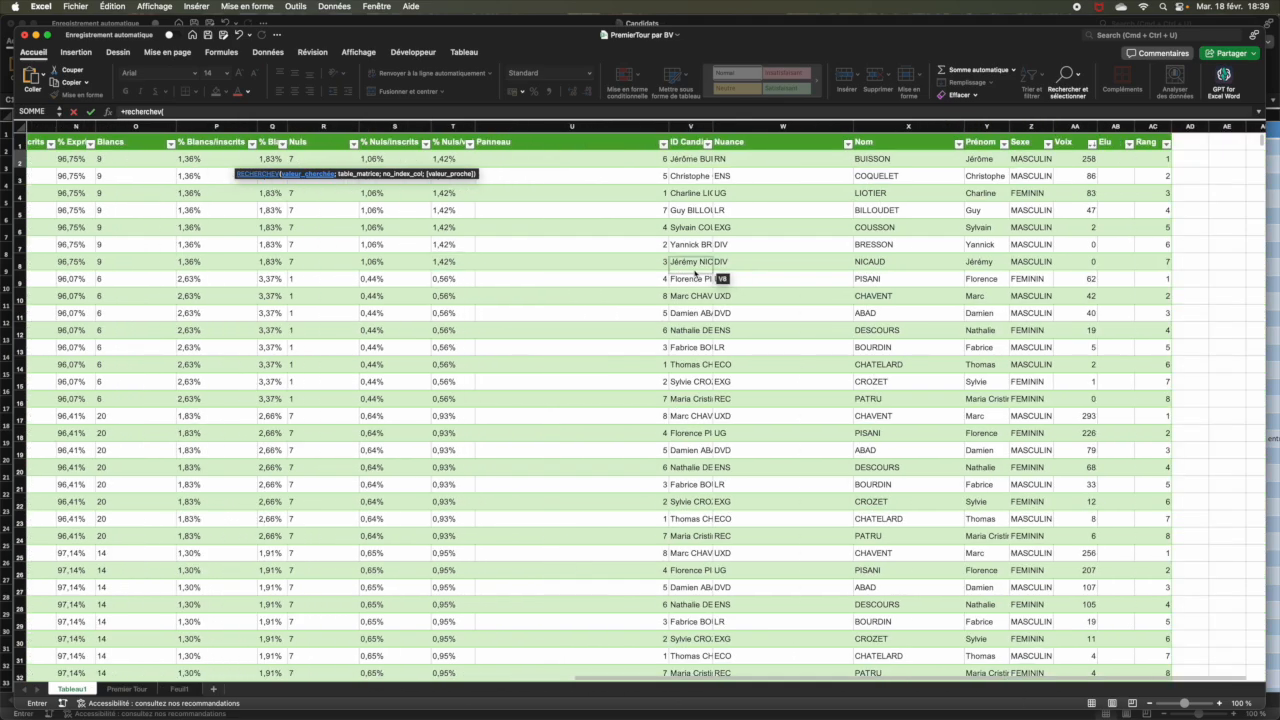
scroll(690, 275, "left", 10)
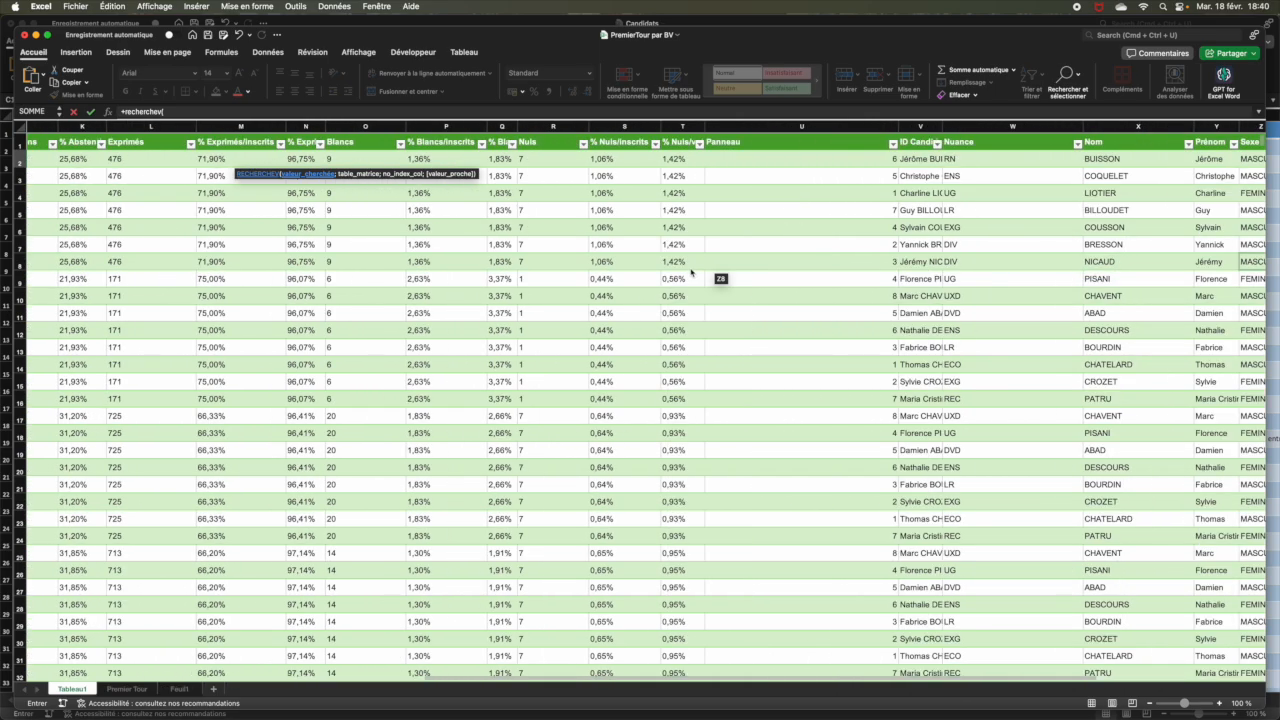
scroll(694, 272, "left", 3)
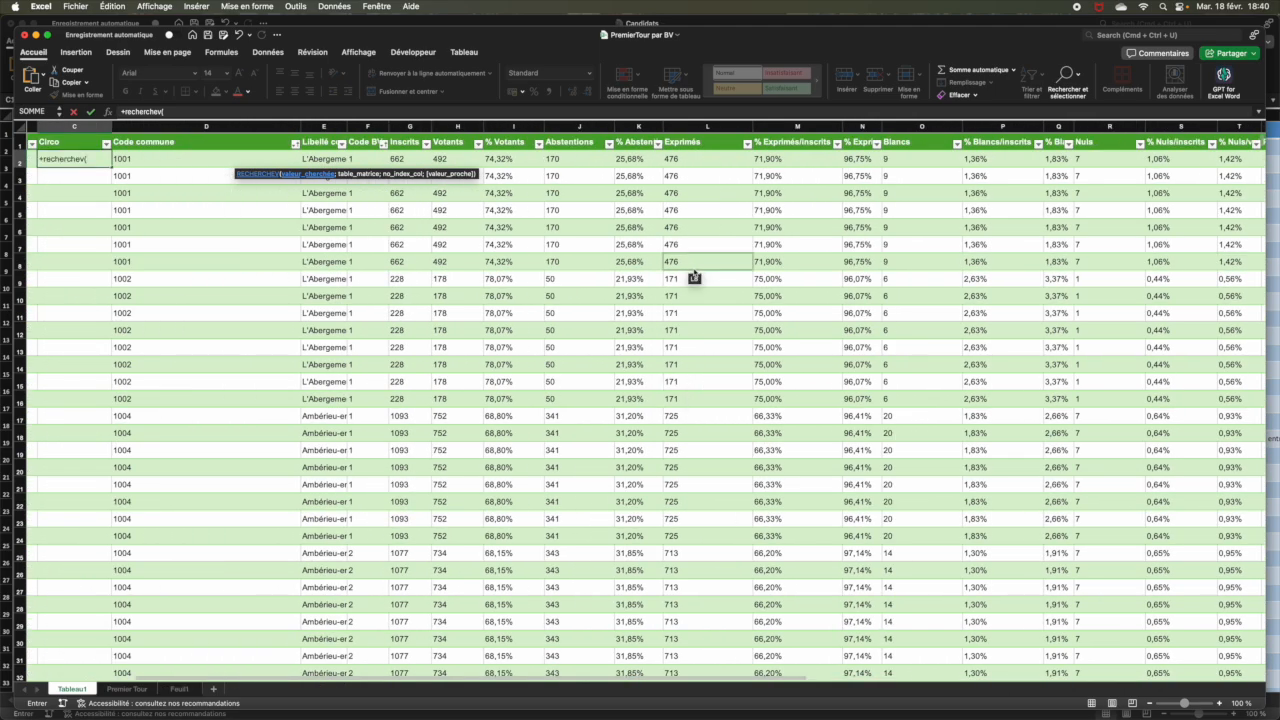
type("v2")
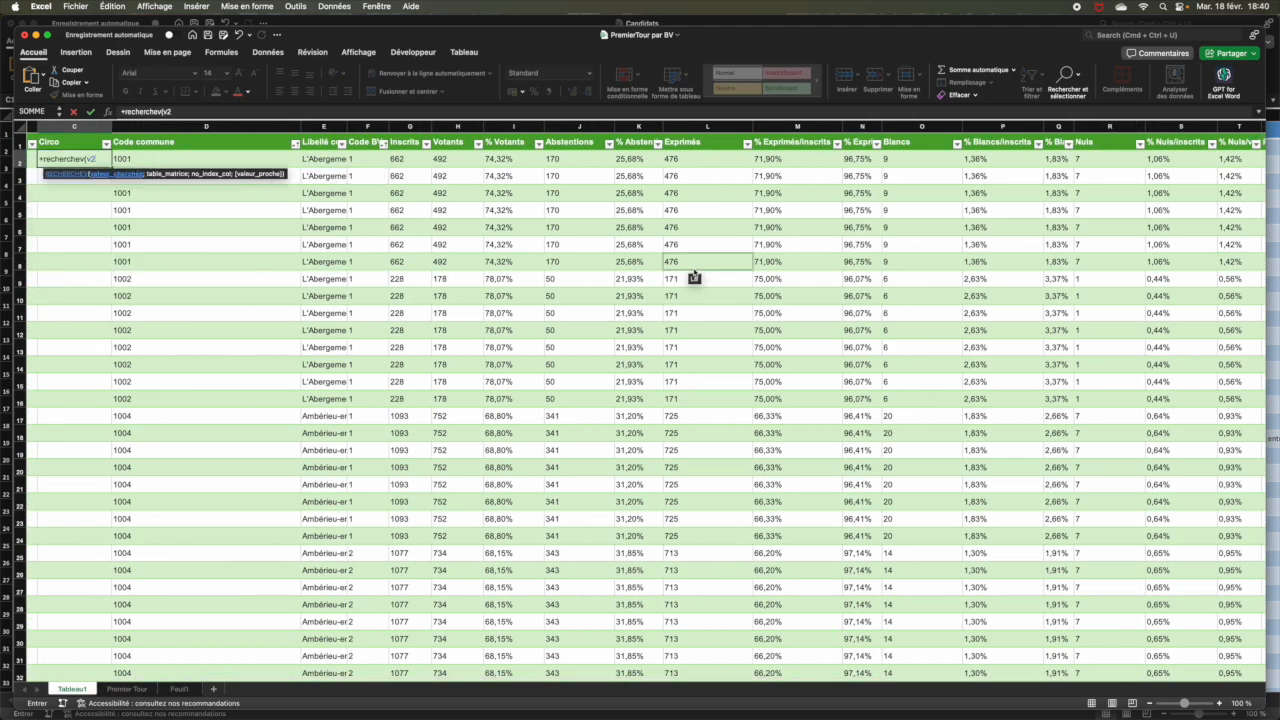
type(";")
- Set columns A to D of the Candidats workbook as the formula's lookup table
left_click(595, 24)
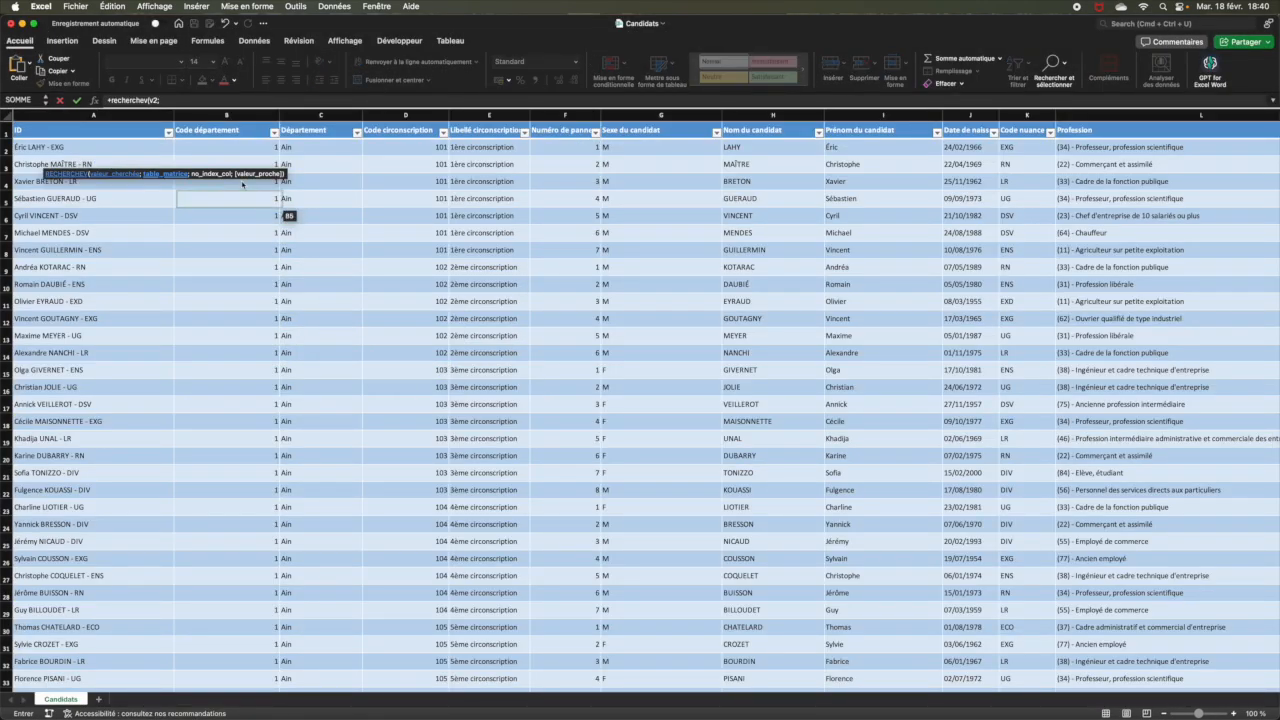
left_click(147, 117)
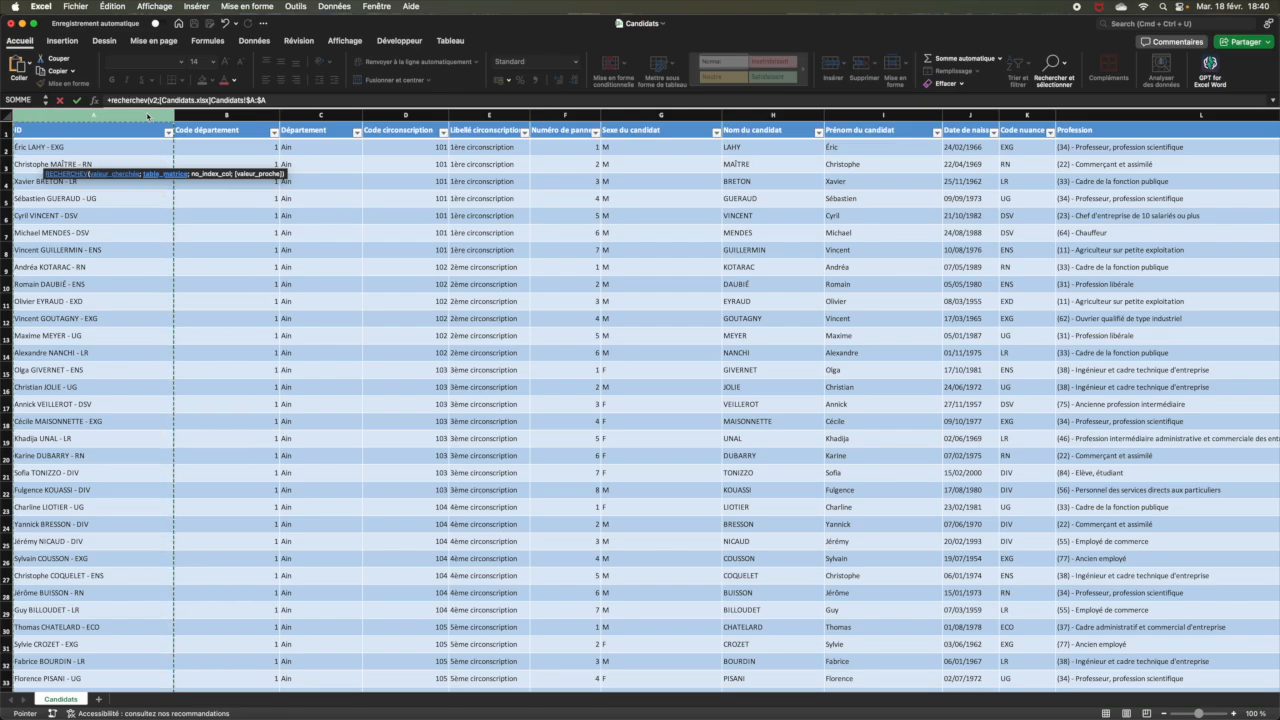
key("shift+Right")
key("shift+Right")
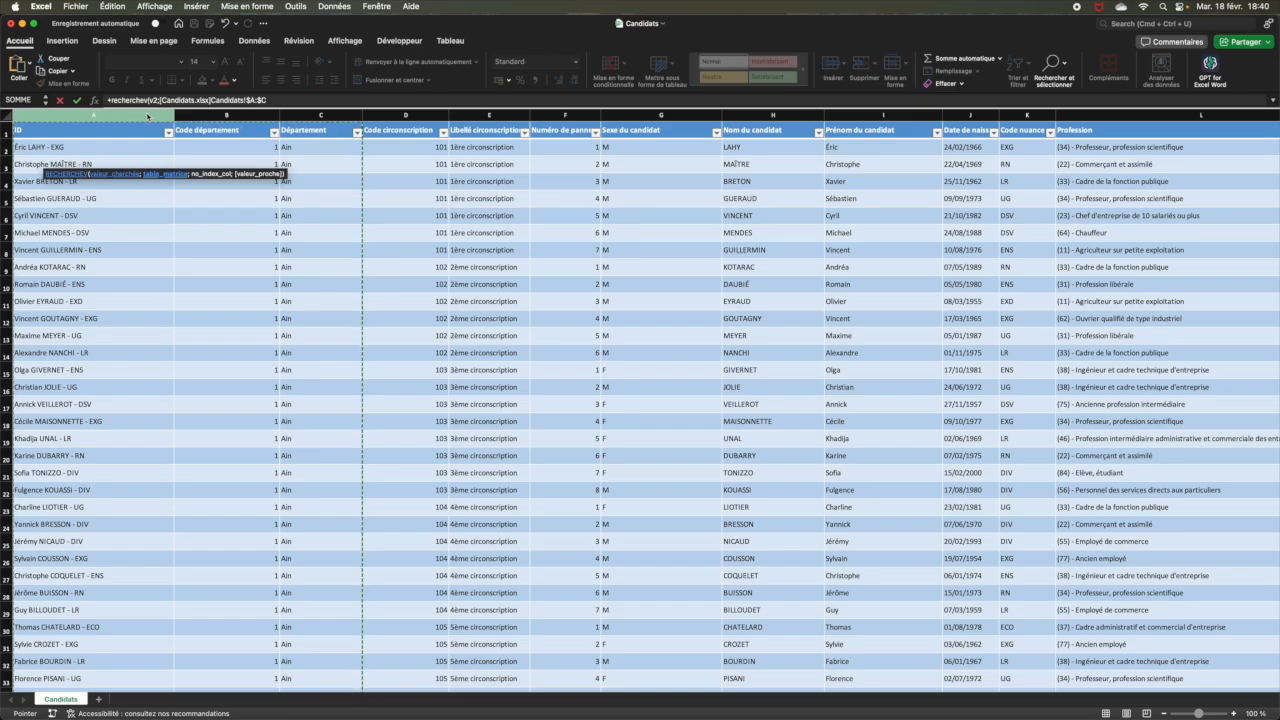
key("shift+Right")
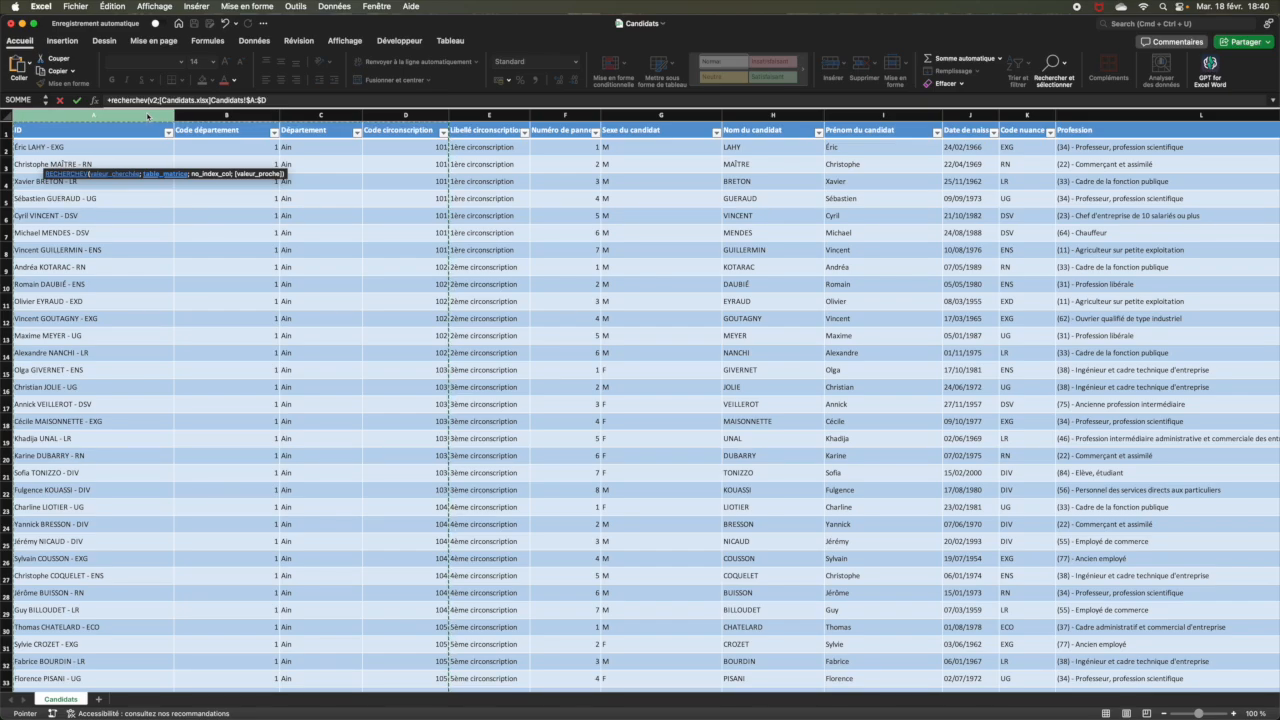
- Complete the lookup with column index 4 and exact match FAUX, and check the resulting Circo formula in C2
type(";4")
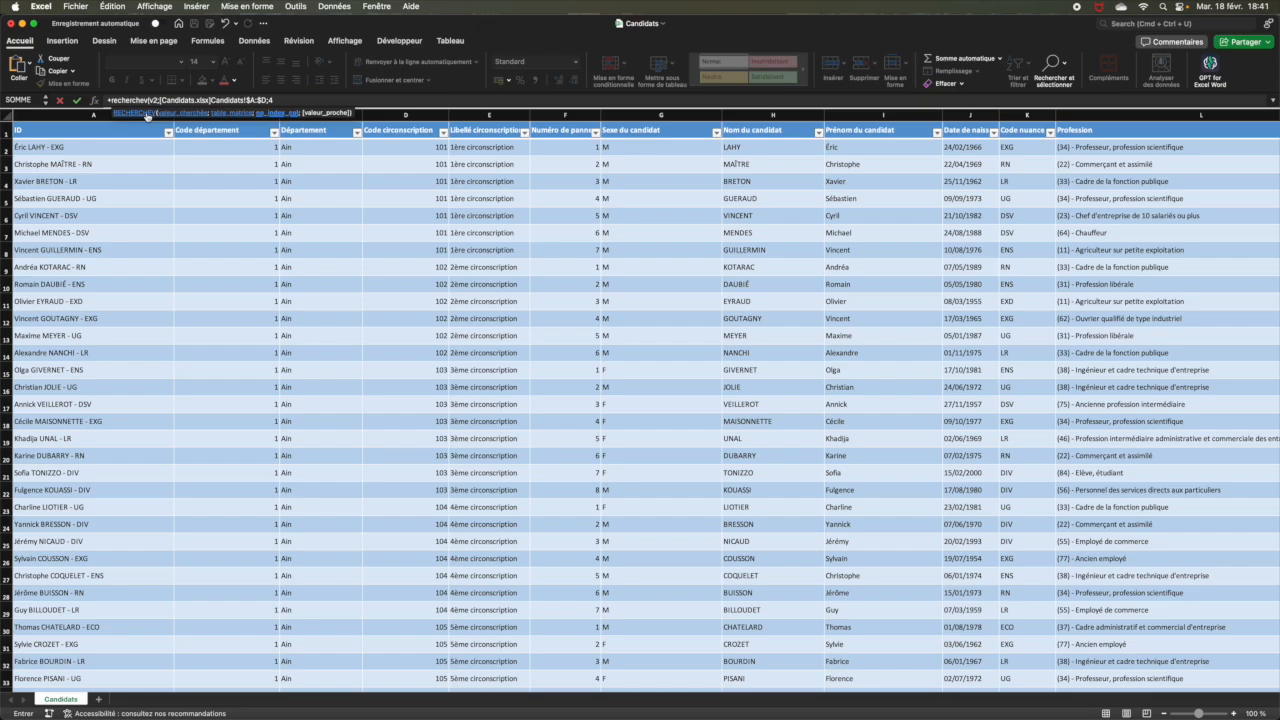
type(";")
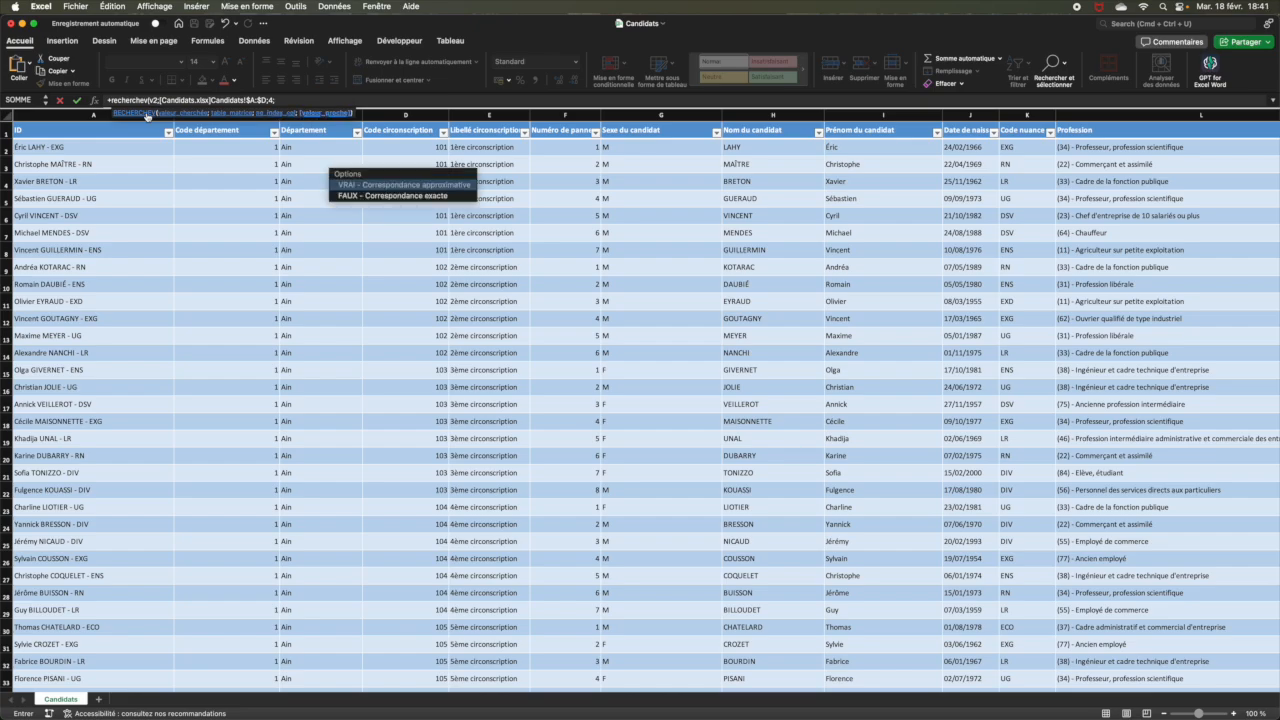
double_click(385, 196)
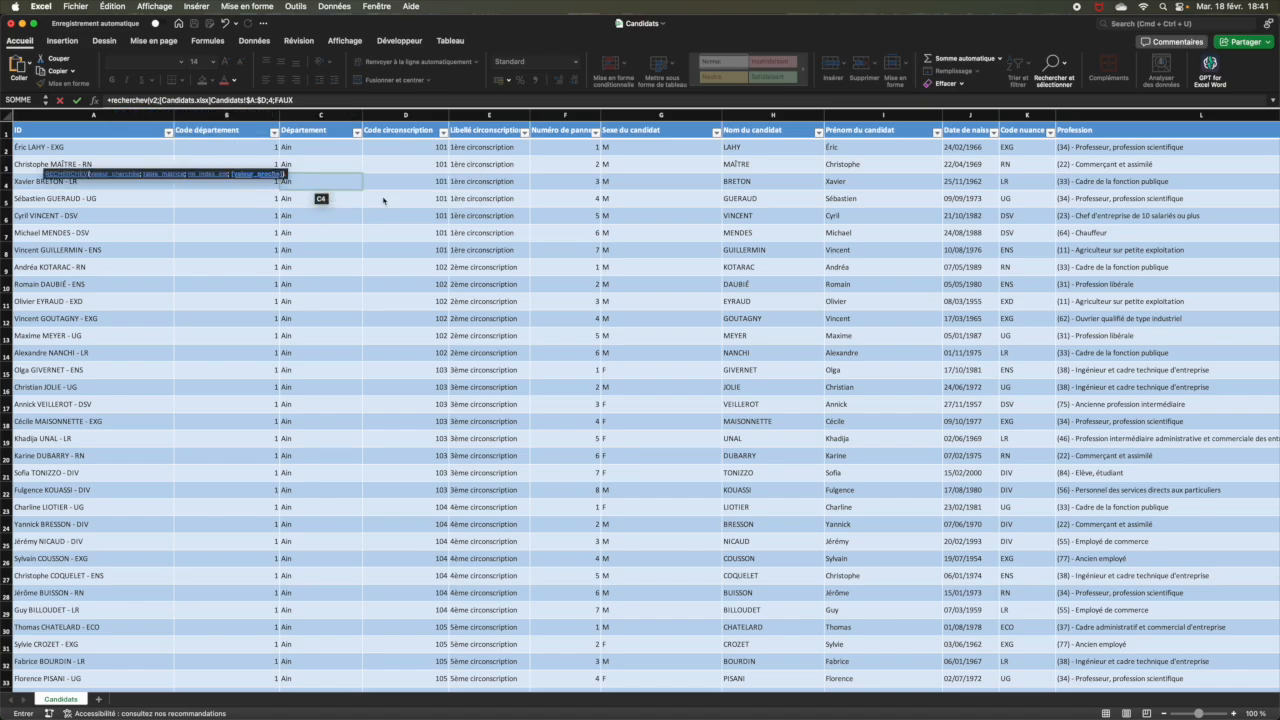
type(")")
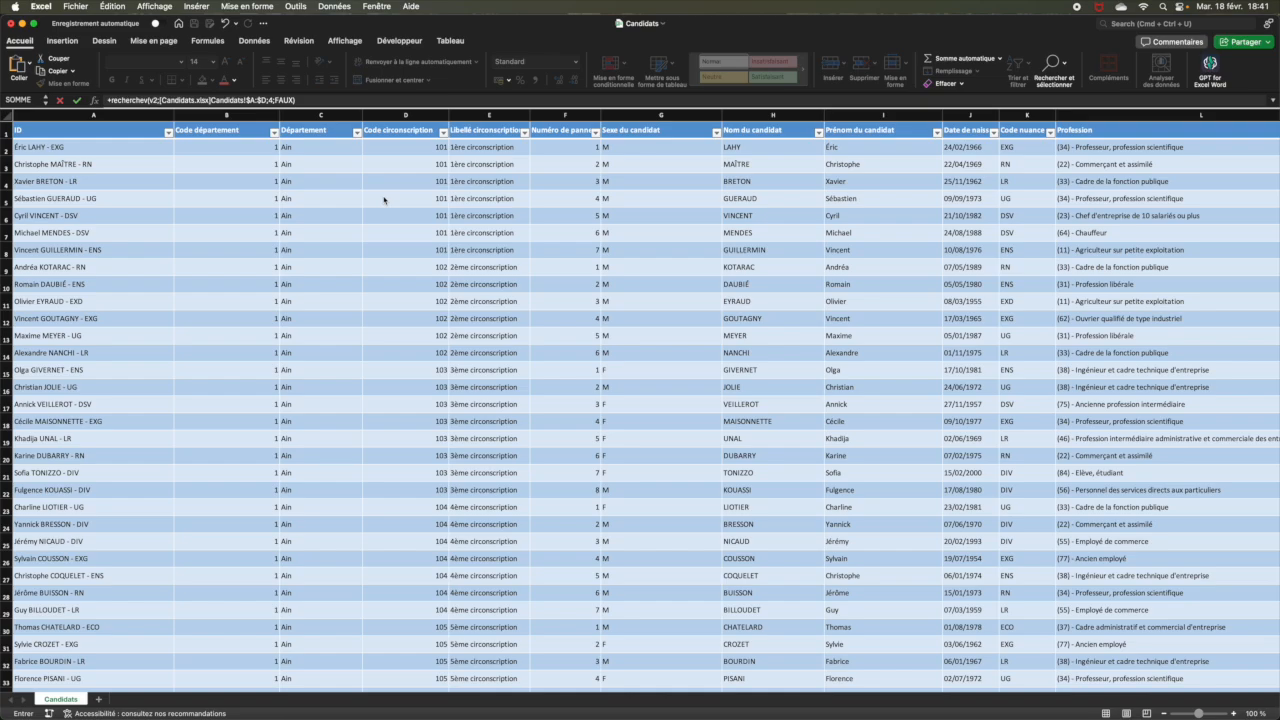
key("Return")
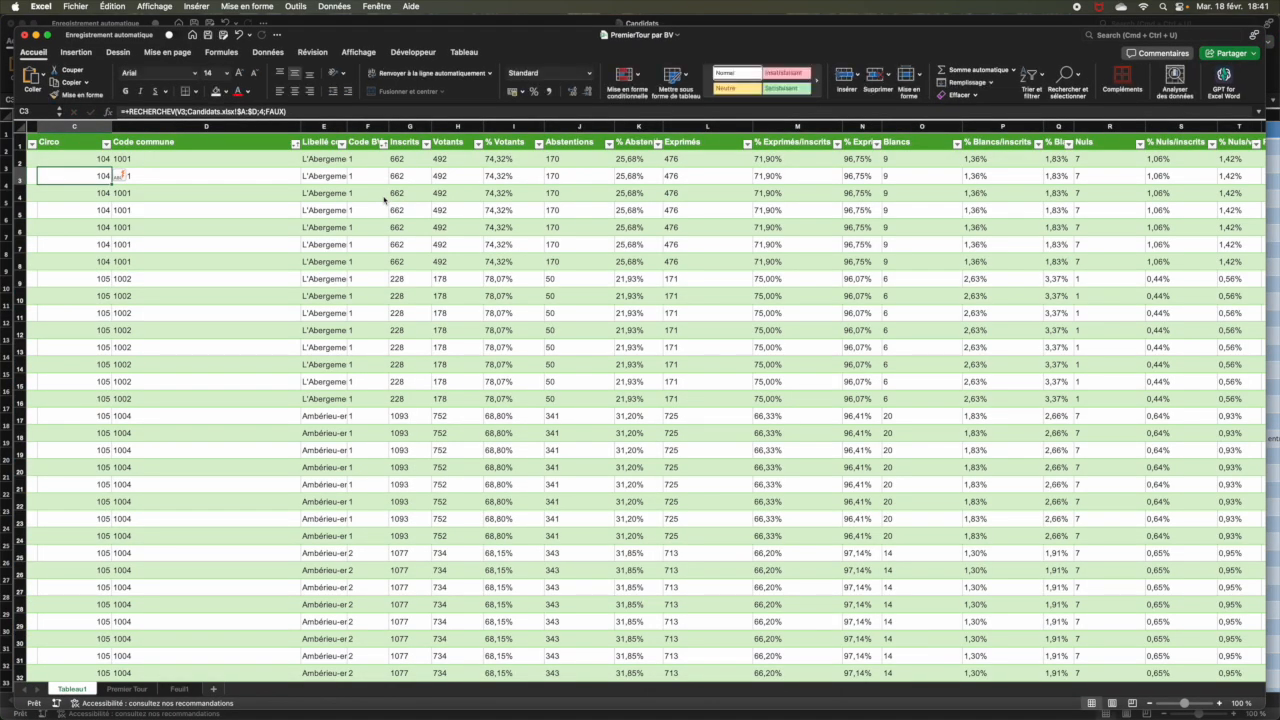
key("Left")
key("Left")
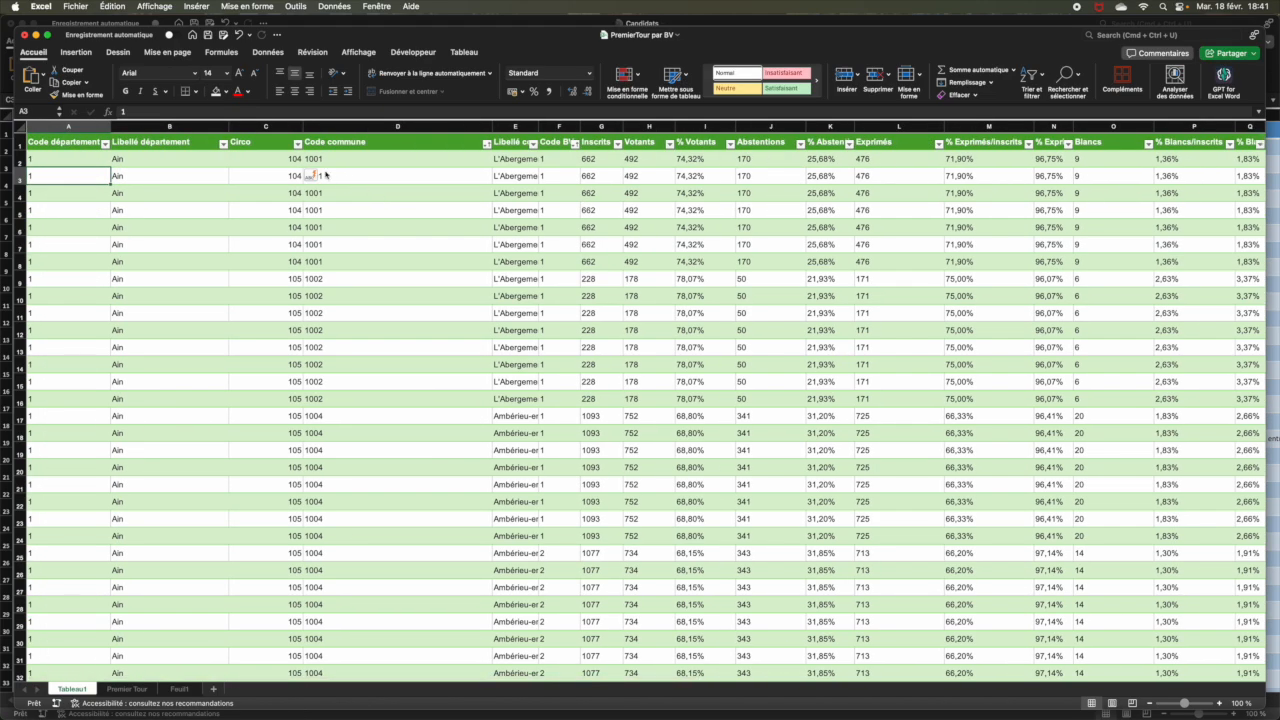
left_click(281, 160)
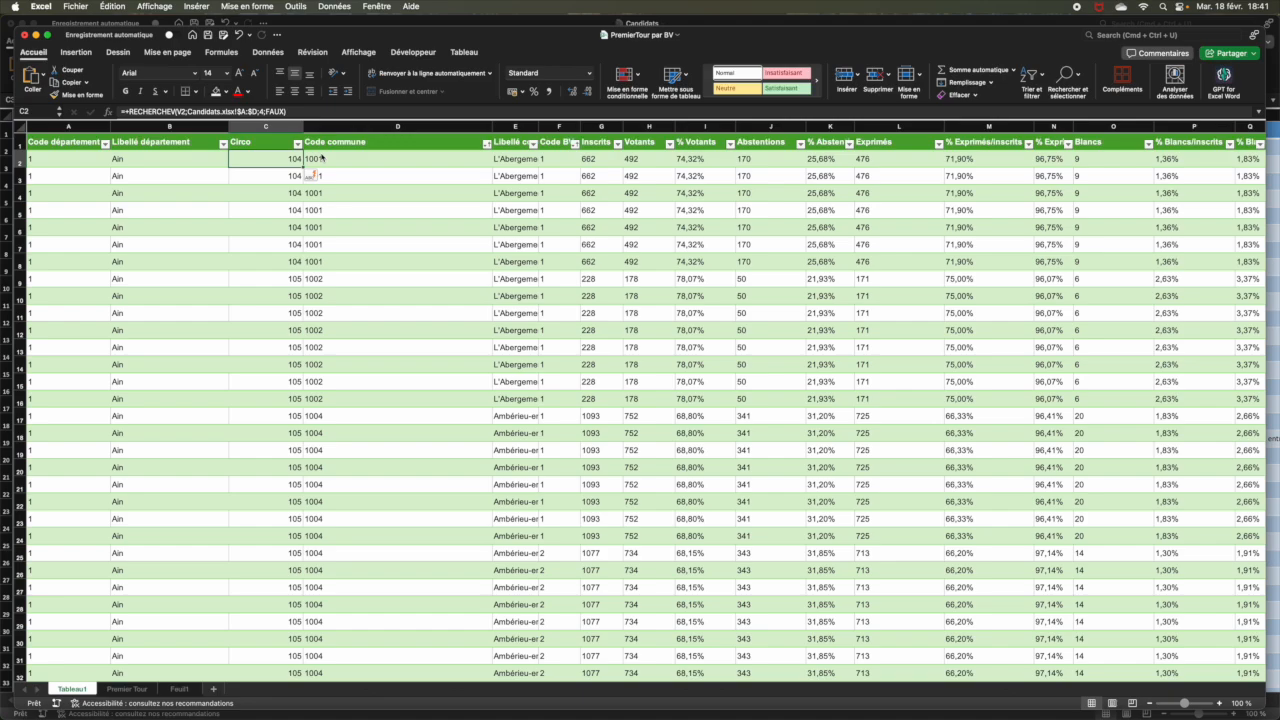
- Look through the Circo codes down to about row 194 to check the lookup results, and return to C2
key("Page_Down")
key("Page_Down")
key("Page_Down")
key("Page_Down")
key("Page_Down")
key("Page_Down")
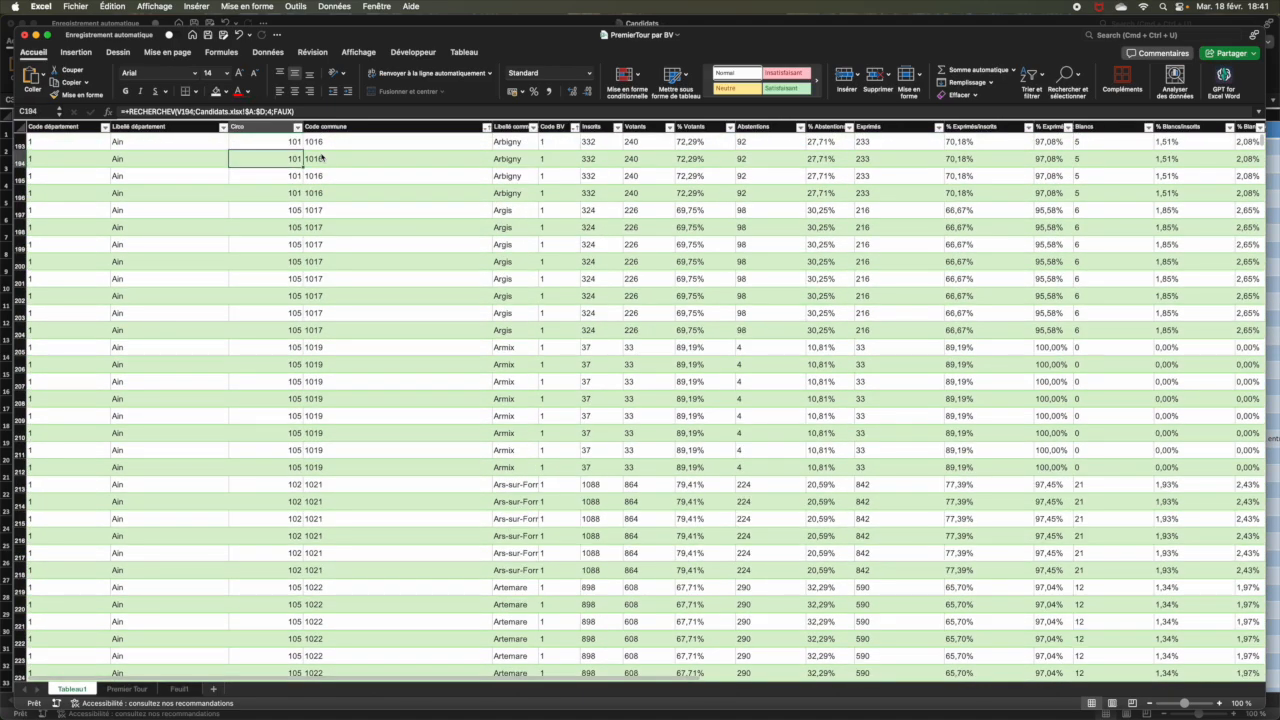
key("Page_Up")
key("Page_Up")
key("Page_Up")
key("Page_Up")
key("Page_Up")
key("Page_Up")
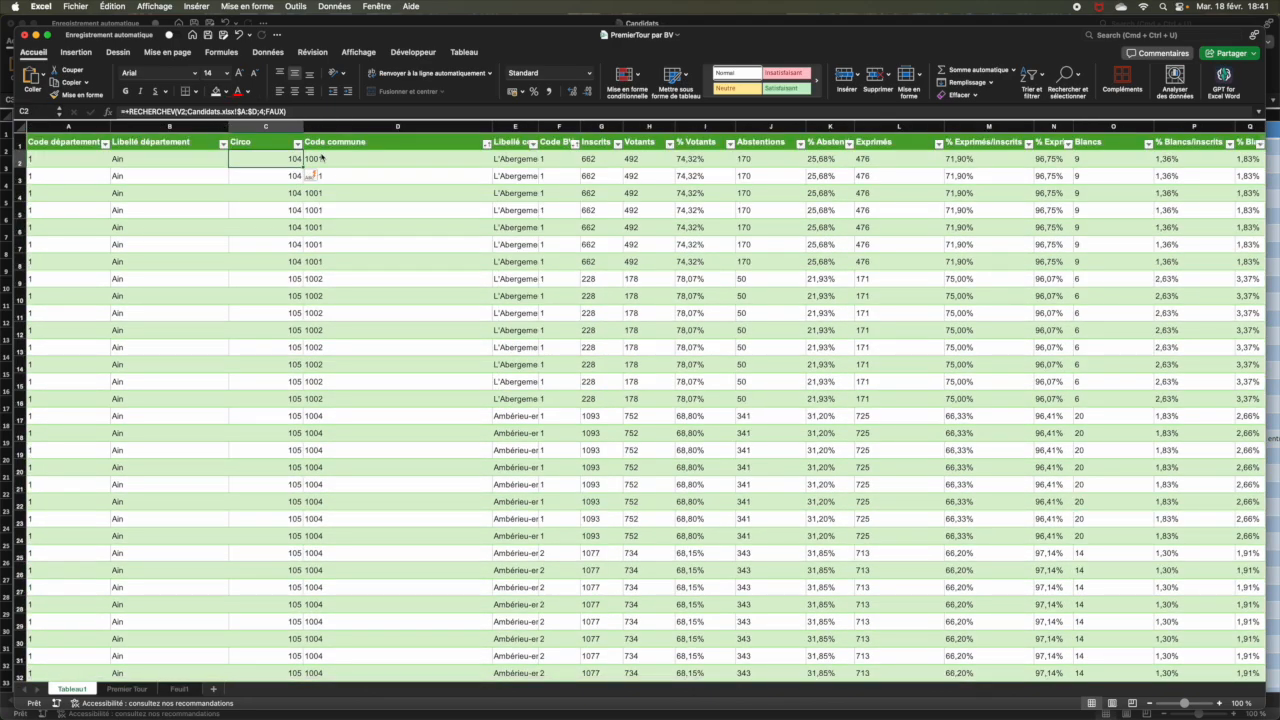
- Replace the Circo formulas from C2 down to the table's last row with their values using paste special Valeurs
key("End")
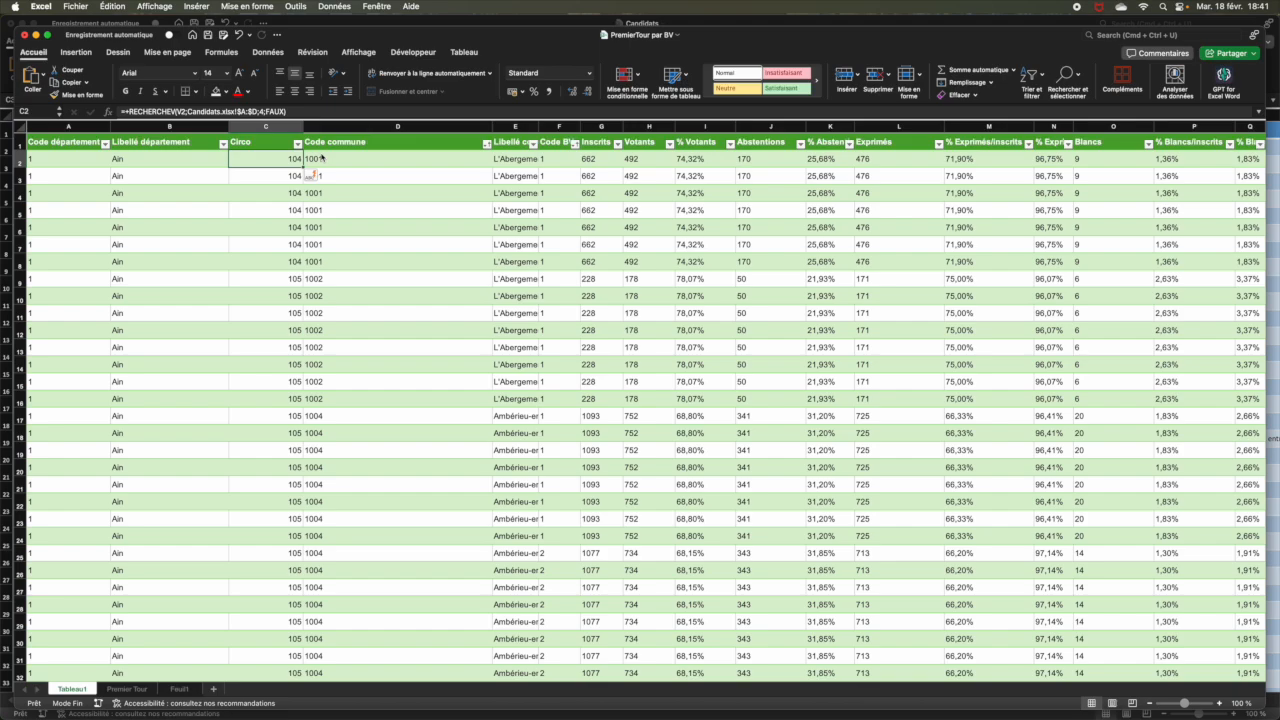
key("shift+Down")
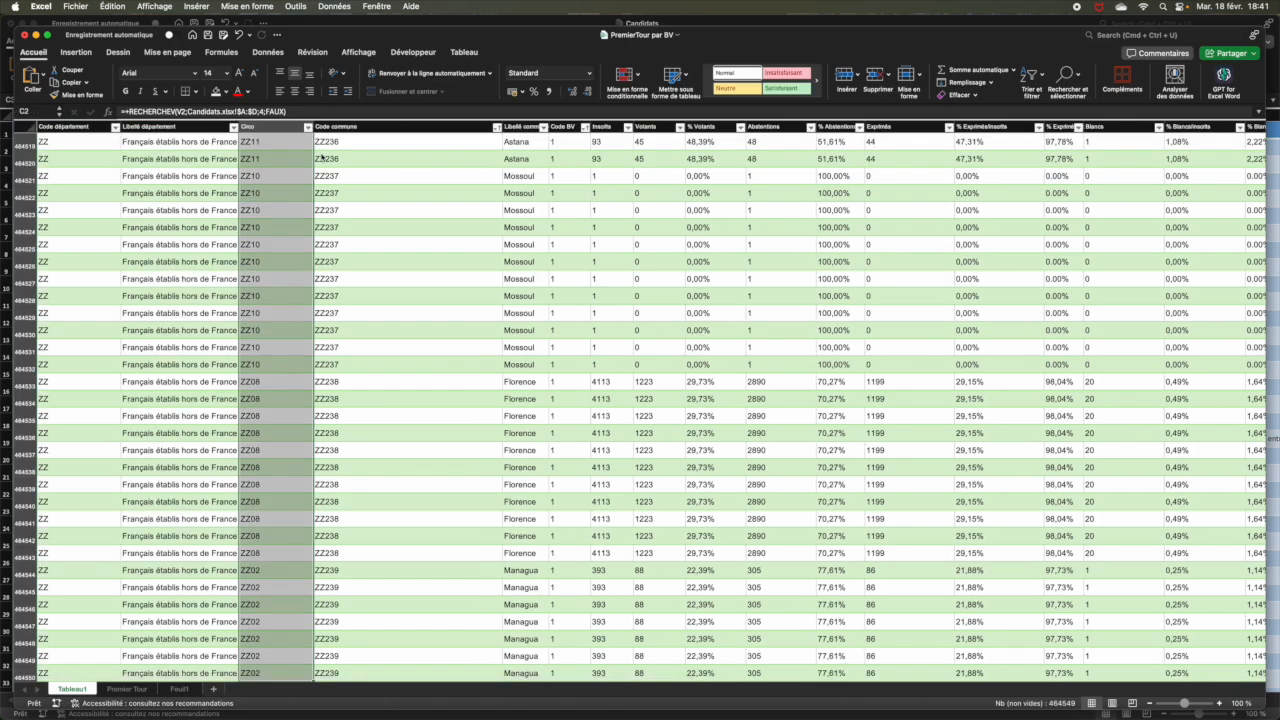
key("super+c")
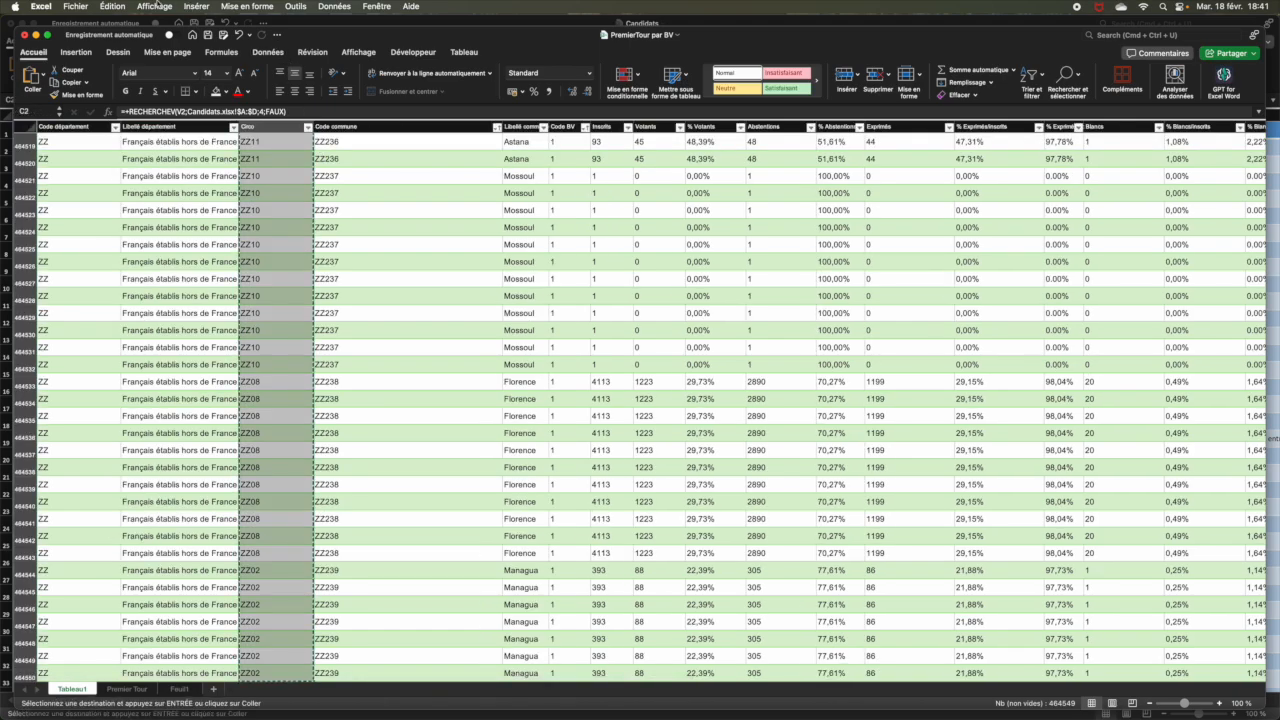
left_click(116, 9)
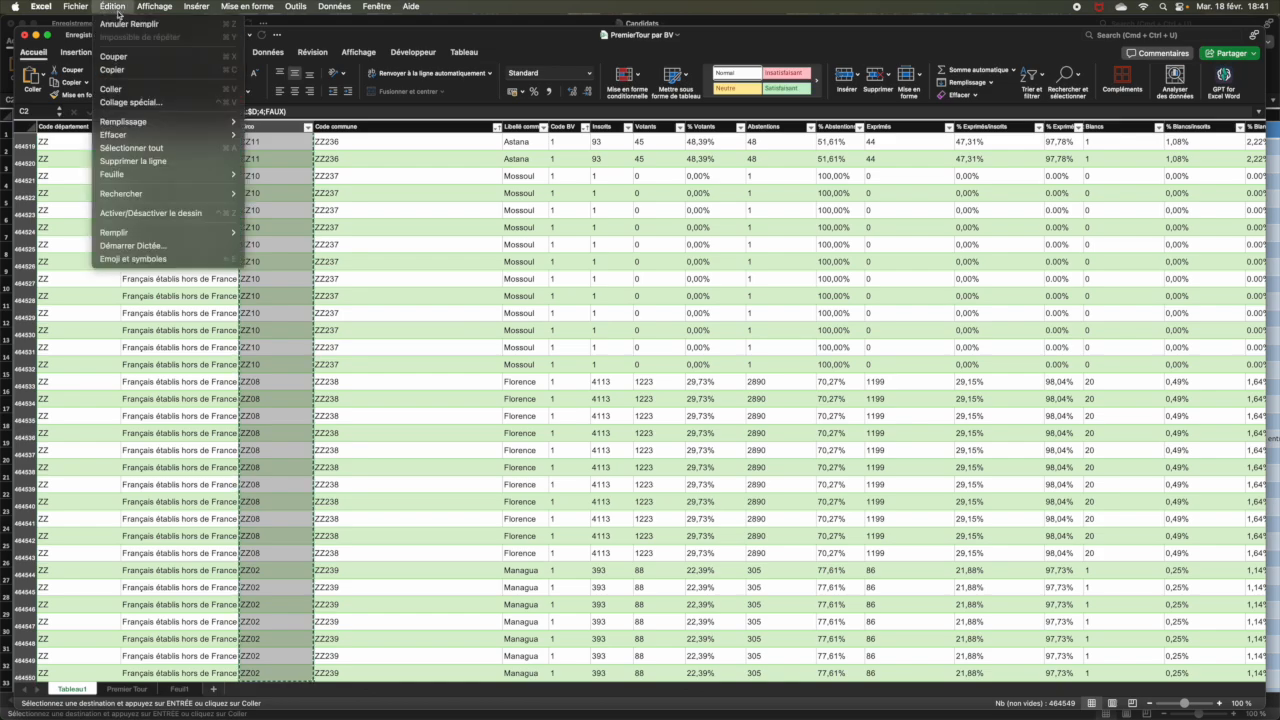
left_click(131, 104)
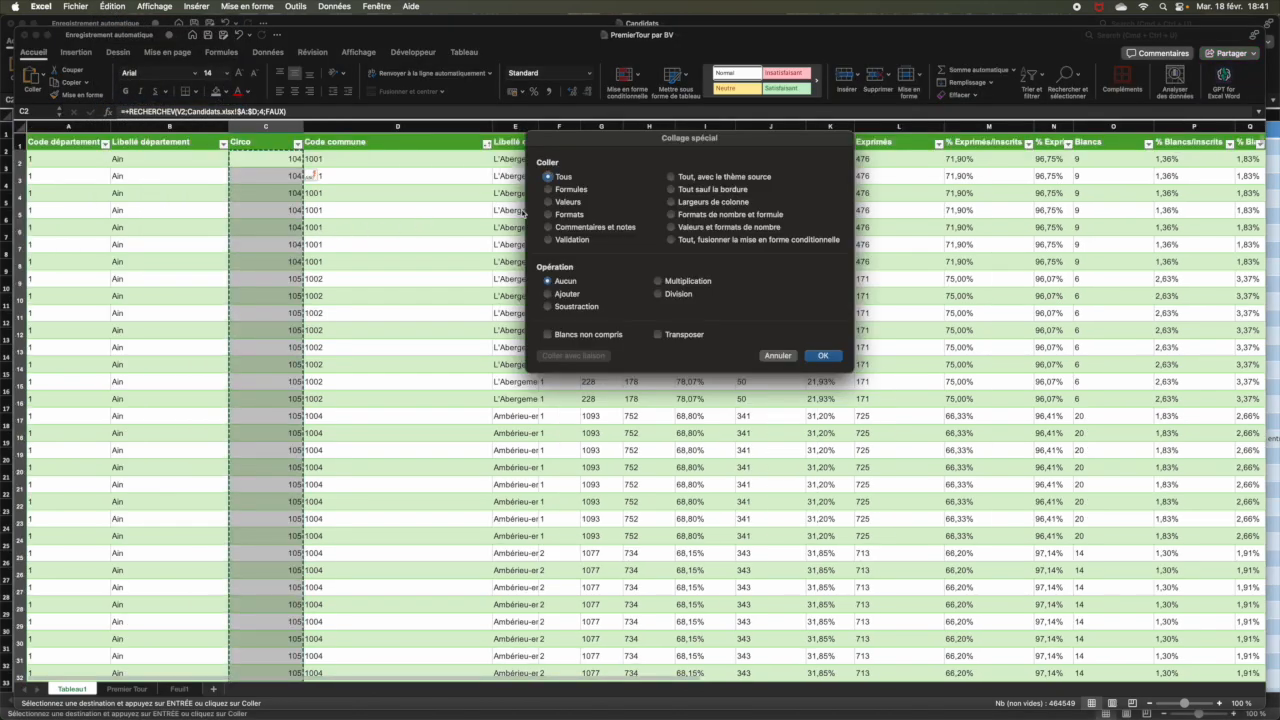
left_click(557, 202)
left_click(823, 356)
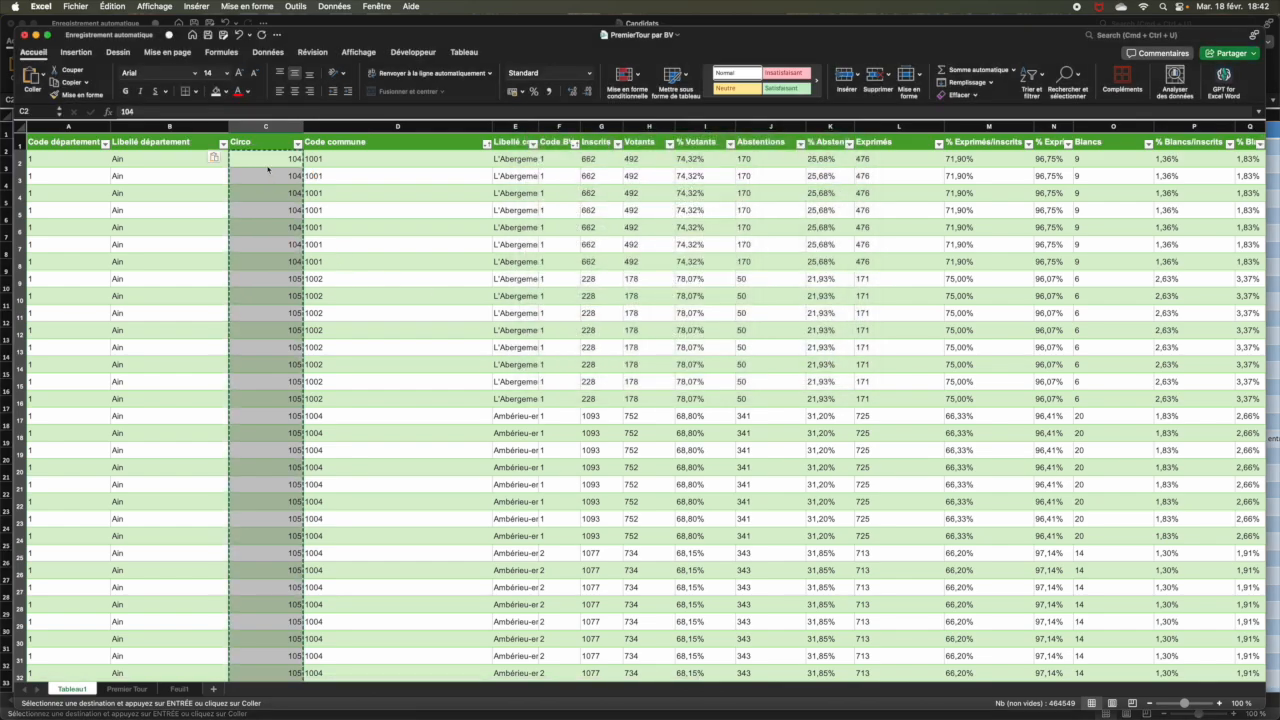
left_click(274, 165)
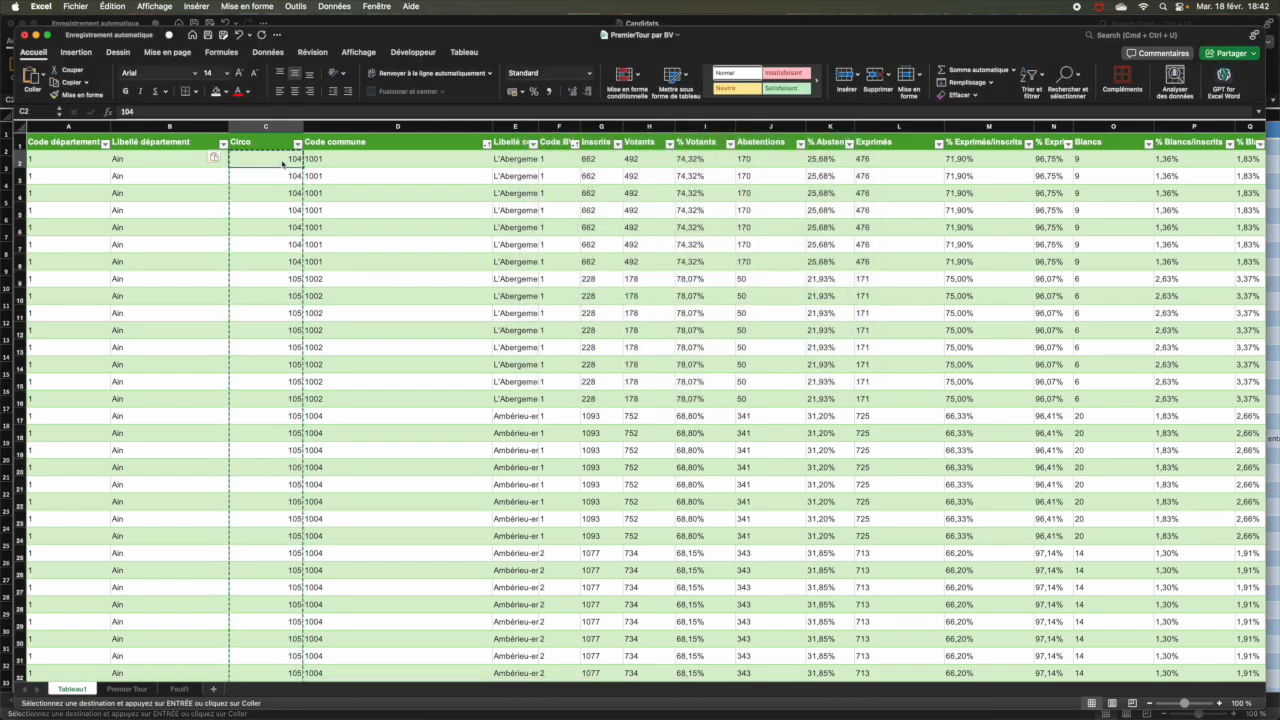
key("Escape")
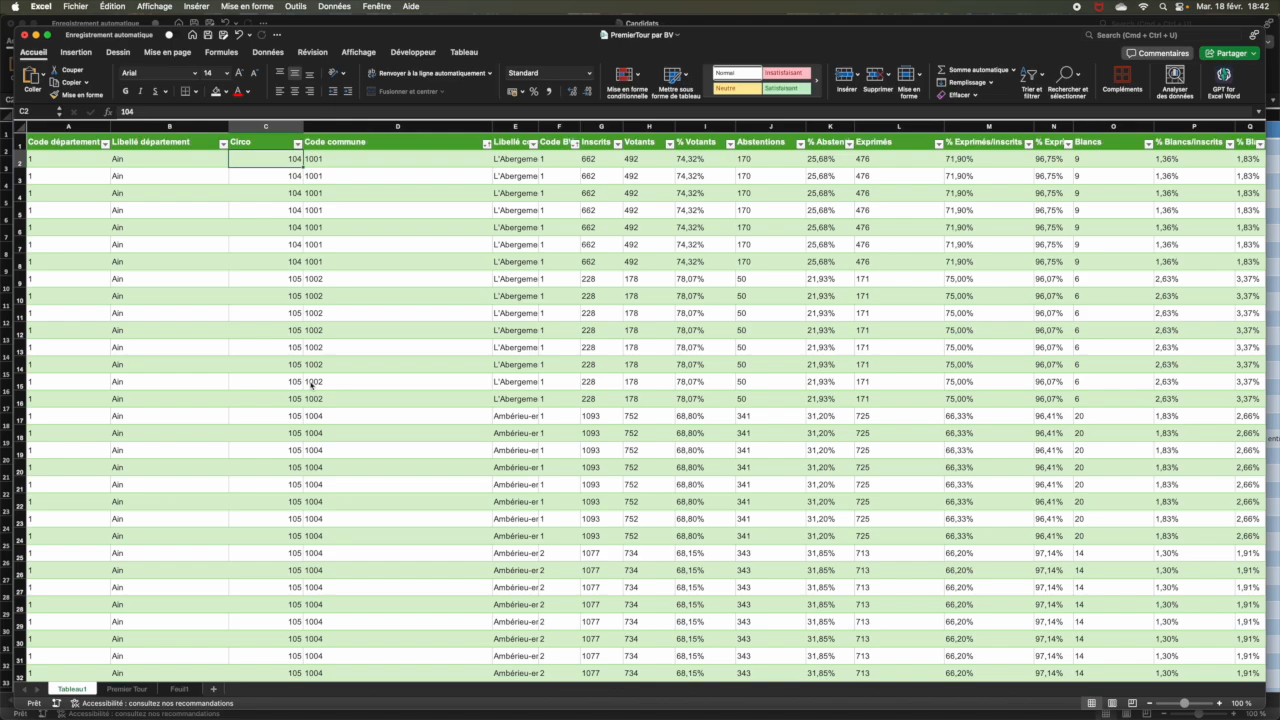
- Autofit the width of all columns on the Tableau1 sheet and select cell C2 in the Circo column
left_click(20, 128)
left_click_drag(111, 128, 115, 129)
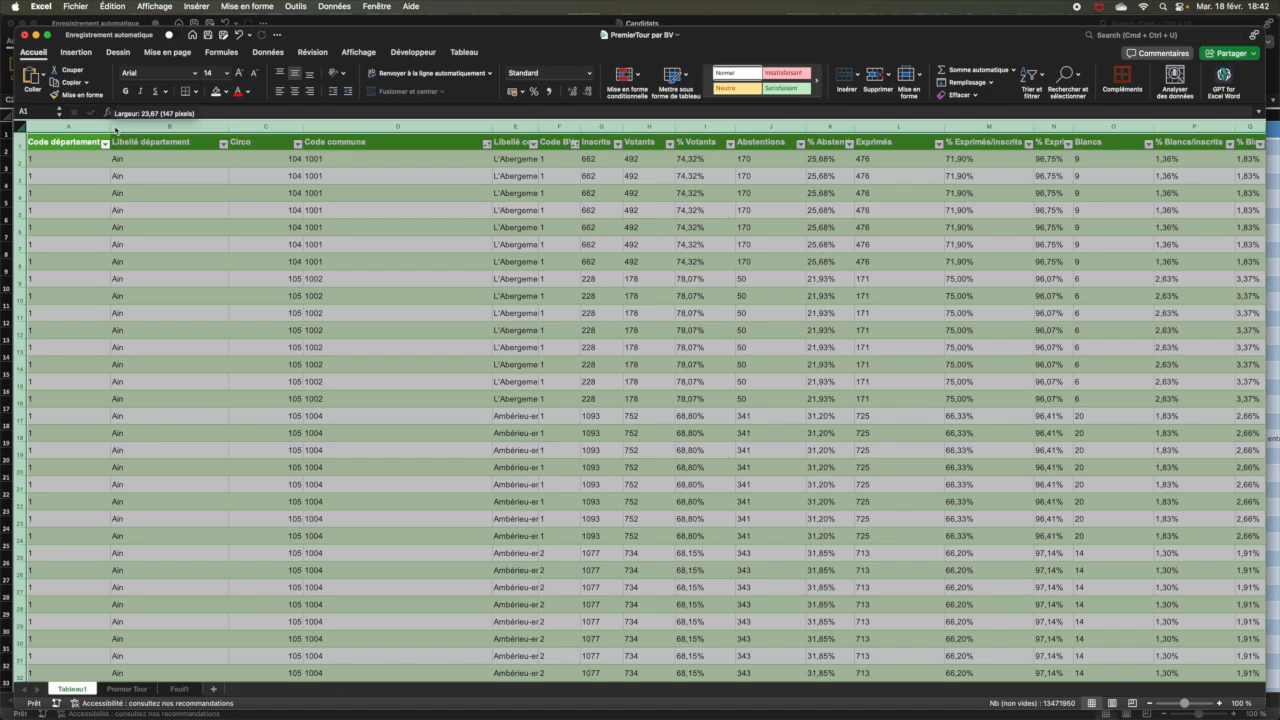
double_click(115, 128)
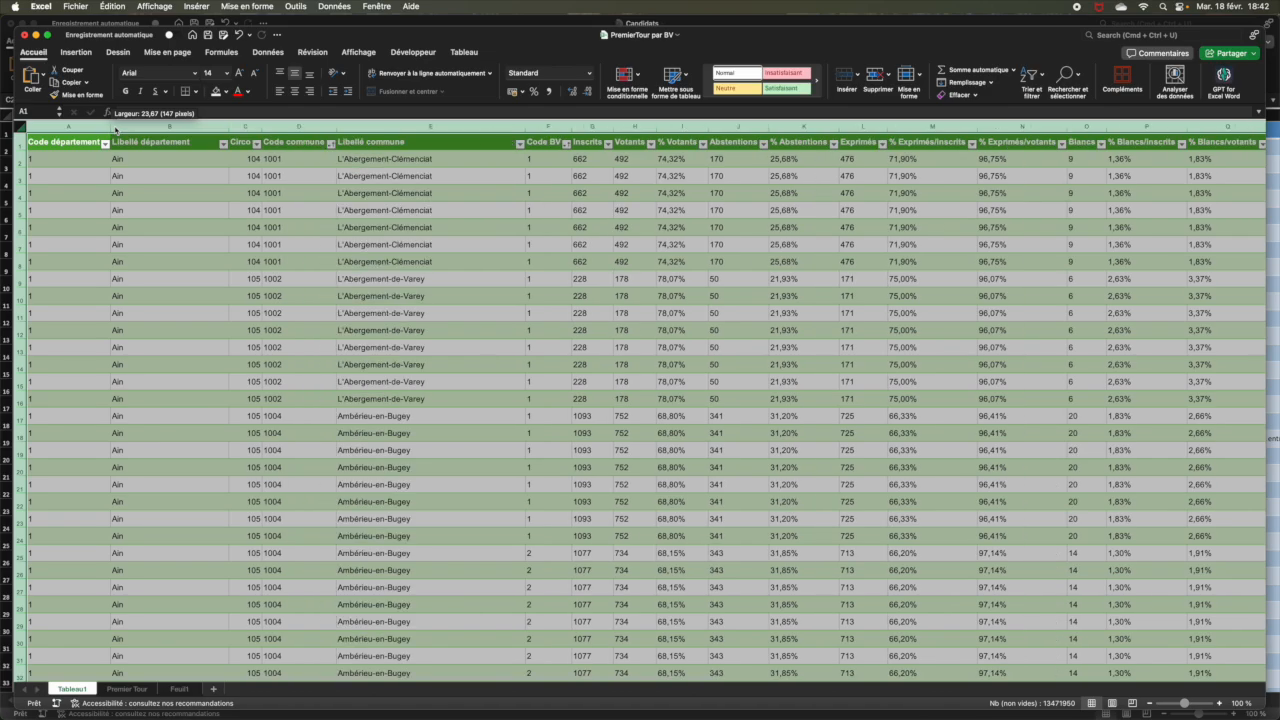
left_click(415, 231)
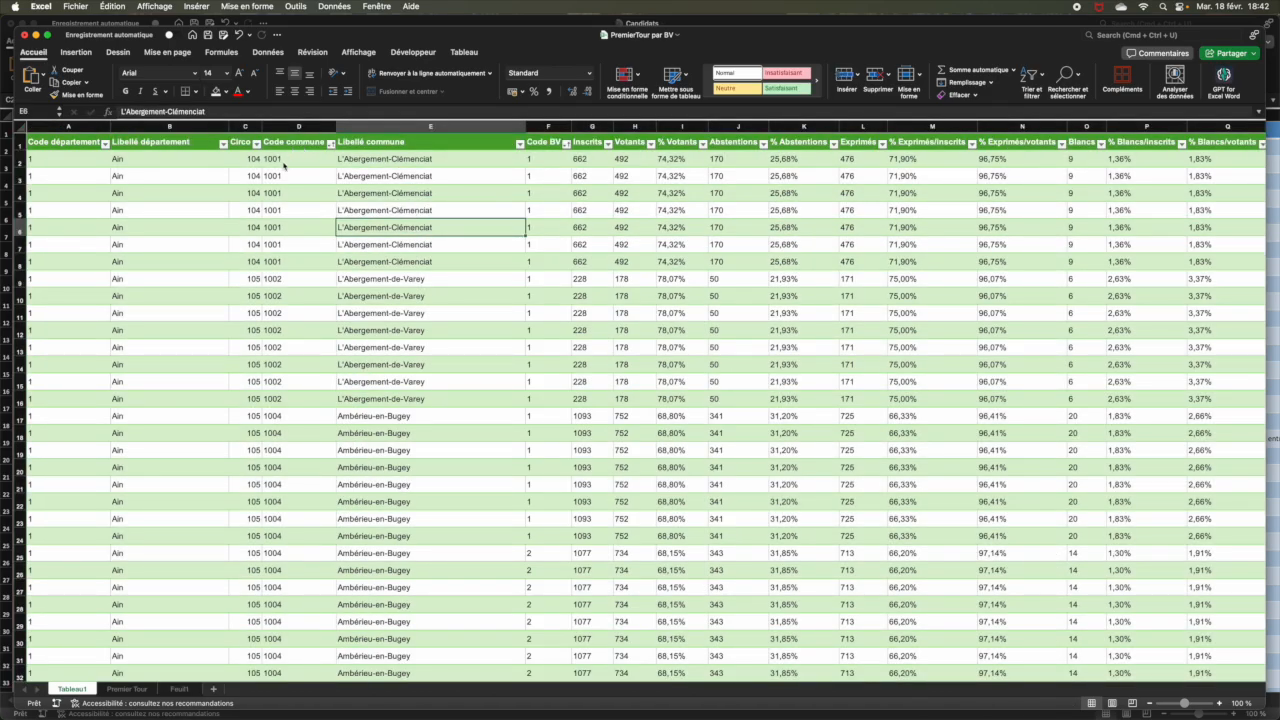
left_click(250, 159)
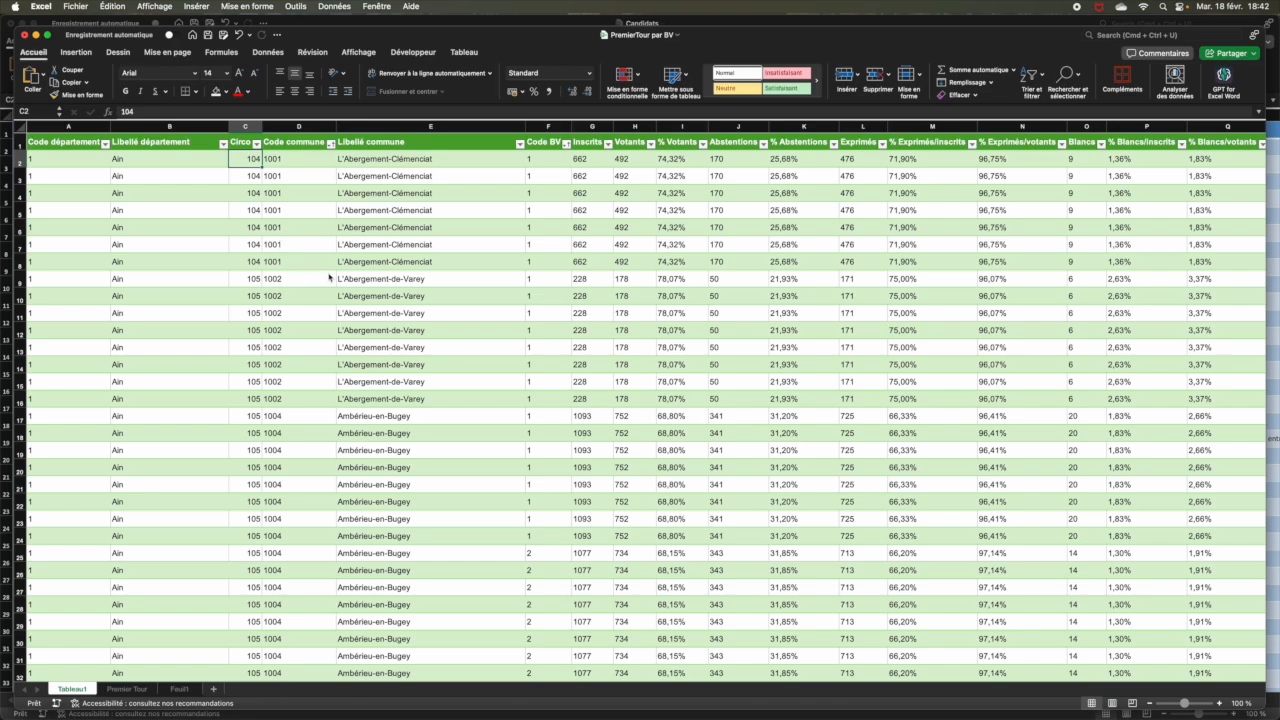